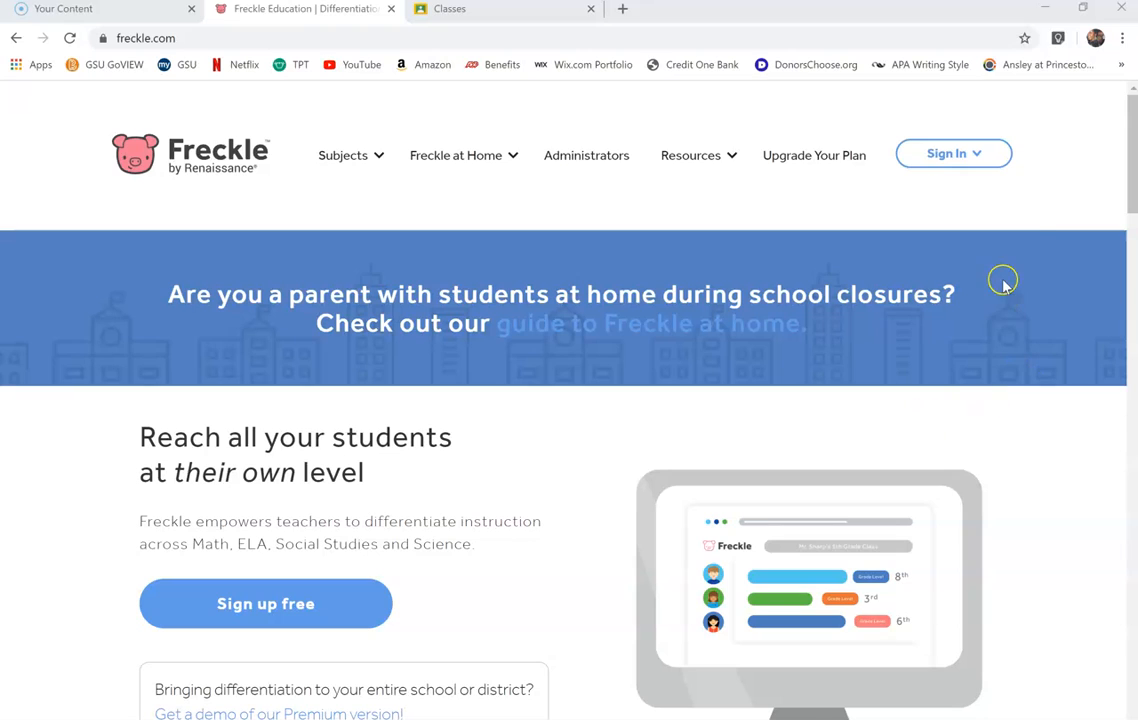
- Sign in to the Freckle teacher dashboard with the teacher's Google account
{"action": "left_click", "coordinate": [963, 155]}
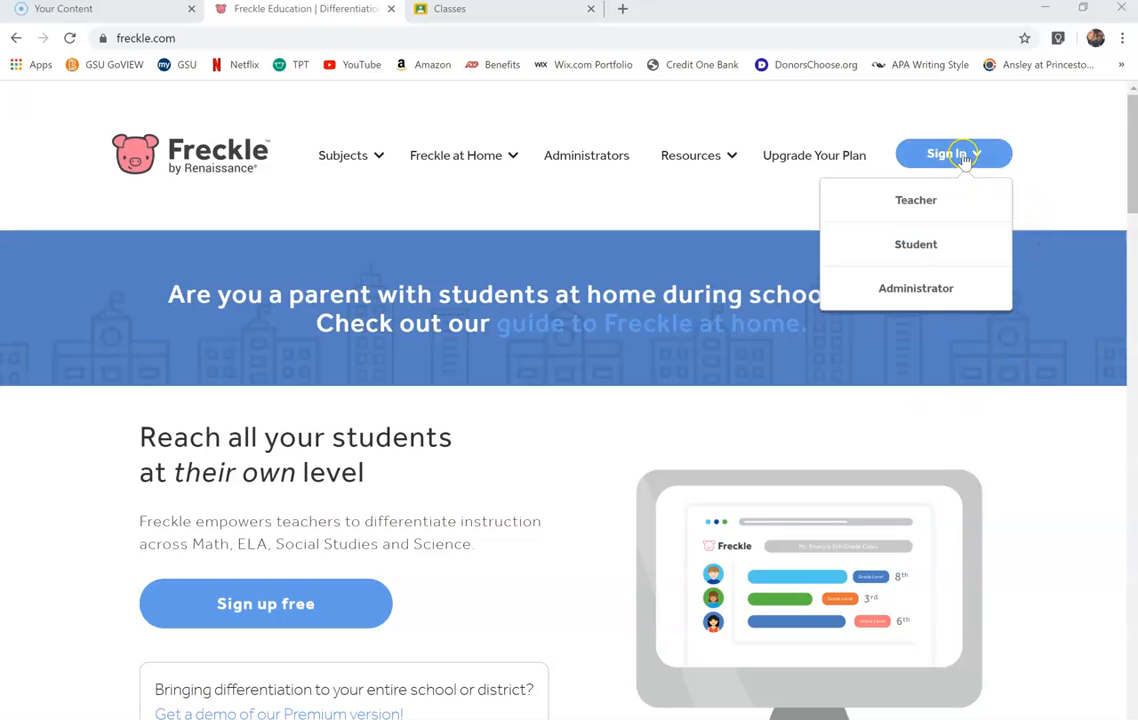
{"action": "left_click", "coordinate": [928, 207]}
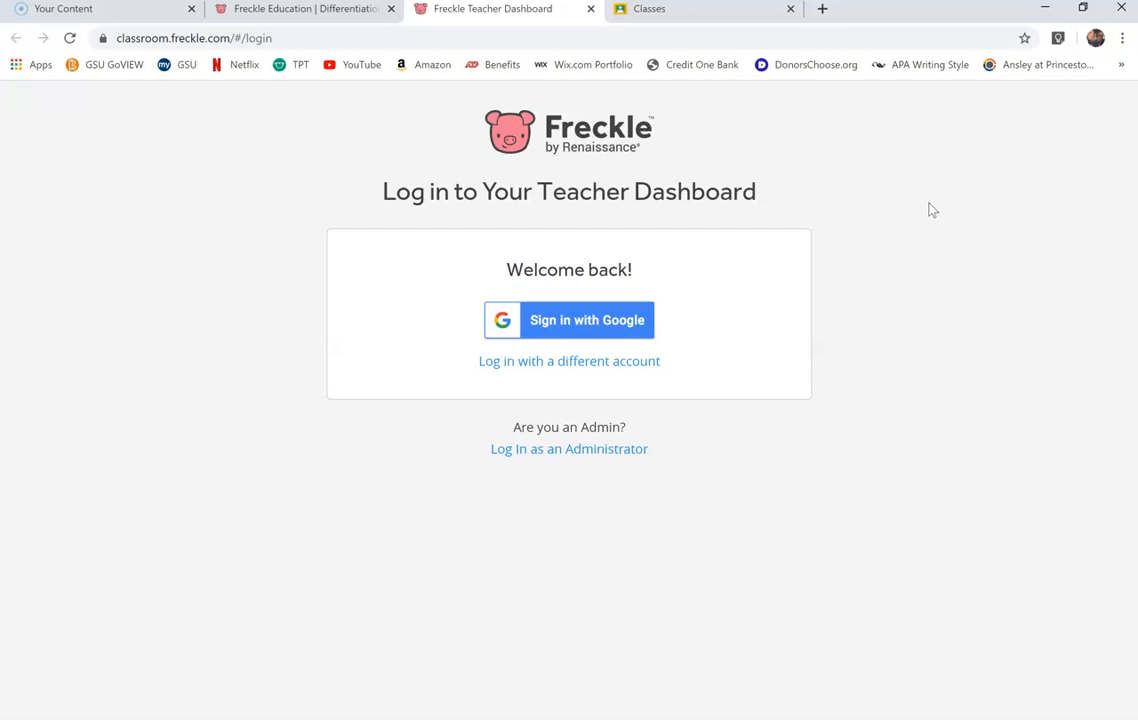
{"action": "left_click", "coordinate": [603, 321]}
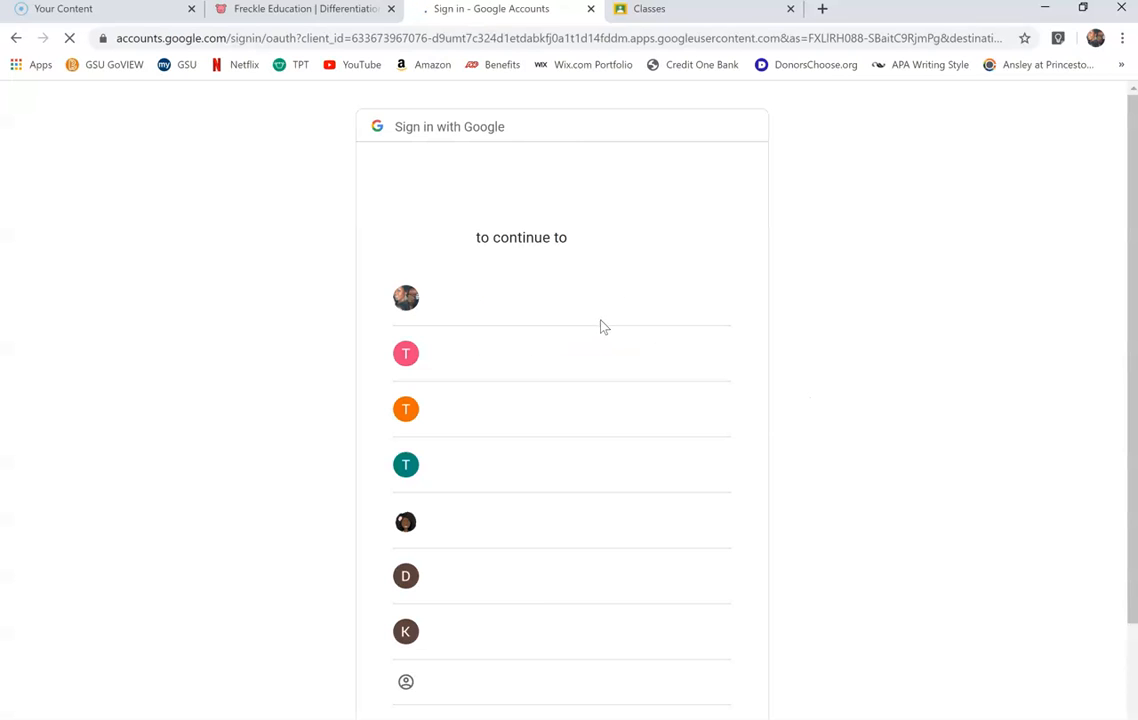
{"action": "left_click", "coordinate": [505, 470]}
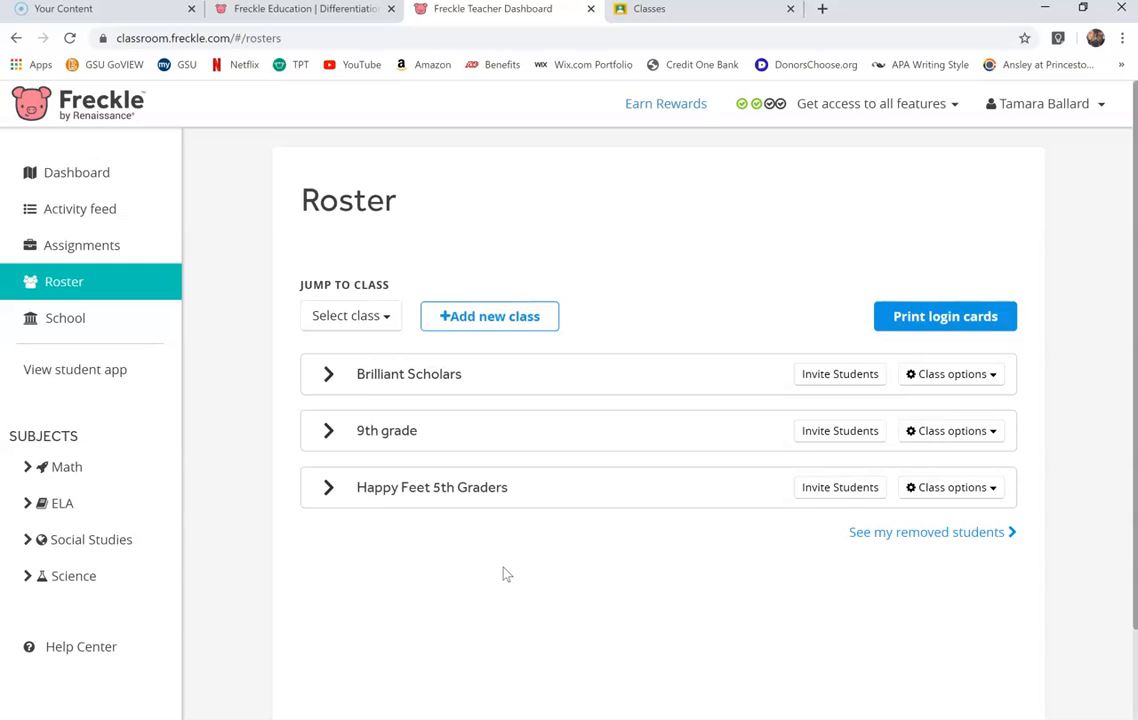
- Start a new manually created class, name it "1st Graders Rule" and choose grade level 1
{"action": "left_click", "coordinate": [507, 326]}
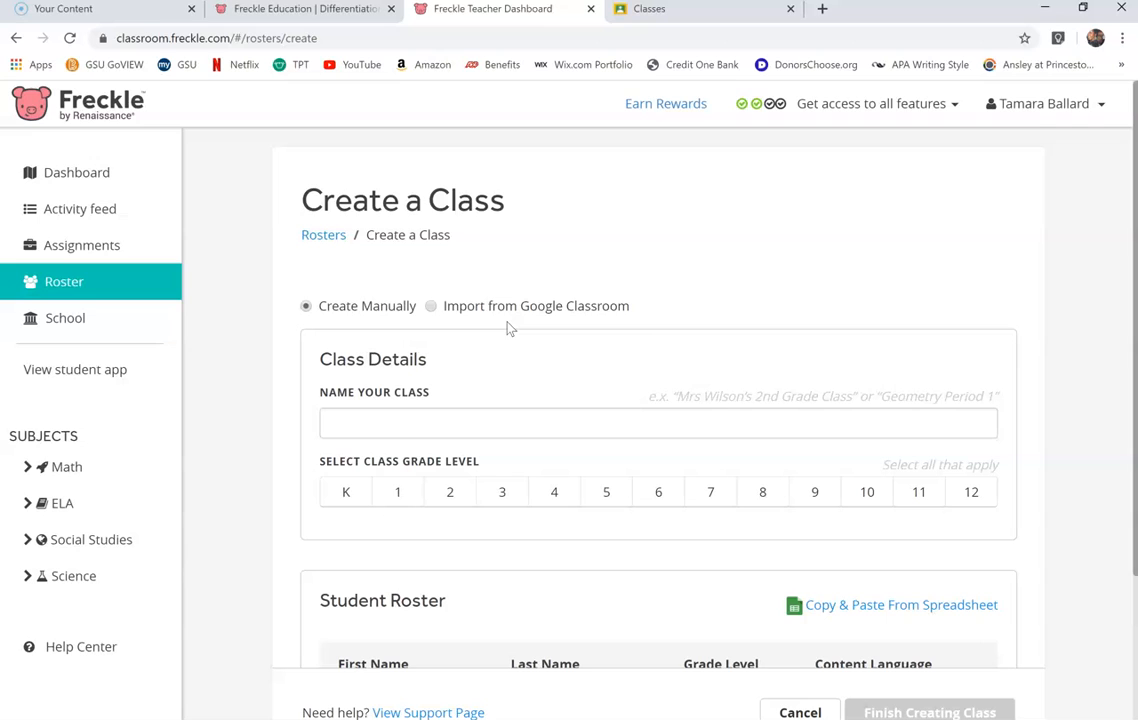
{"action": "scroll", "coordinate": [510, 328], "scroll_direction": "down", "scroll_amount": 1}
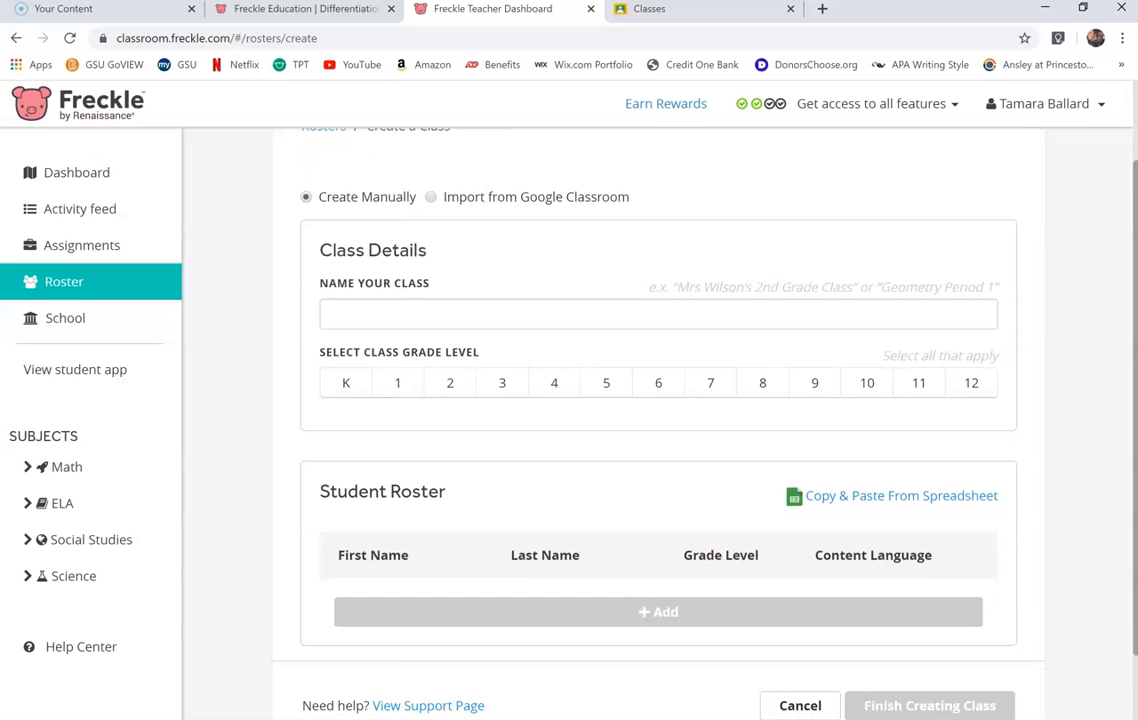
{"action": "scroll", "coordinate": [551, 313], "scroll_direction": "down", "scroll_amount": 1}
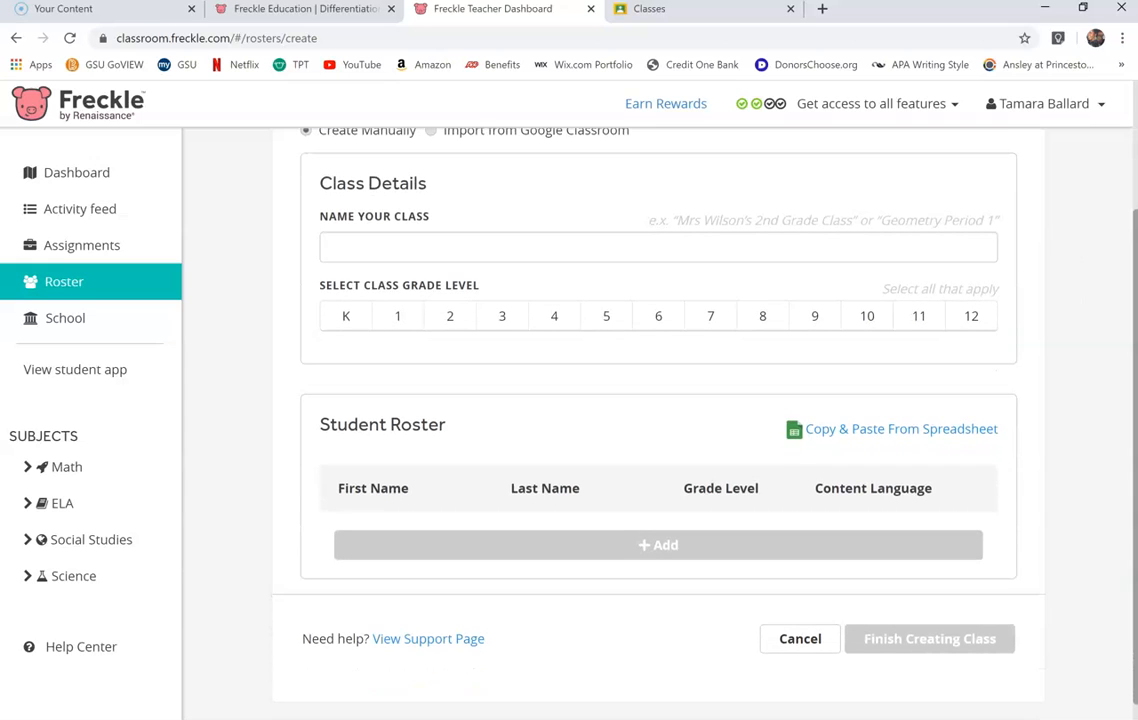
{"action": "left_click", "coordinate": [488, 250]}
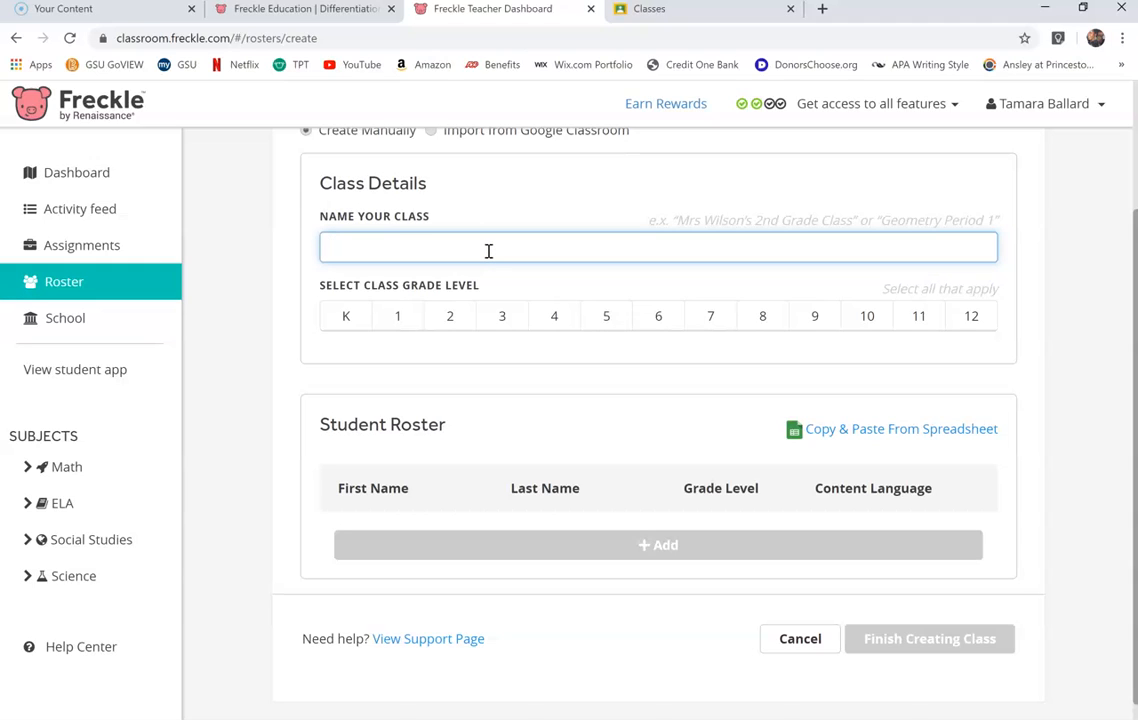
{"action": "type", "text": "1st Graders Rule"}
{"action": "left_click", "coordinate": [398, 316]}
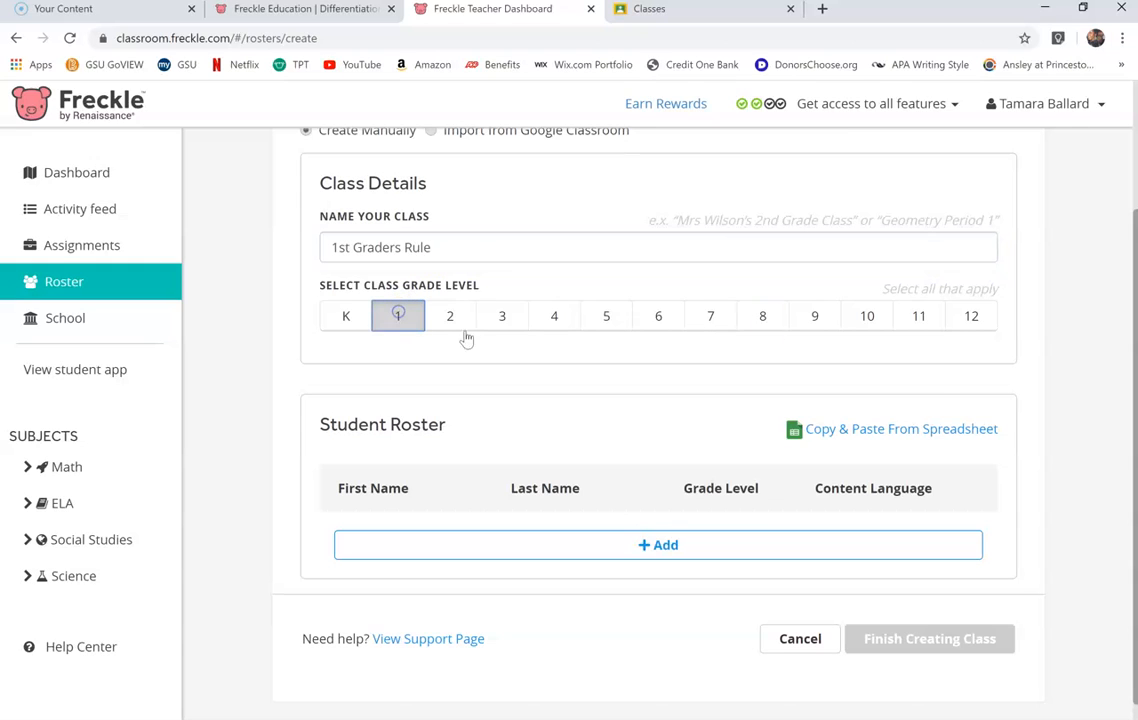
- Add a student to the class roster and enter the student's first and last name
{"action": "left_click", "coordinate": [683, 546]}
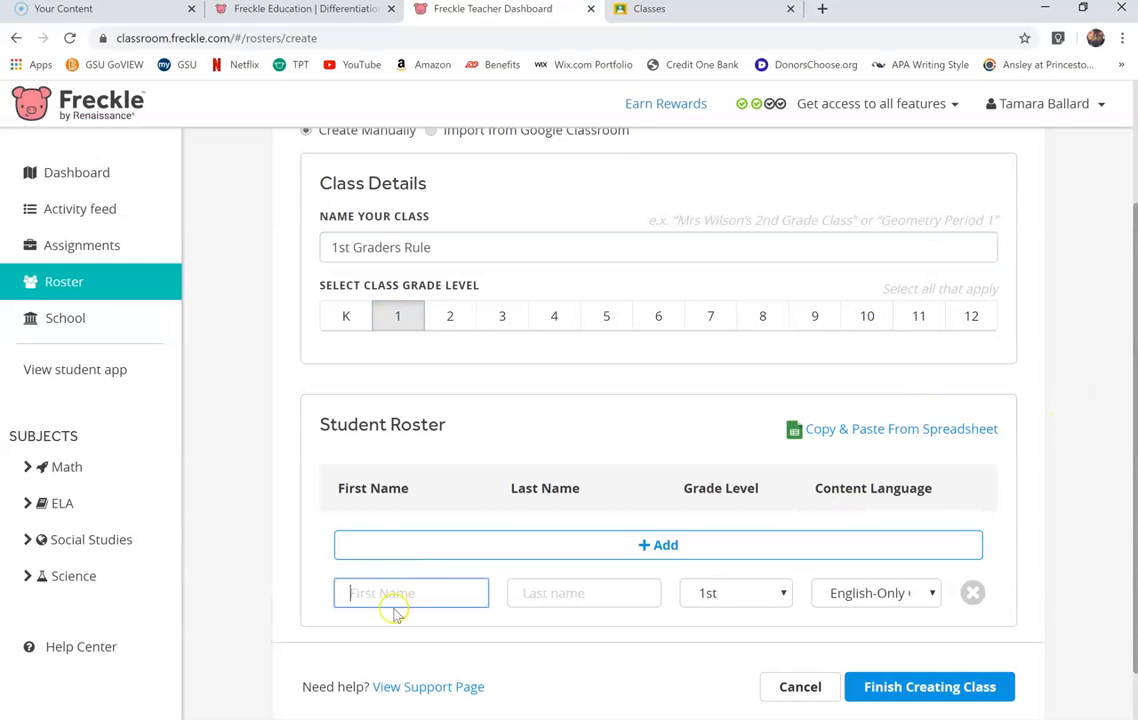
{"action": "type", "text": "Tina"}
{"action": "key", "text": "Tab"}
{"action": "type", "text": "T"}
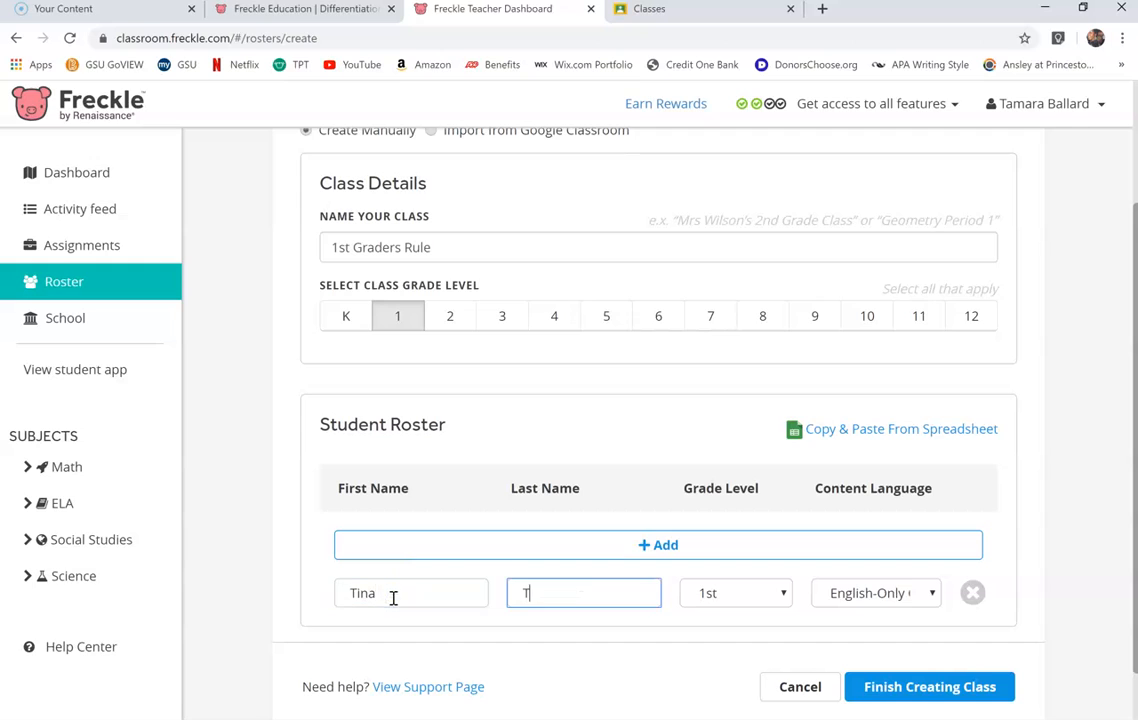
{"action": "type", "text": "urner"}
{"action": "key", "text": "Tab"}
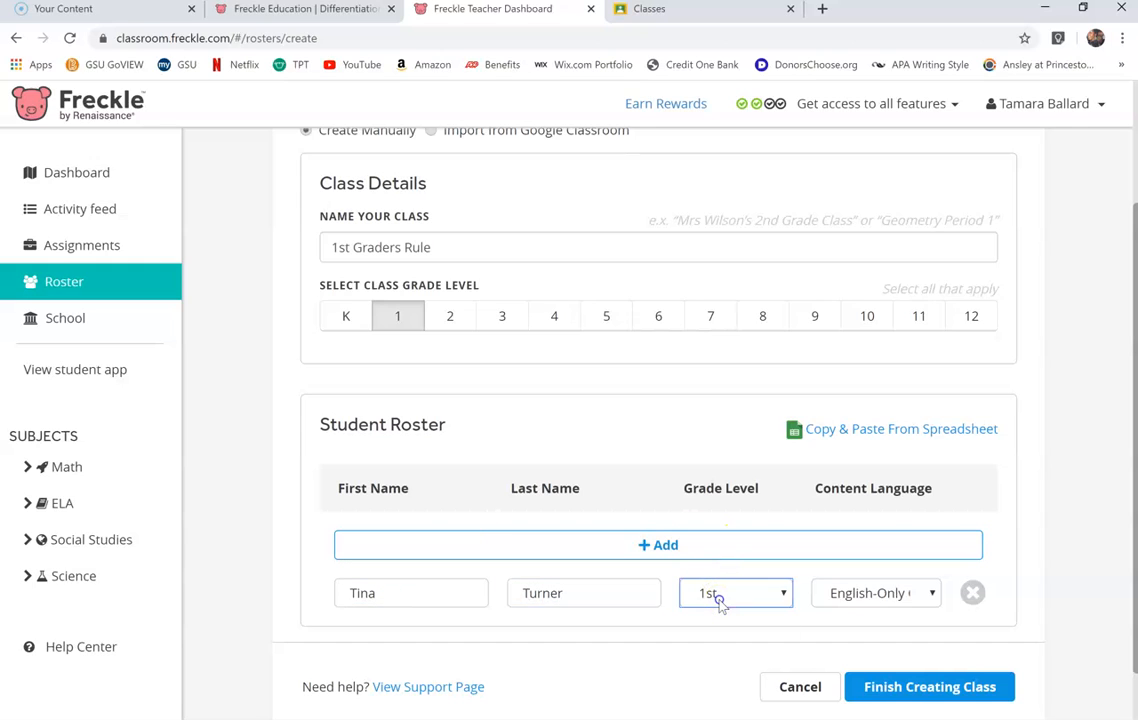
- Check the student's grade level choices, try Spanish Support as content language, and set it back to English-Only Content
{"action": "left_click", "coordinate": [729, 600]}
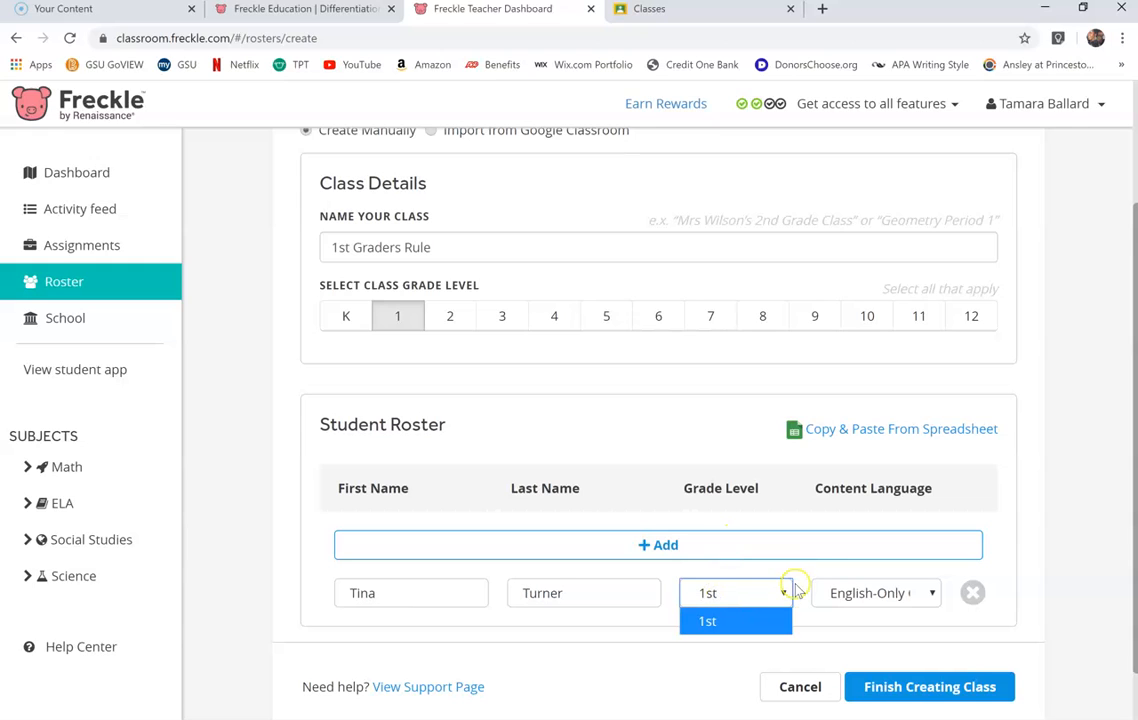
{"action": "left_click", "coordinate": [837, 595]}
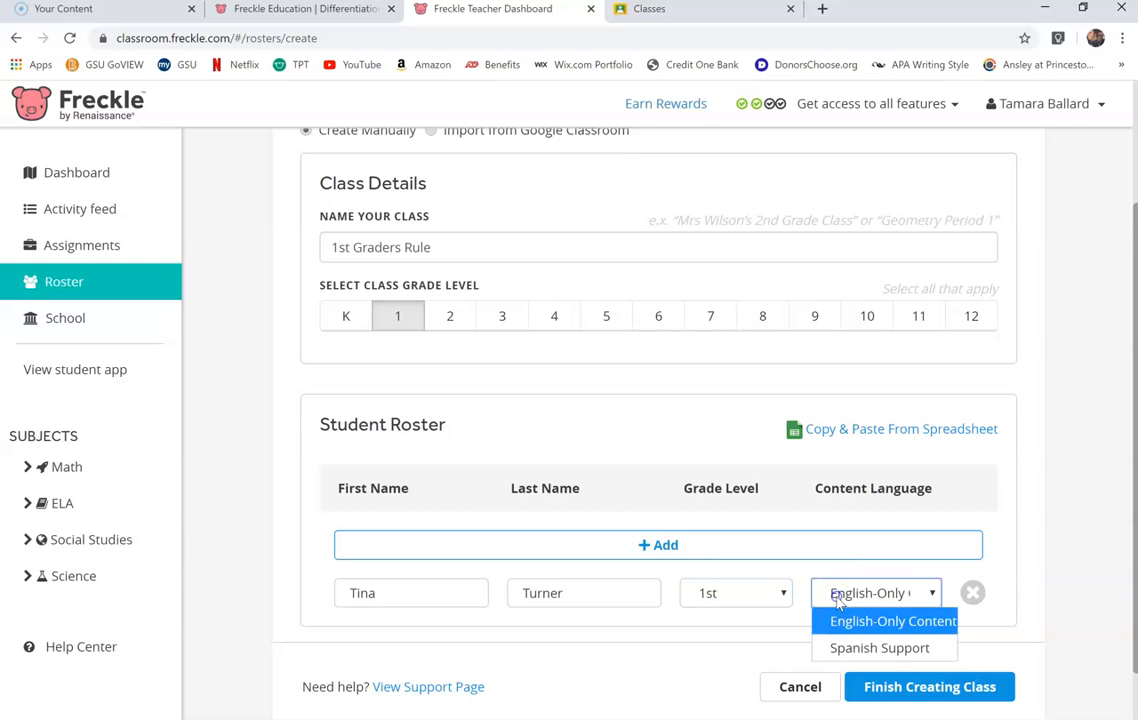
{"action": "left_click", "coordinate": [838, 650]}
{"action": "left_click", "coordinate": [860, 593]}
{"action": "left_click", "coordinate": [820, 621]}
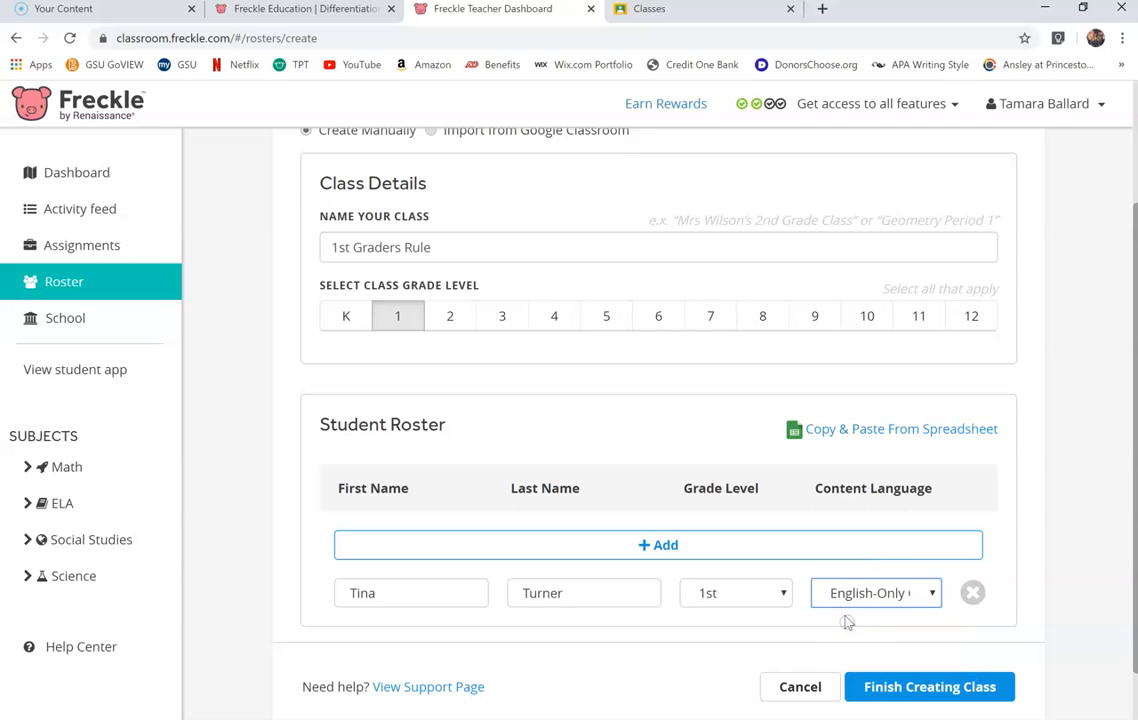
- Add a second, blank student row and remove both student rows from the roster
{"action": "left_click", "coordinate": [694, 548]}
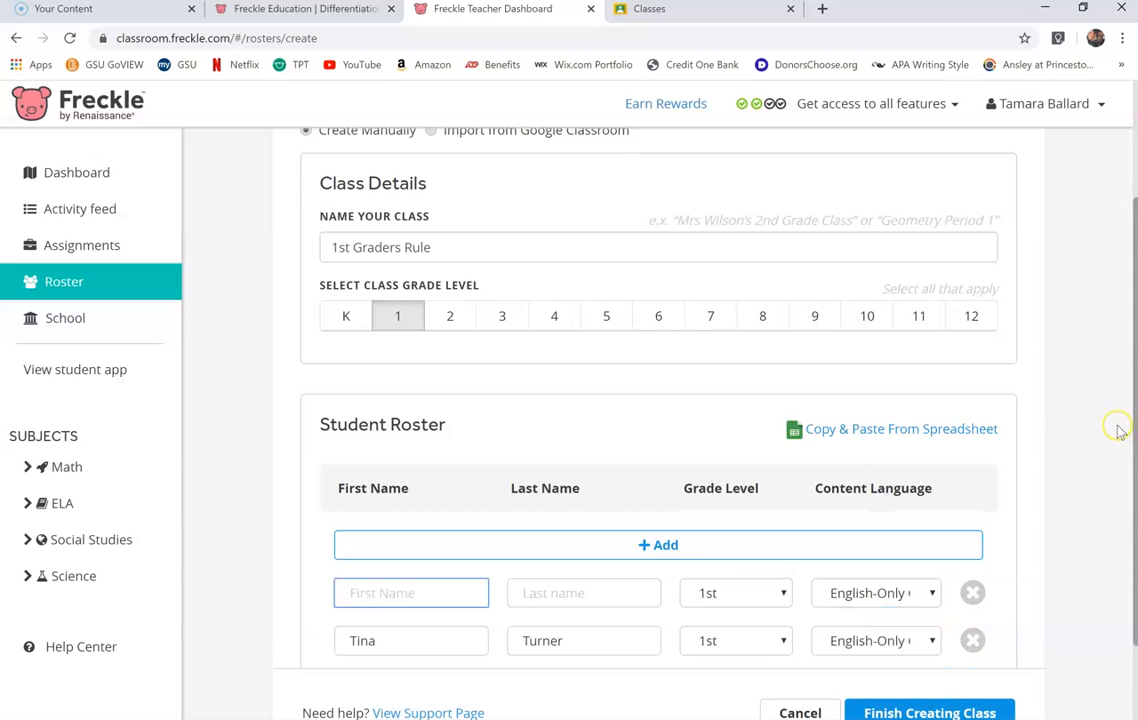
{"action": "scroll", "coordinate": [1105, 470], "scroll_direction": "down", "scroll_amount": 1}
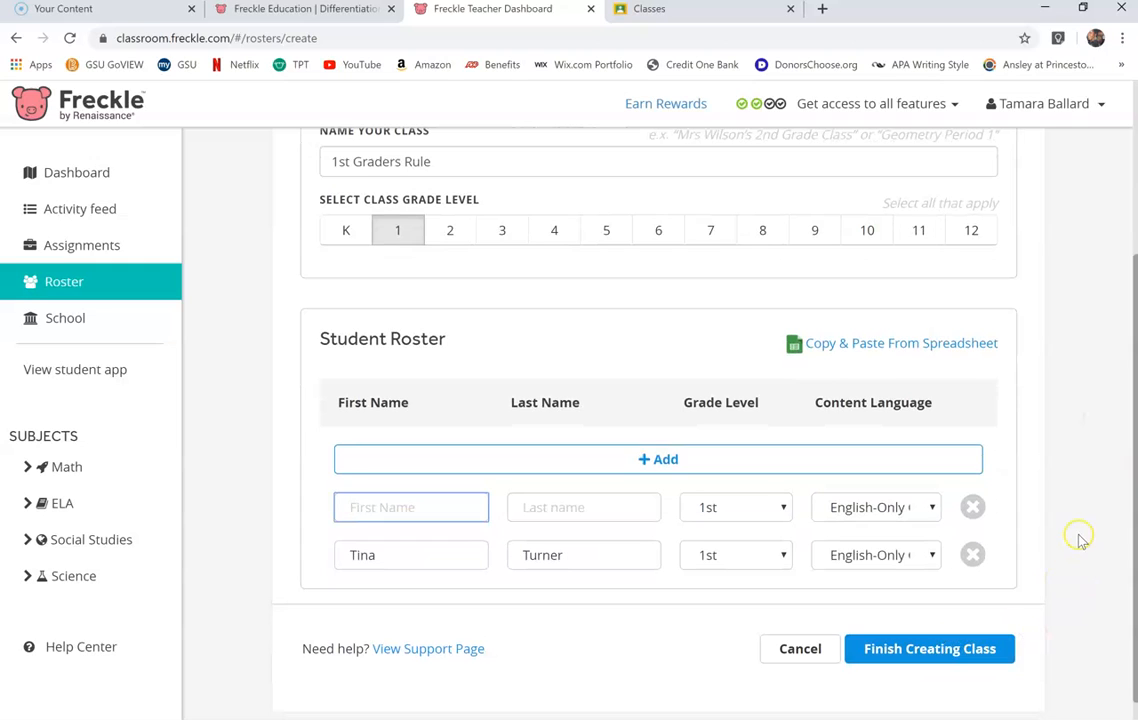
{"action": "left_click", "coordinate": [972, 507]}
{"action": "left_click", "coordinate": [972, 508]}
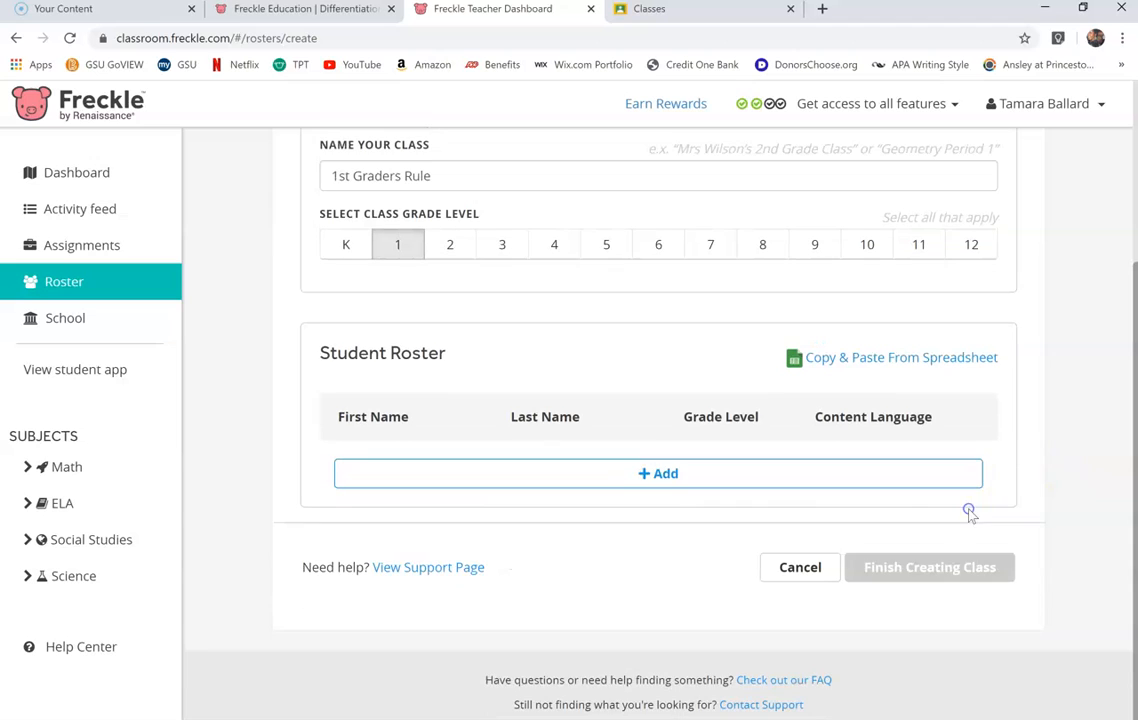
- Review the instructions for copying and pasting a student roster from a spreadsheet, and close them without importing anything
{"action": "scroll", "coordinate": [1072, 449], "scroll_direction": "up", "scroll_amount": 5}
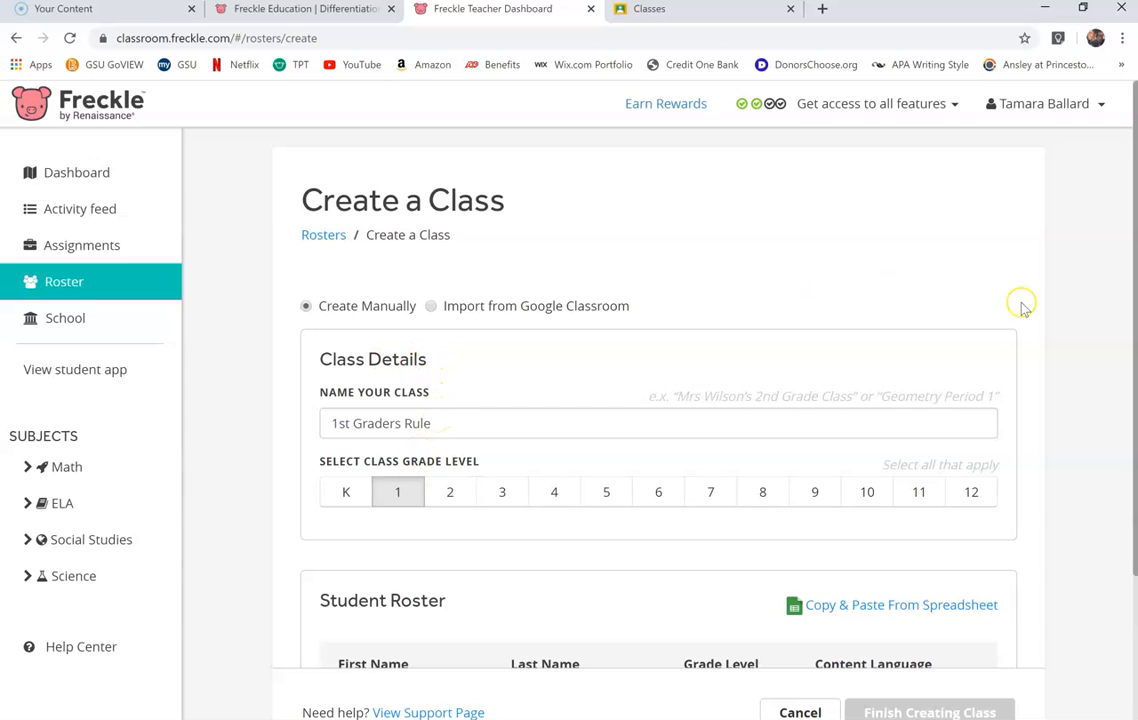
{"action": "scroll", "coordinate": [1085, 350], "scroll_direction": "down", "scroll_amount": 2}
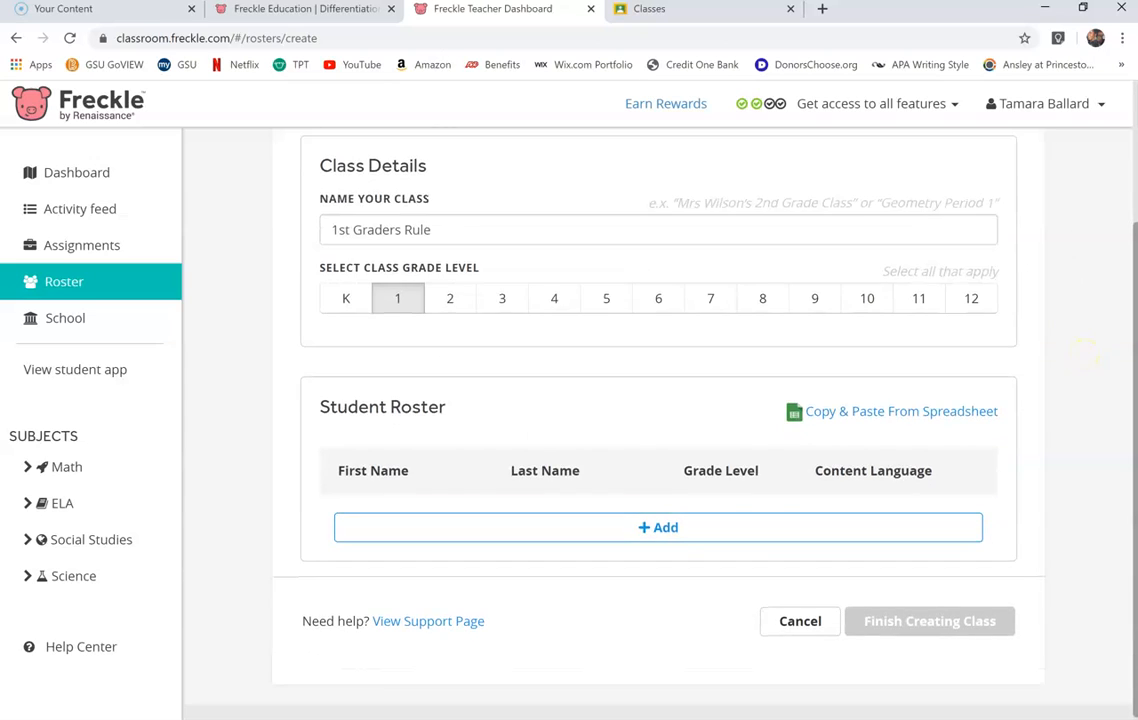
{"action": "left_click", "coordinate": [858, 420]}
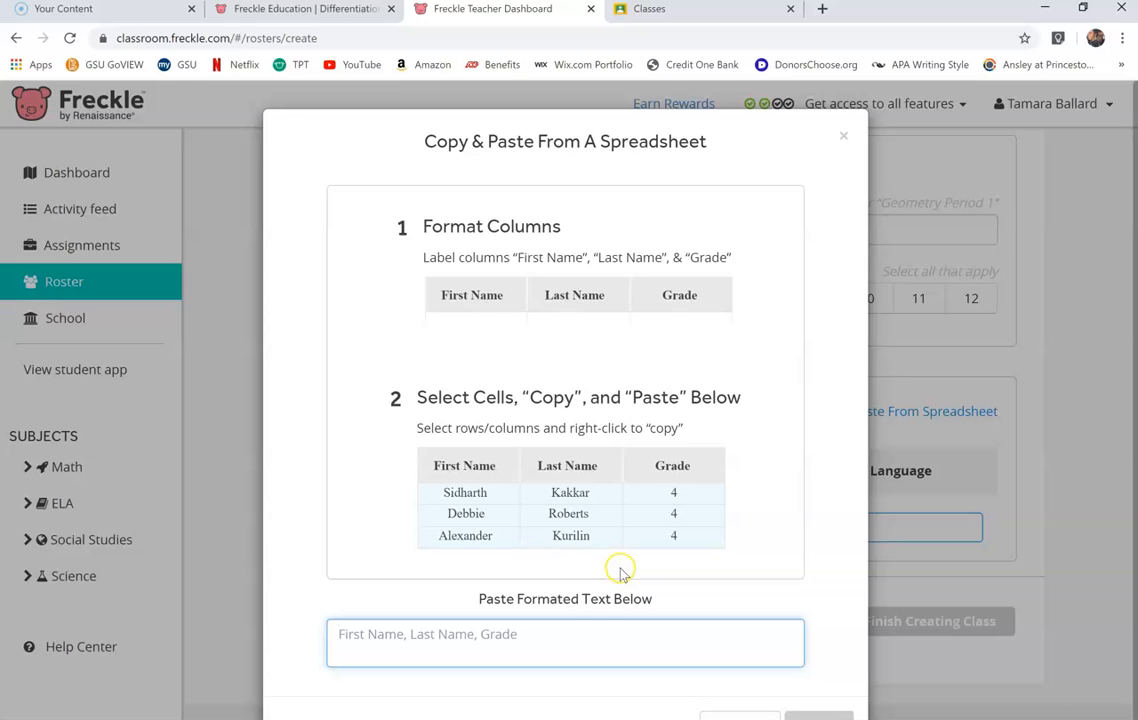
{"action": "left_click", "coordinate": [528, 640]}
{"action": "scroll", "coordinate": [528, 640], "scroll_direction": "down", "scroll_amount": 1}
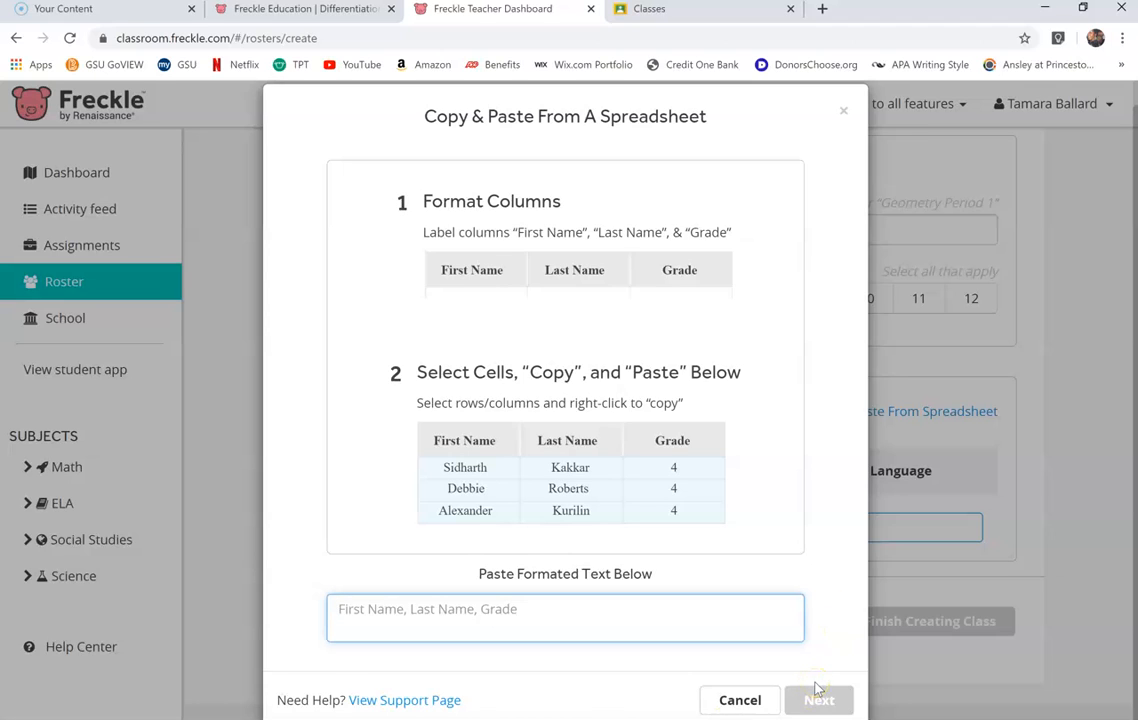
{"action": "left_click", "coordinate": [742, 700]}
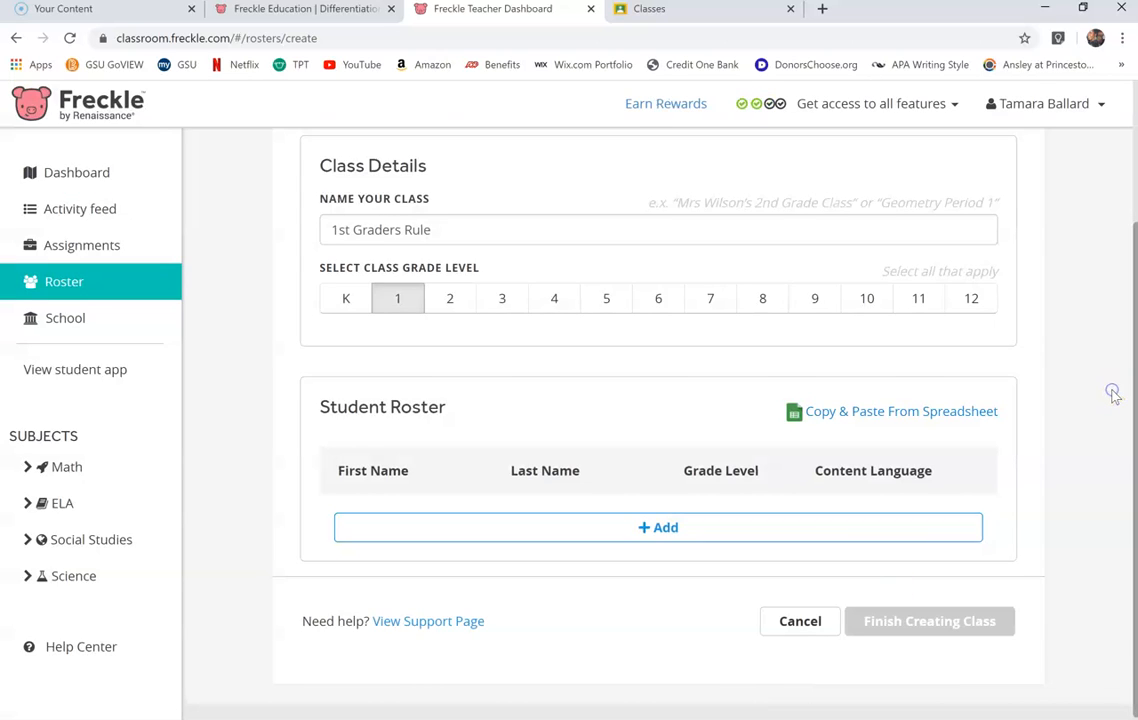
- Switch class creation to importing from Google Classroom and sign in with Google to connect the account
{"action": "scroll", "coordinate": [1110, 390], "scroll_direction": "up", "scroll_amount": 2}
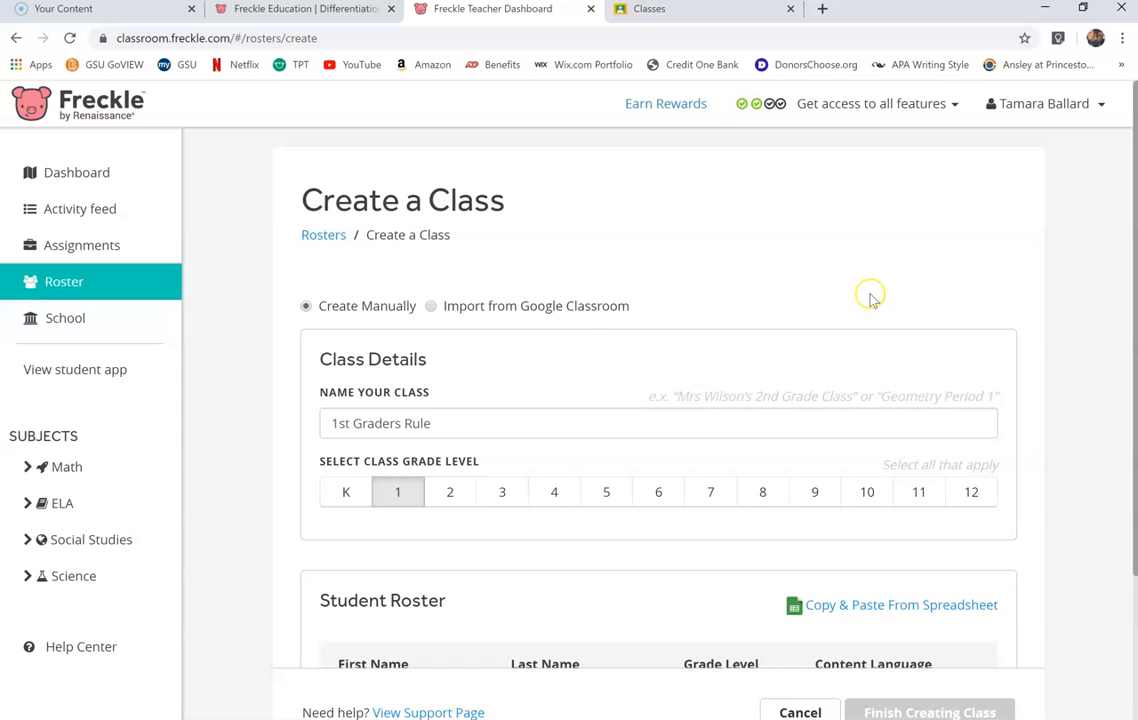
{"action": "left_click", "coordinate": [433, 307]}
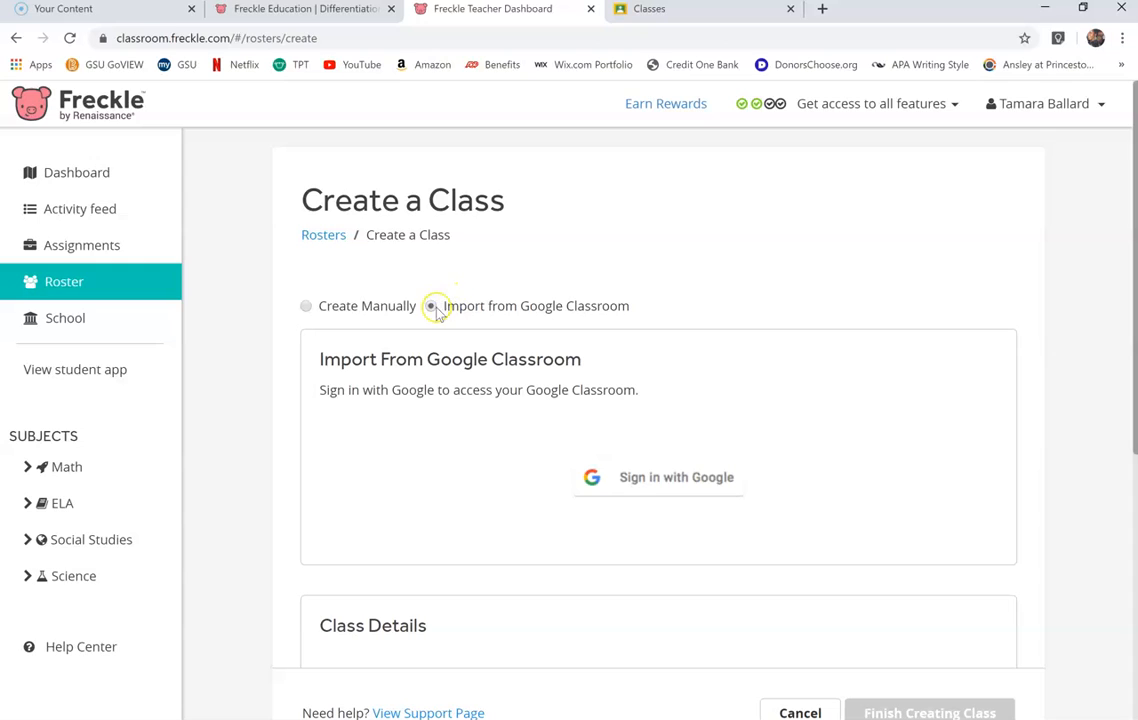
{"action": "left_click", "coordinate": [660, 484]}
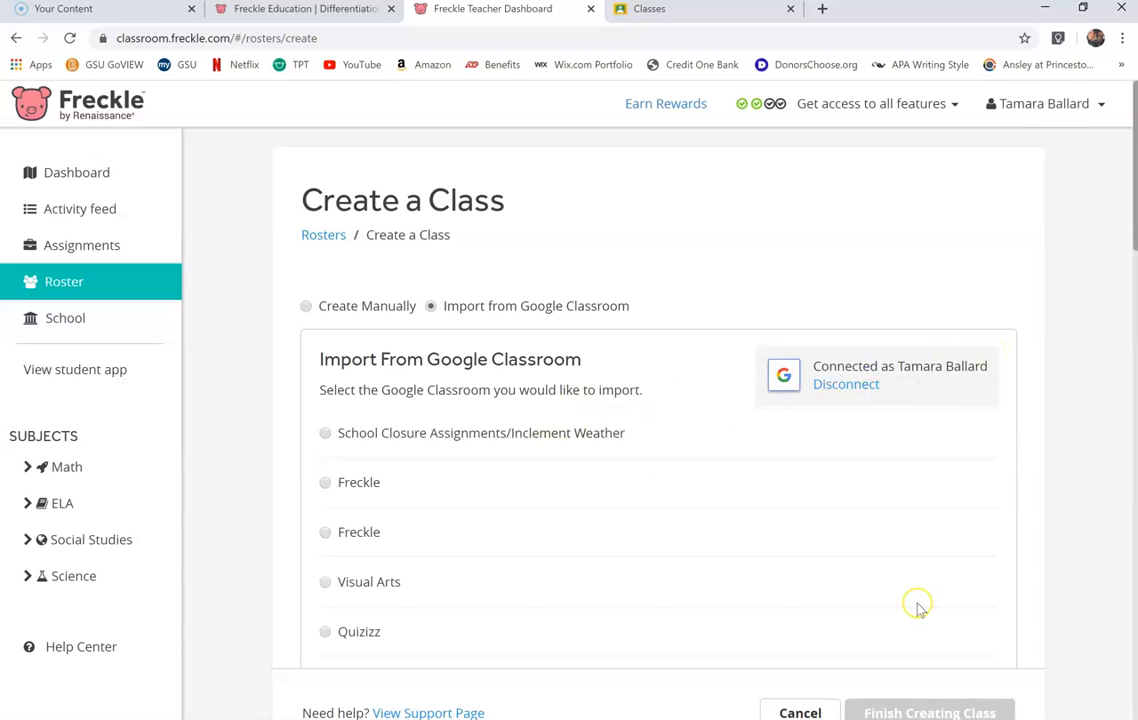
- Select the first Google Classroom named "Freckle" and import its class details and student roster
{"action": "scroll", "coordinate": [916, 608], "scroll_direction": "down", "scroll_amount": 4}
{"action": "scroll", "coordinate": [915, 609], "scroll_direction": "up", "scroll_amount": 4}
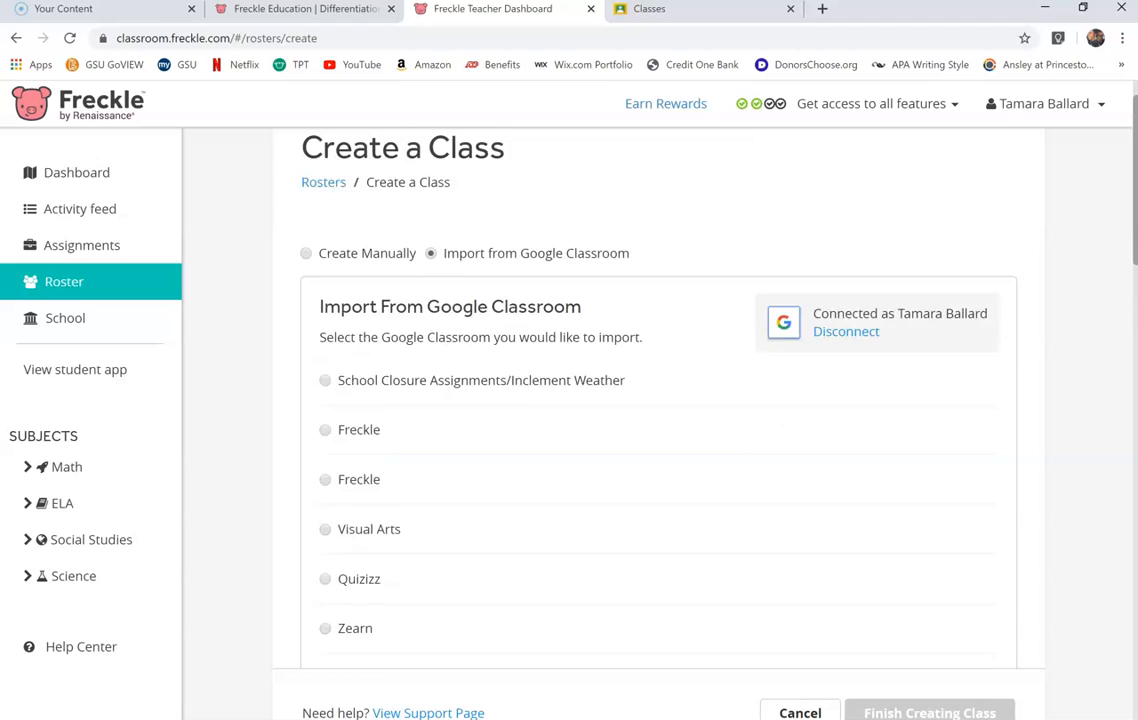
{"action": "left_click", "coordinate": [326, 469]}
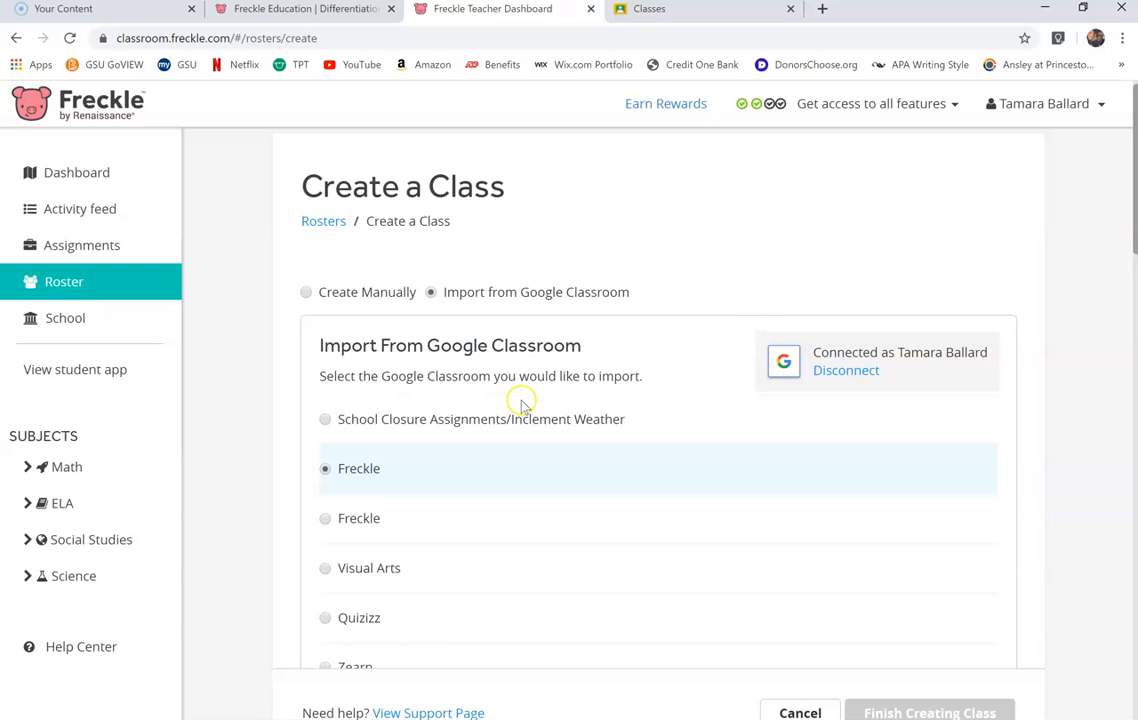
{"action": "left_click", "coordinate": [325, 419]}
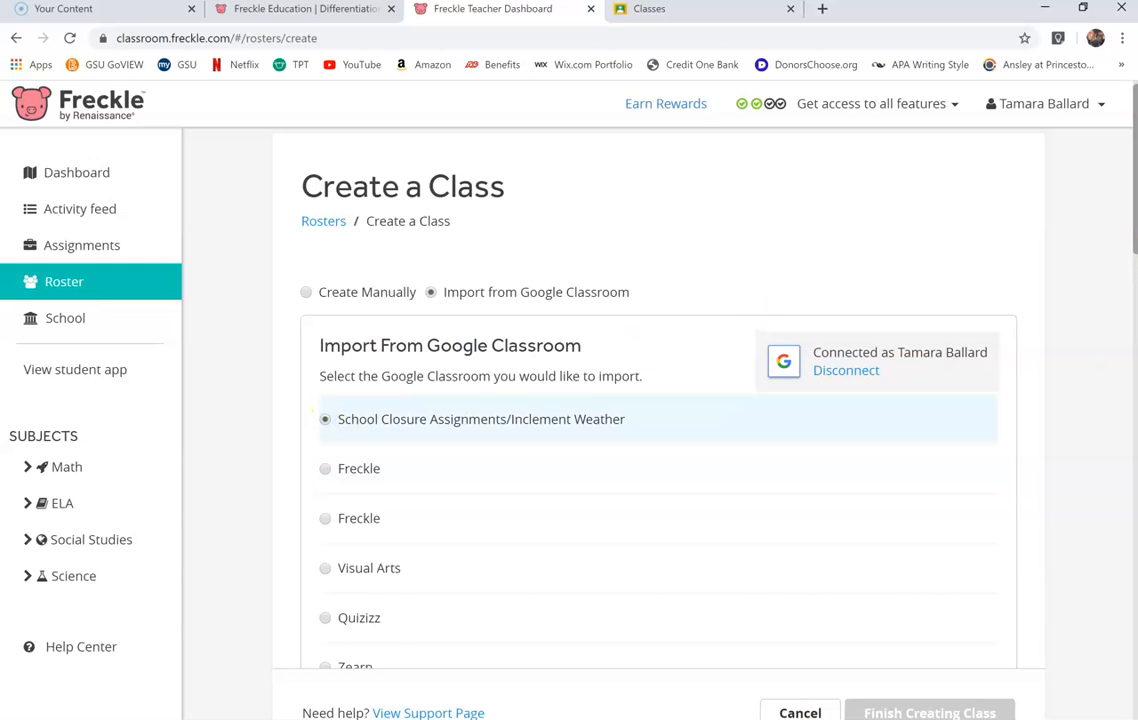
{"action": "left_click", "coordinate": [324, 468]}
{"action": "scroll", "coordinate": [1133, 605], "scroll_direction": "down", "scroll_amount": 15}
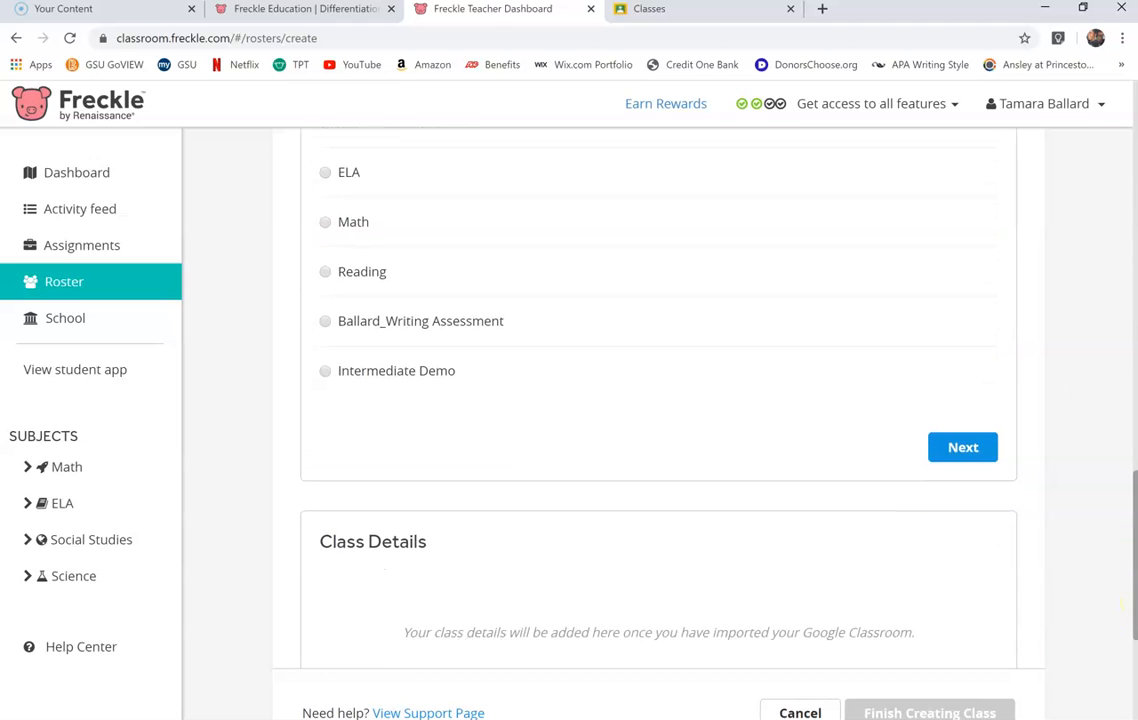
{"action": "scroll", "coordinate": [977, 465], "scroll_direction": "down", "scroll_amount": 5}
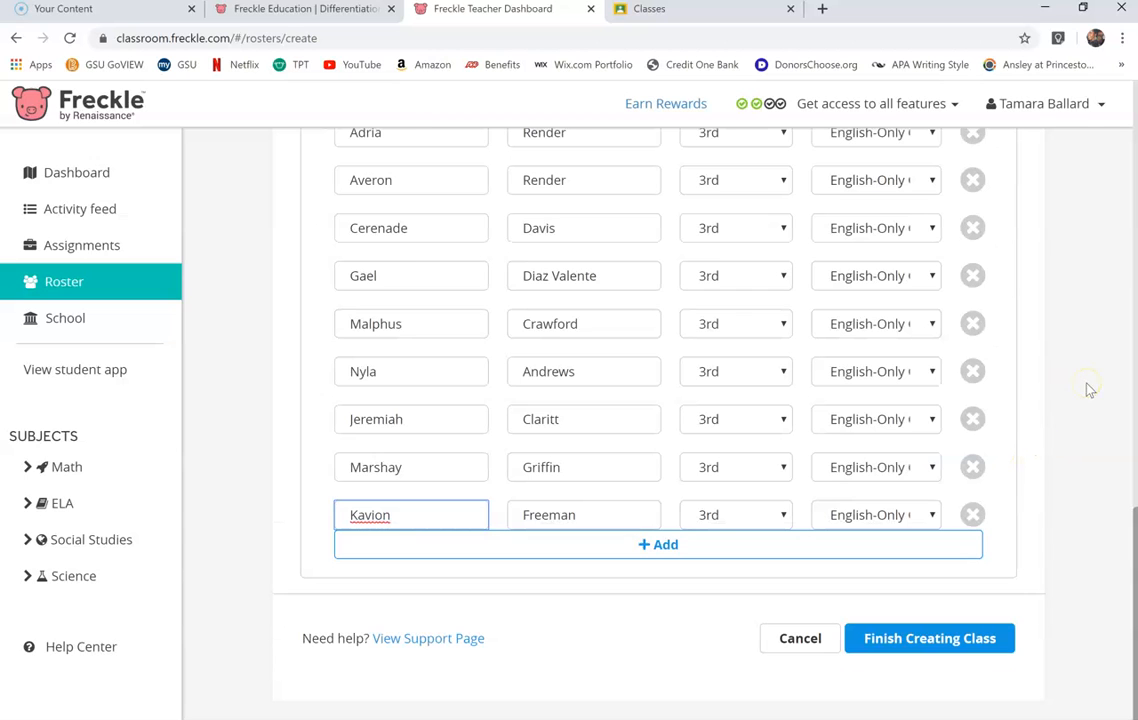
- Toggle grade 3 on and off for the imported class and deselect grade level 1
{"action": "scroll", "coordinate": [1090, 390], "scroll_direction": "up", "scroll_amount": 15}
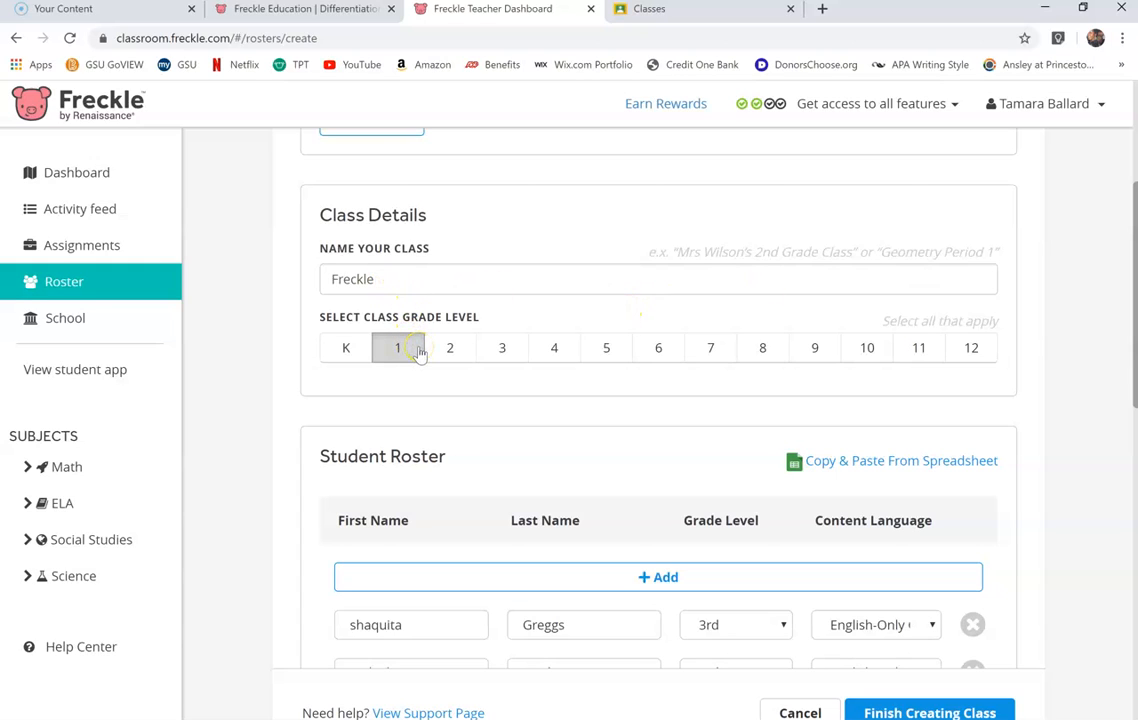
{"action": "left_click", "coordinate": [510, 350]}
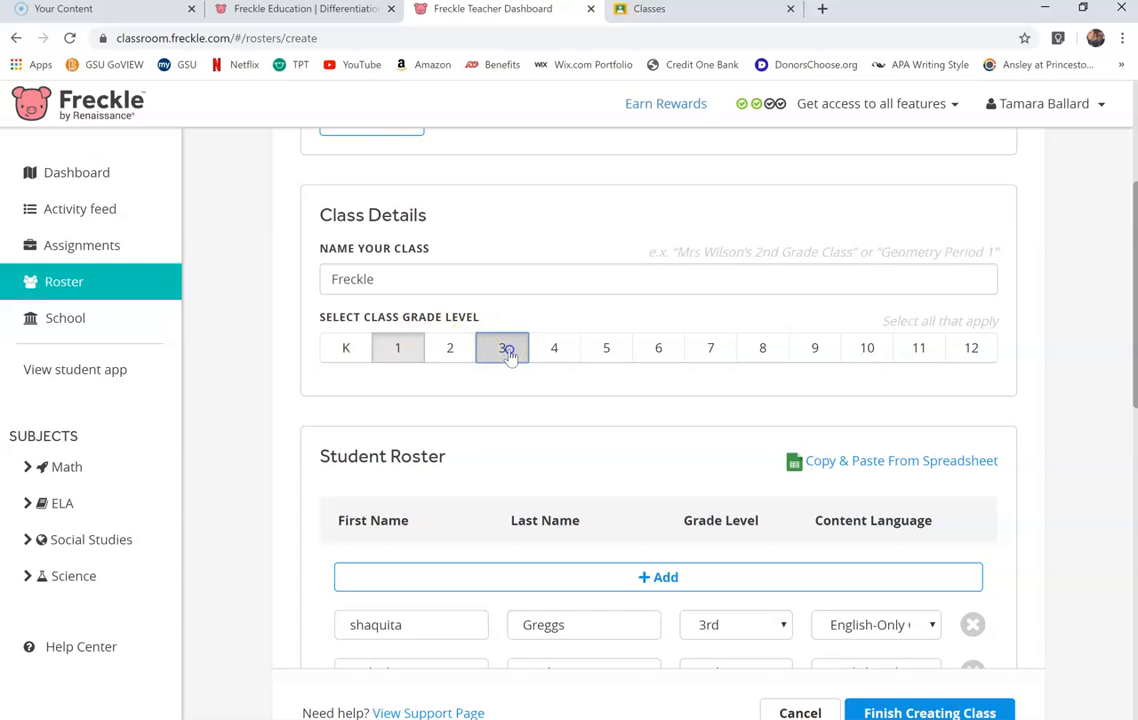
{"action": "left_click", "coordinate": [510, 350]}
{"action": "left_click", "coordinate": [392, 356]}
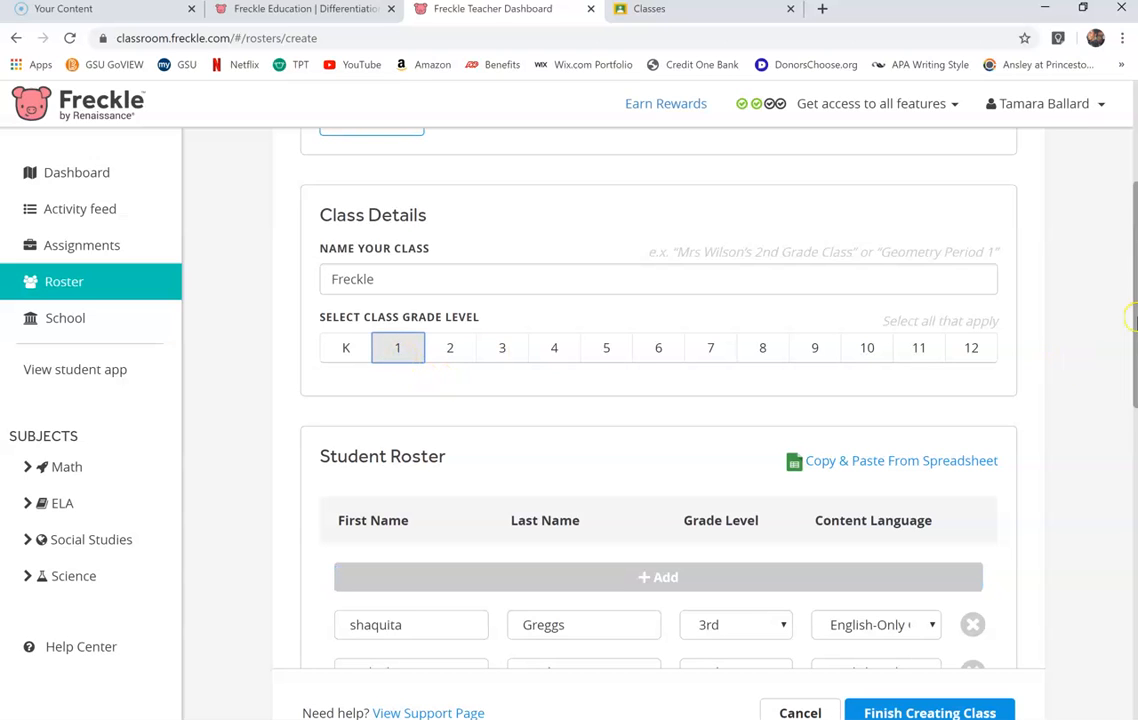
{"action": "scroll", "coordinate": [1080, 455], "scroll_direction": "down", "scroll_amount": 4}
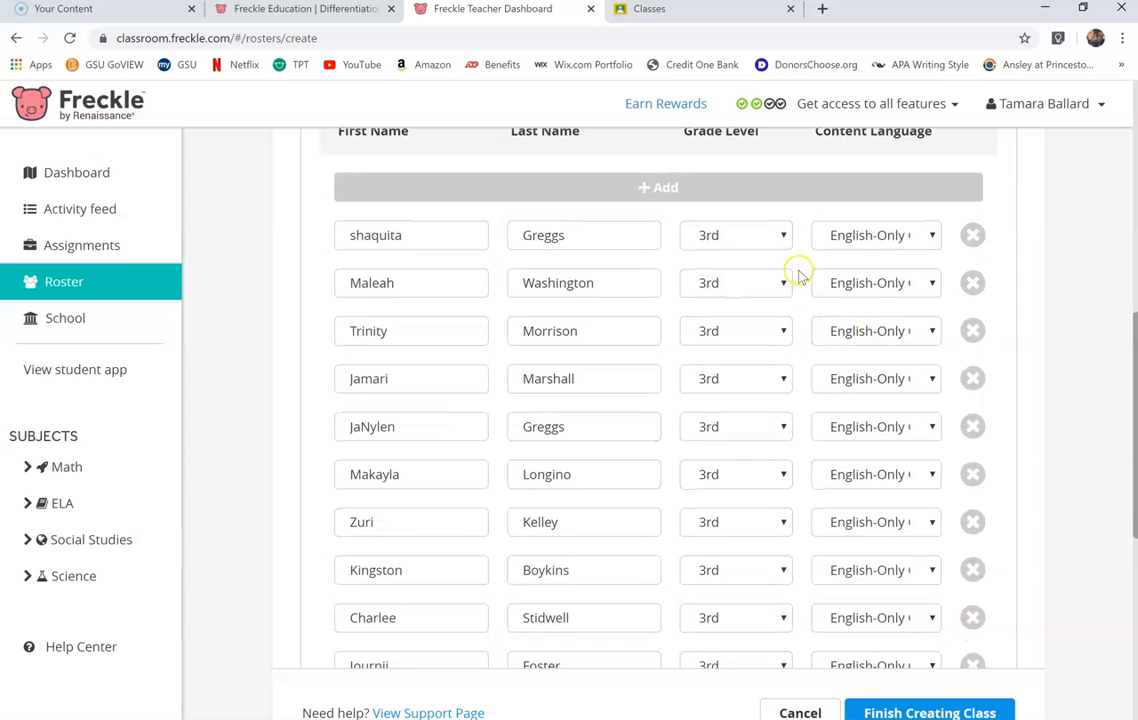
- Set the grade level of the first seven imported students to 1st and view the first student's content language choices
{"action": "left_click", "coordinate": [777, 238]}
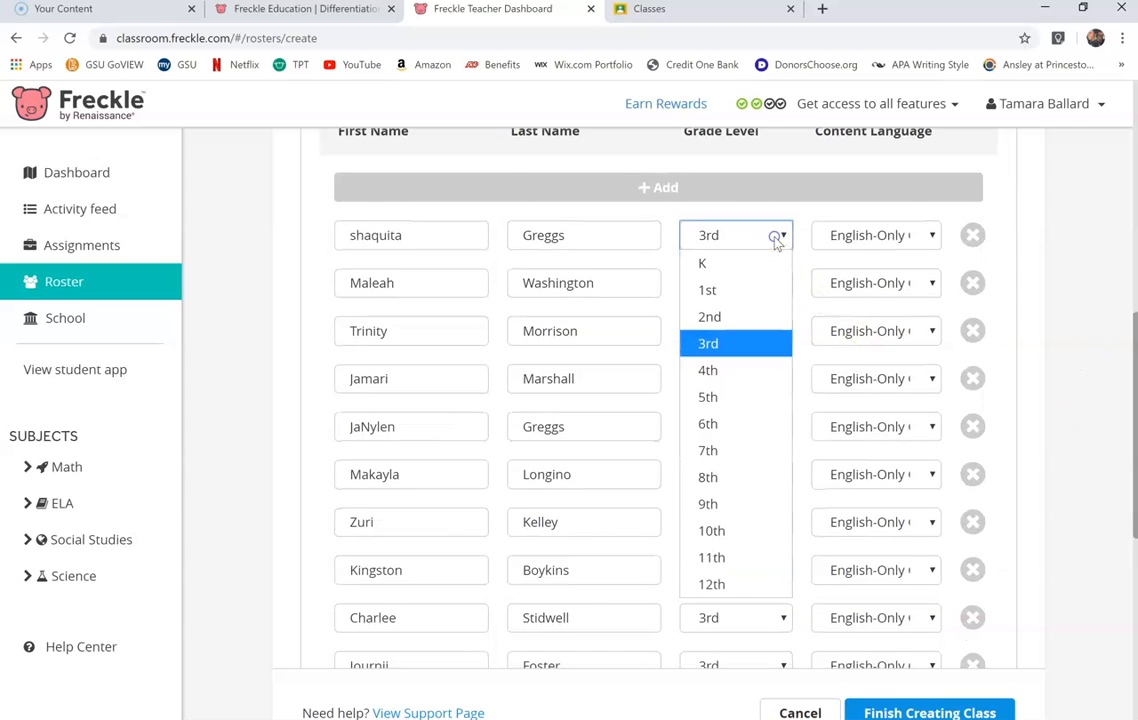
{"action": "left_click", "coordinate": [730, 289]}
{"action": "left_click", "coordinate": [742, 293]}
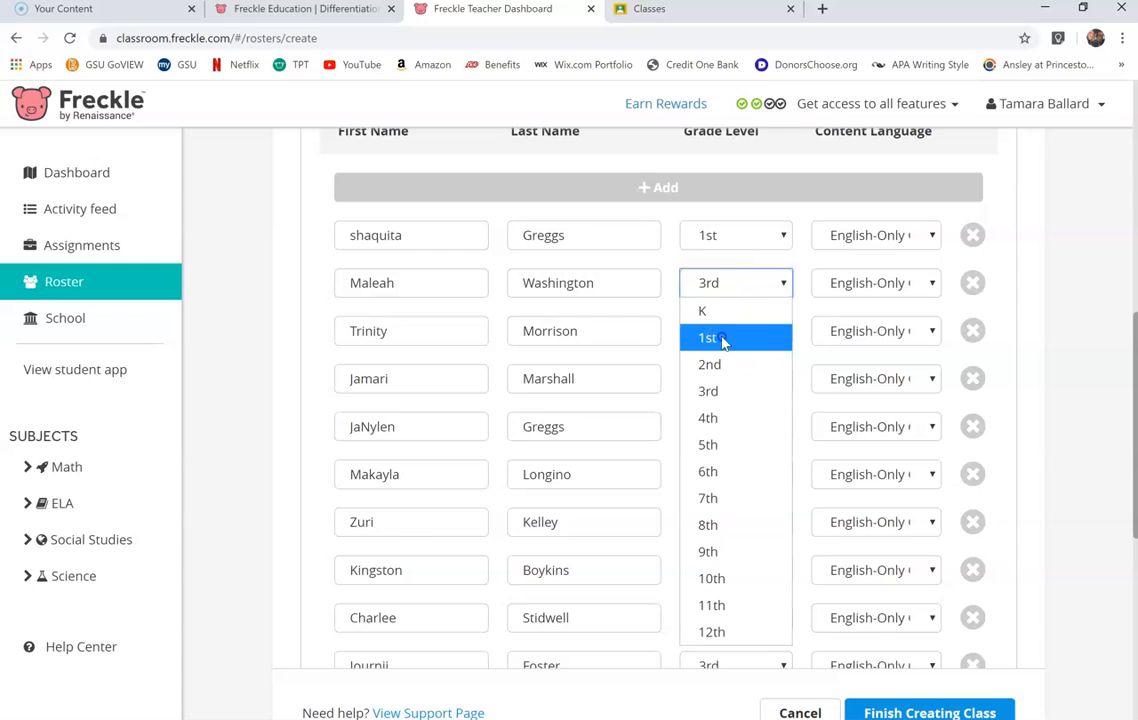
{"action": "left_click", "coordinate": [726, 335]}
{"action": "left_click", "coordinate": [738, 331]}
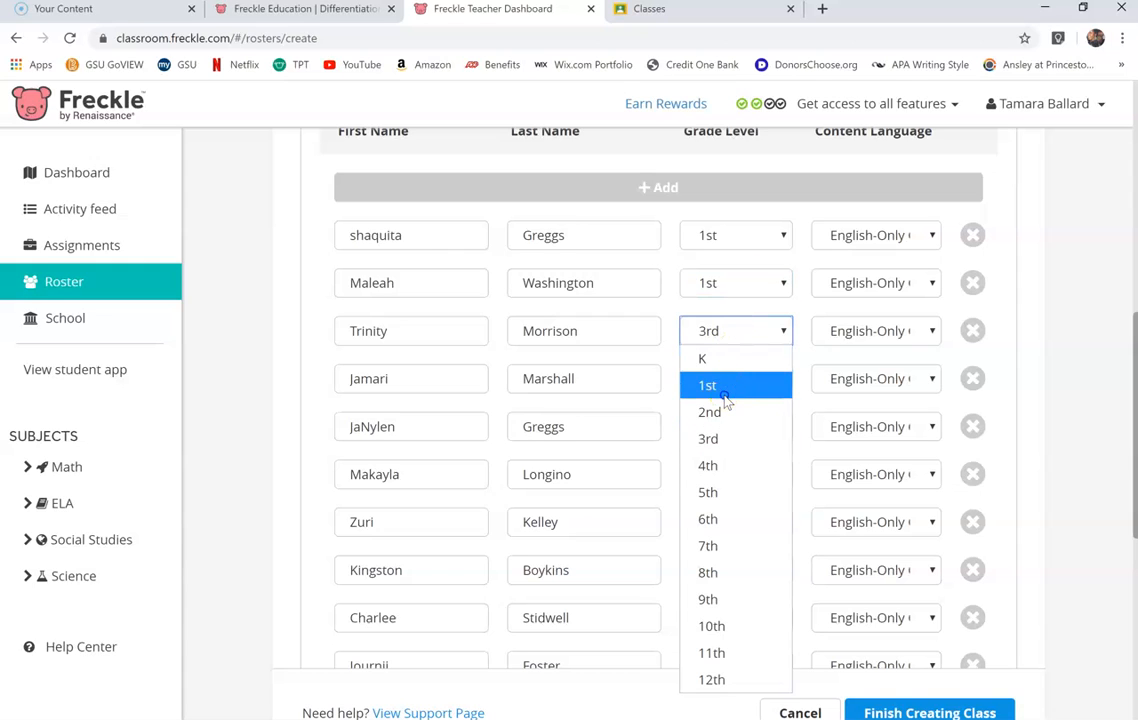
{"action": "left_click", "coordinate": [727, 392]}
{"action": "left_click", "coordinate": [729, 383]}
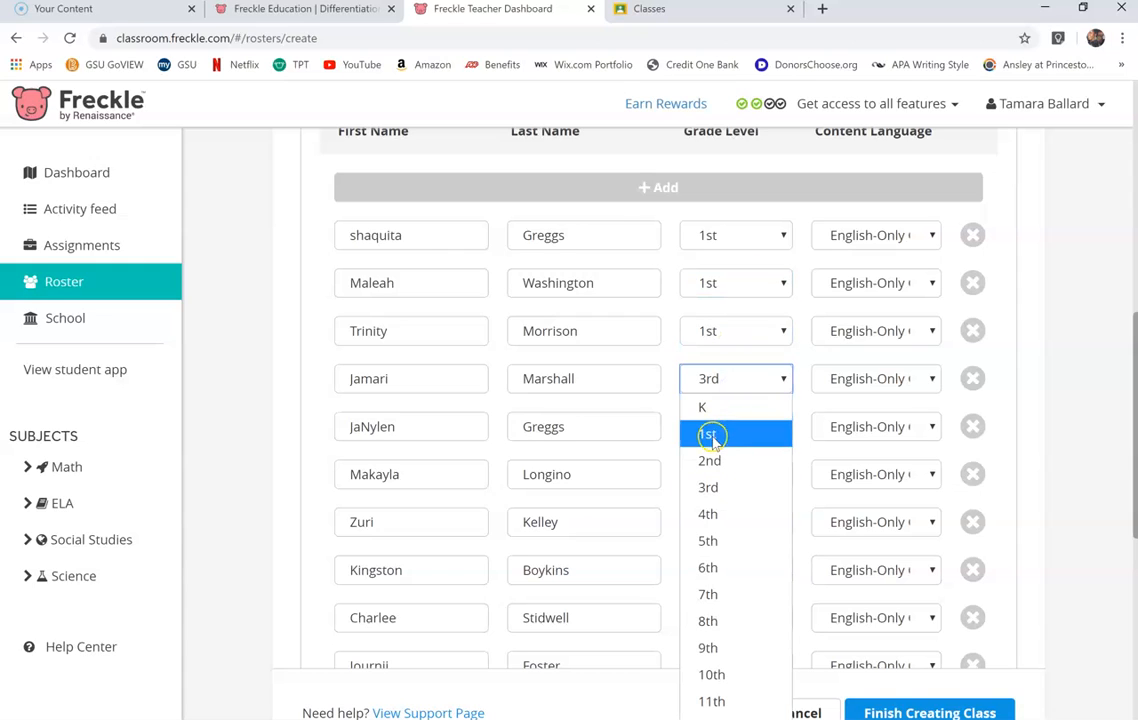
{"action": "left_click", "coordinate": [714, 433]}
{"action": "left_click", "coordinate": [728, 430]}
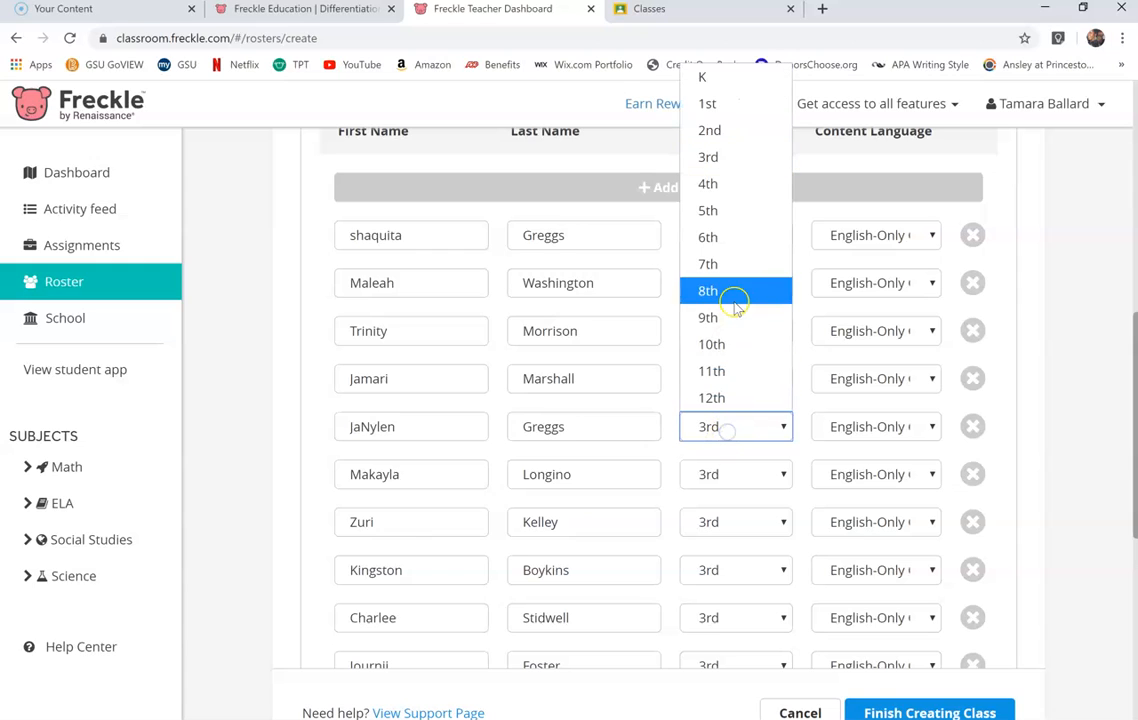
{"action": "left_click", "coordinate": [735, 115]}
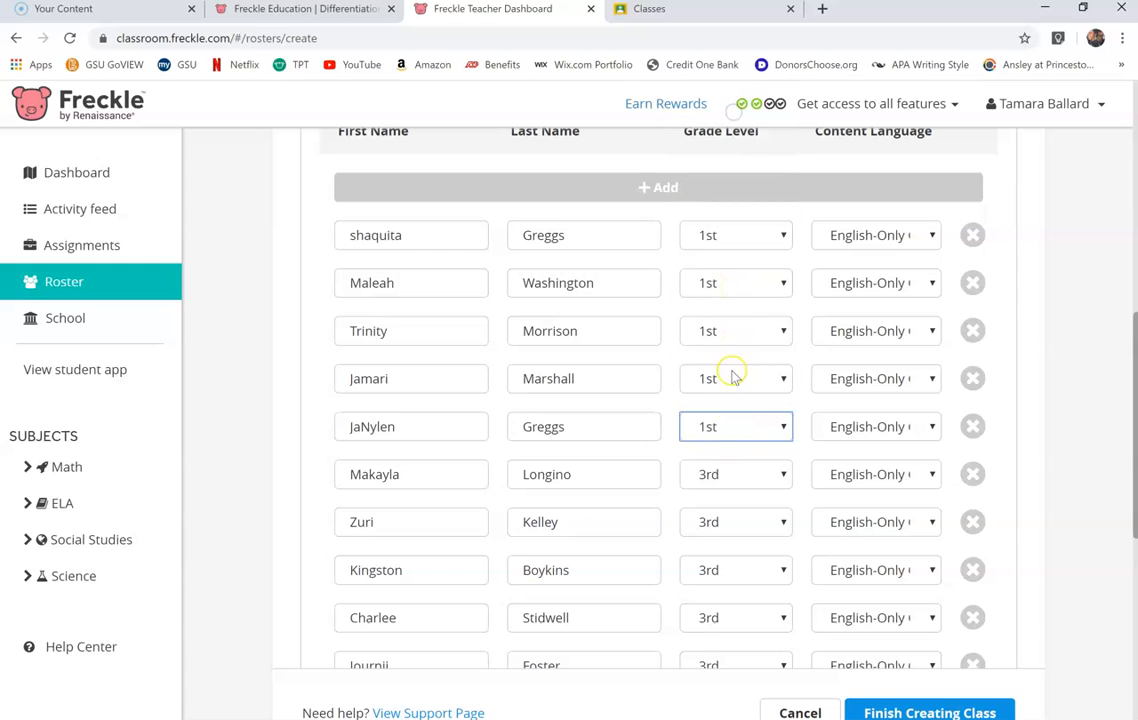
{"action": "left_click", "coordinate": [730, 474]}
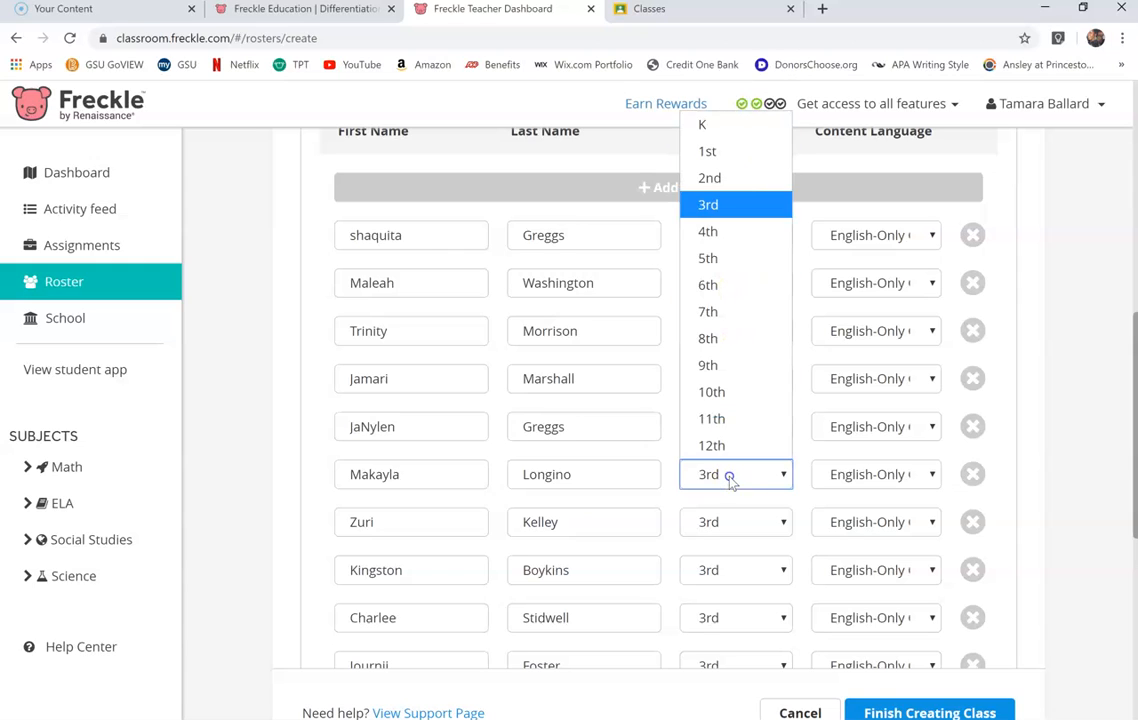
{"action": "left_click", "coordinate": [737, 151]}
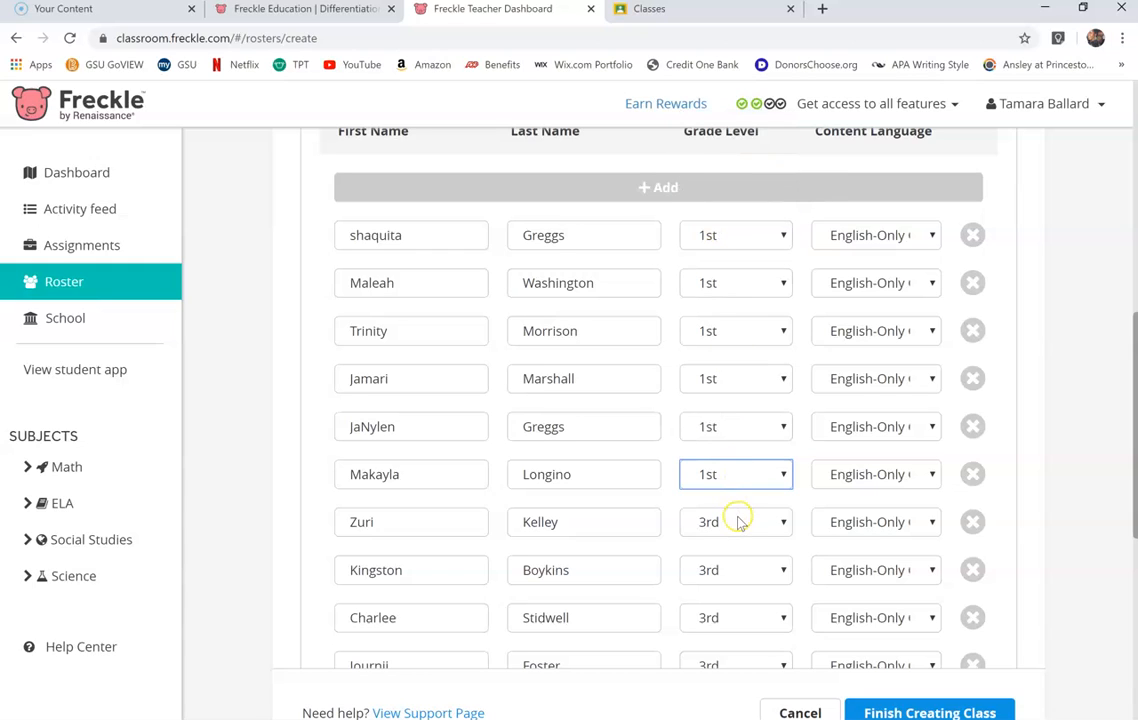
{"action": "left_click", "coordinate": [738, 521]}
{"action": "left_click", "coordinate": [730, 210]}
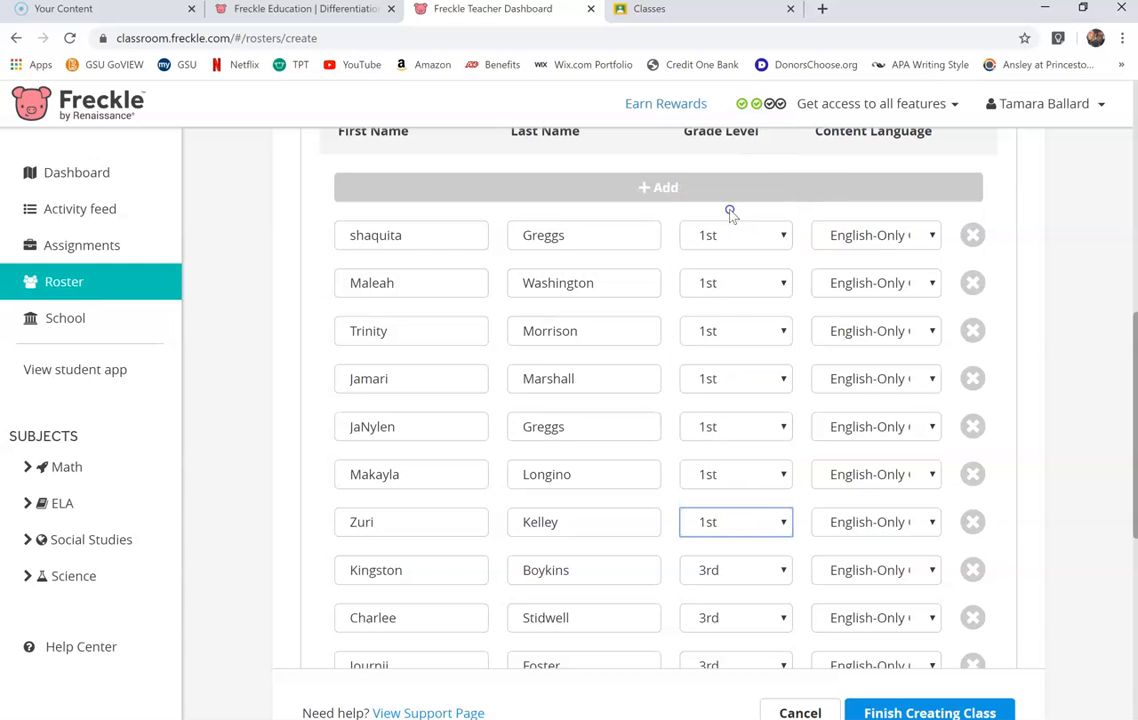
{"action": "left_click", "coordinate": [873, 238]}
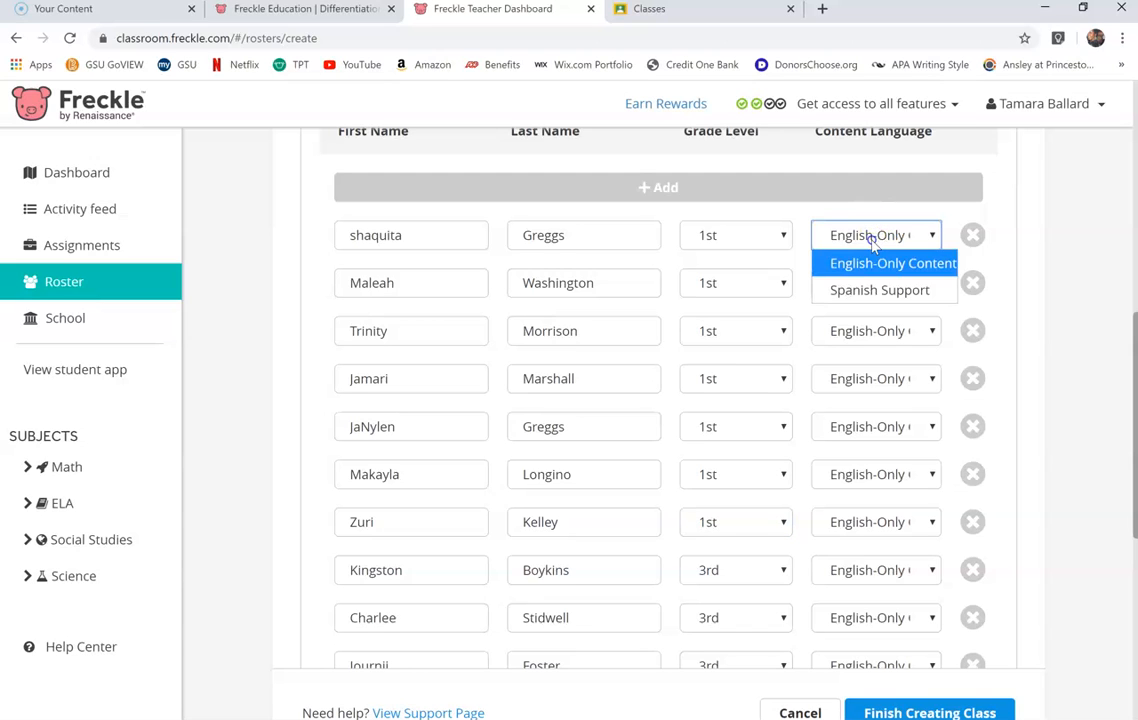
{"action": "left_click", "coordinate": [1067, 338]}
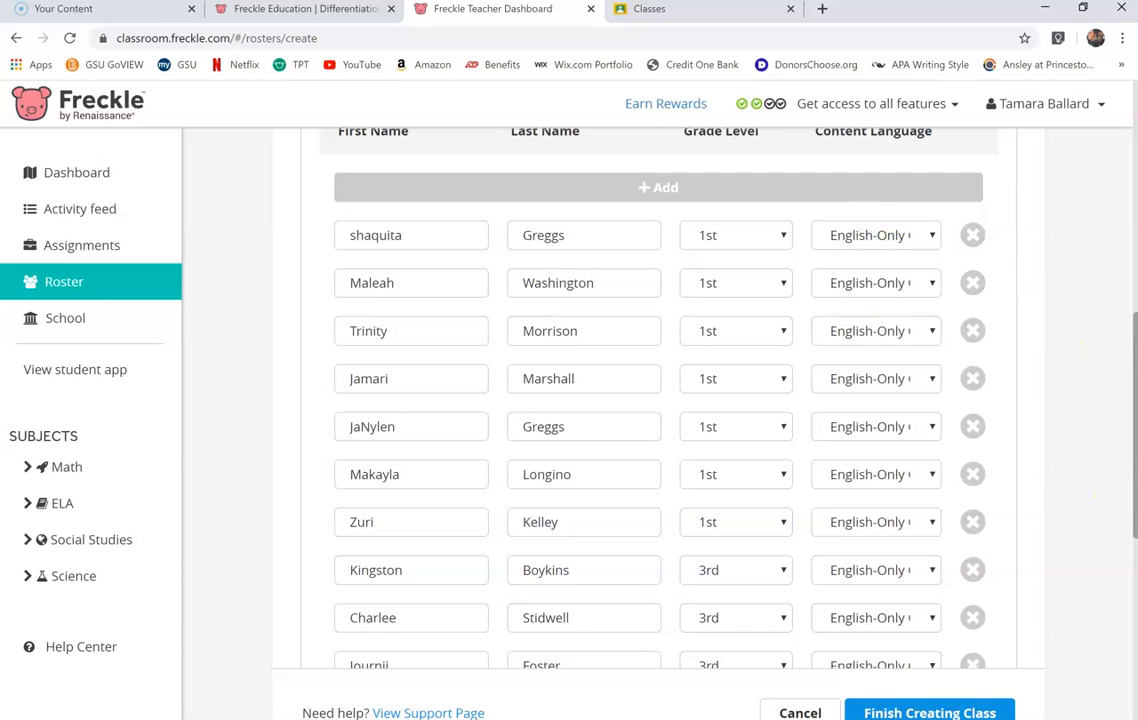
- Remove the surplus students from the imported roster, keeping only eight, including two at 3rd grade level
{"action": "scroll", "coordinate": [1108, 485], "scroll_direction": "down", "scroll_amount": 3}
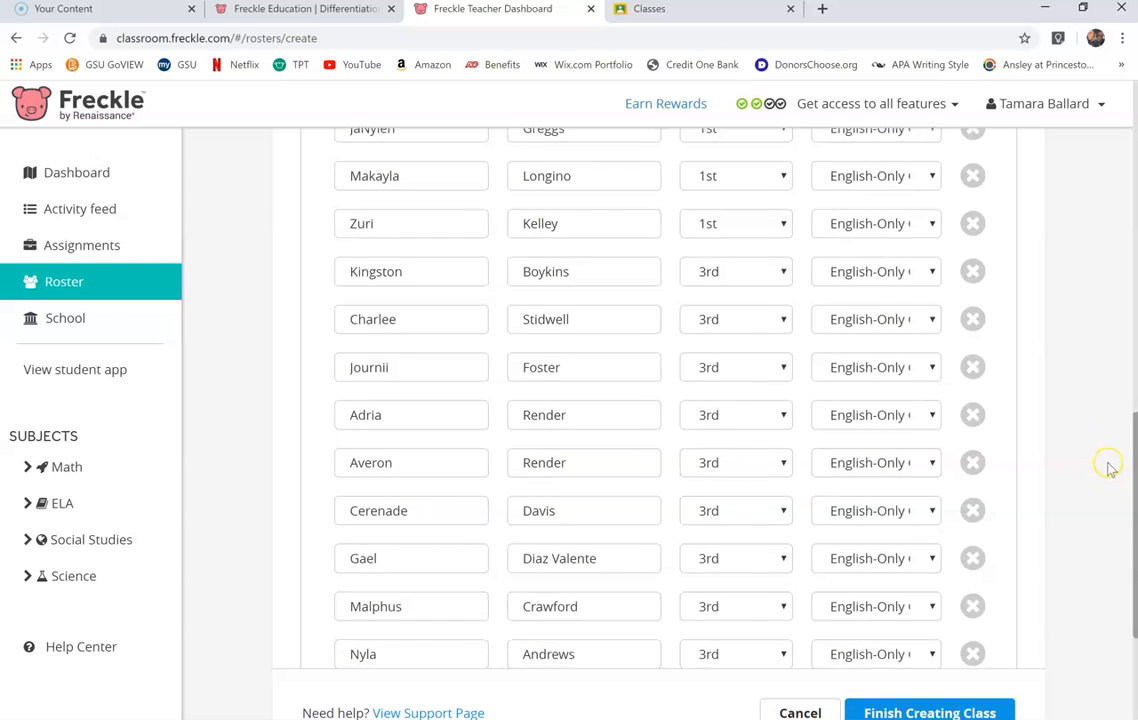
{"action": "left_click", "coordinate": [972, 654]}
{"action": "left_click", "coordinate": [972, 654]}
{"action": "left_click", "coordinate": [971, 653]}
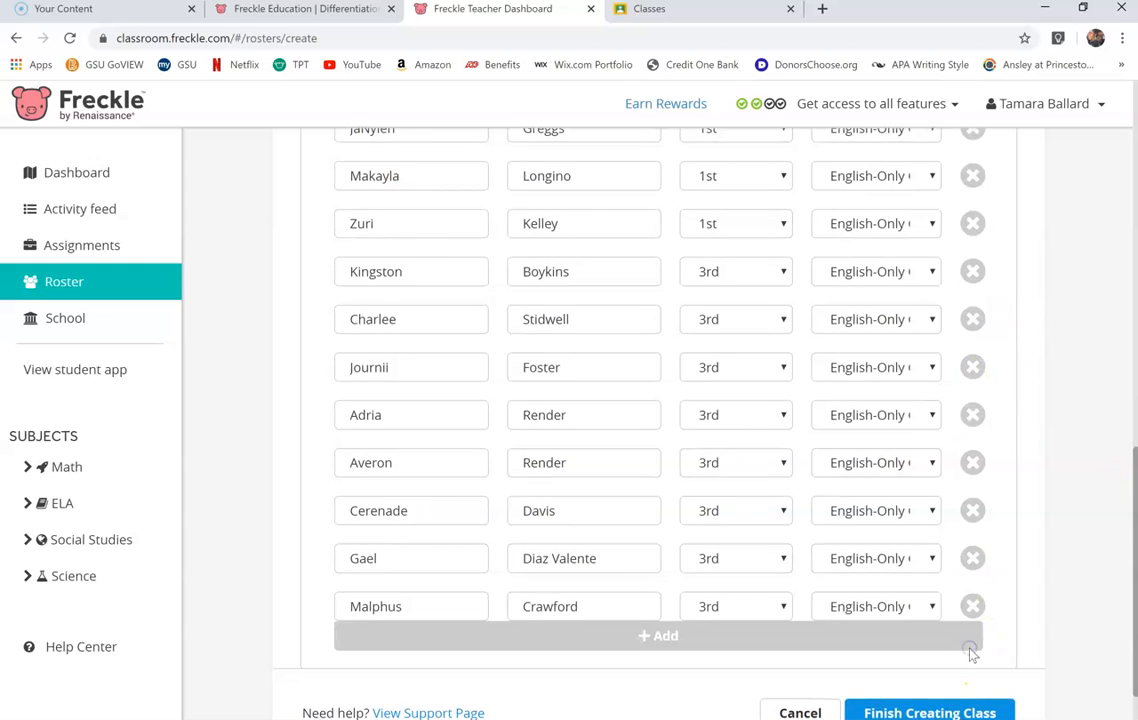
{"action": "left_click", "coordinate": [972, 606]}
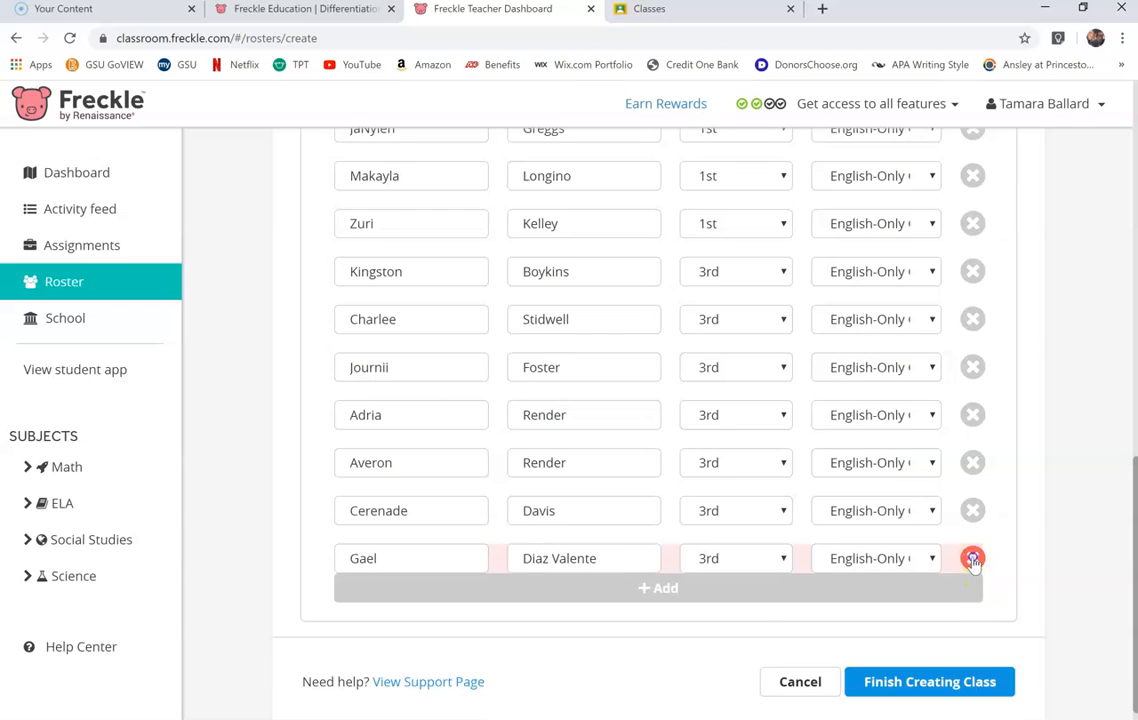
{"action": "left_click", "coordinate": [972, 558]}
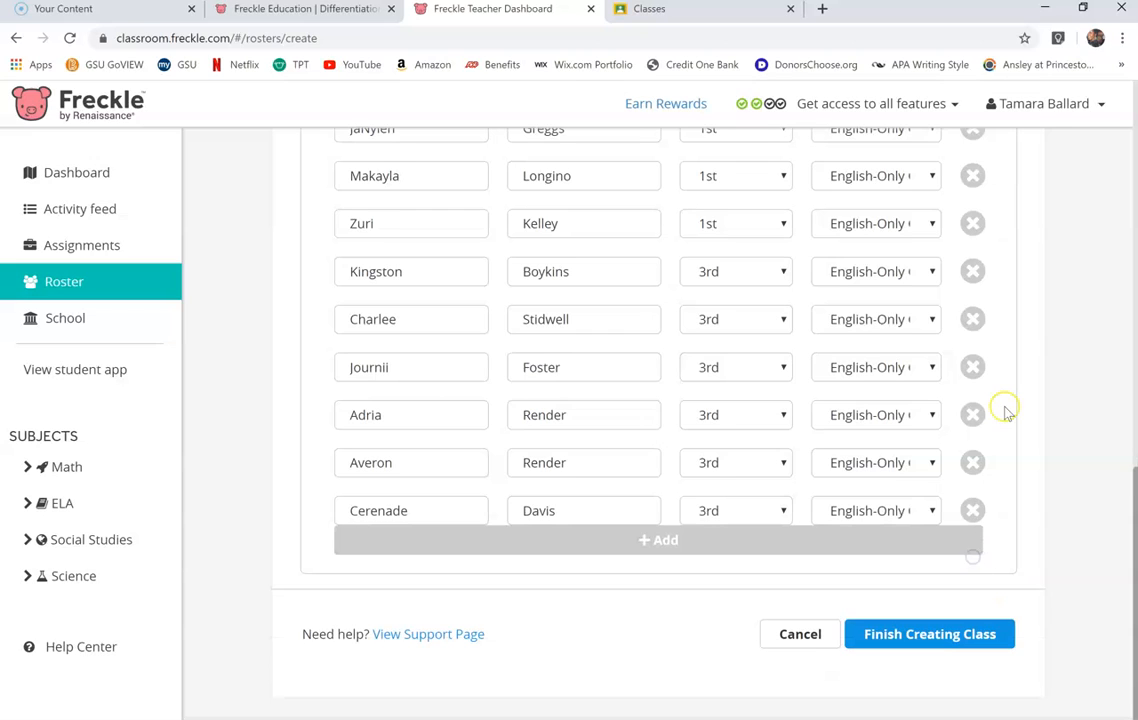
{"action": "left_click", "coordinate": [971, 275]}
{"action": "left_click", "coordinate": [971, 277]}
{"action": "left_click", "coordinate": [972, 300]}
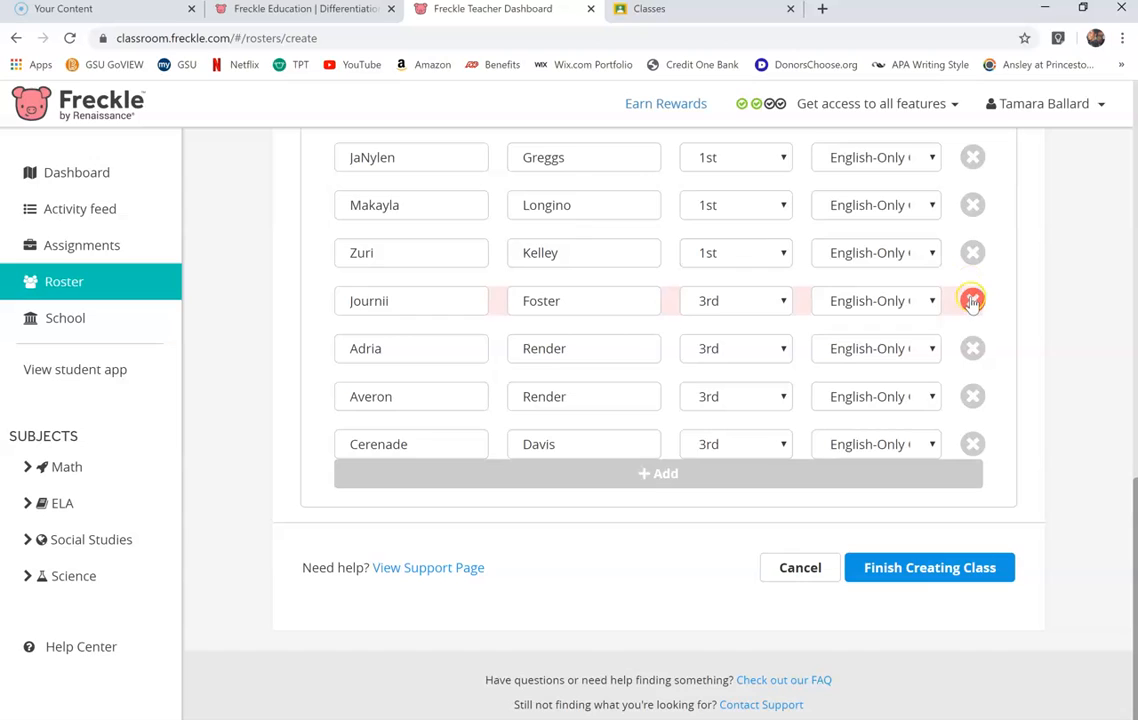
{"action": "left_click", "coordinate": [972, 300]}
{"action": "left_click", "coordinate": [971, 347]}
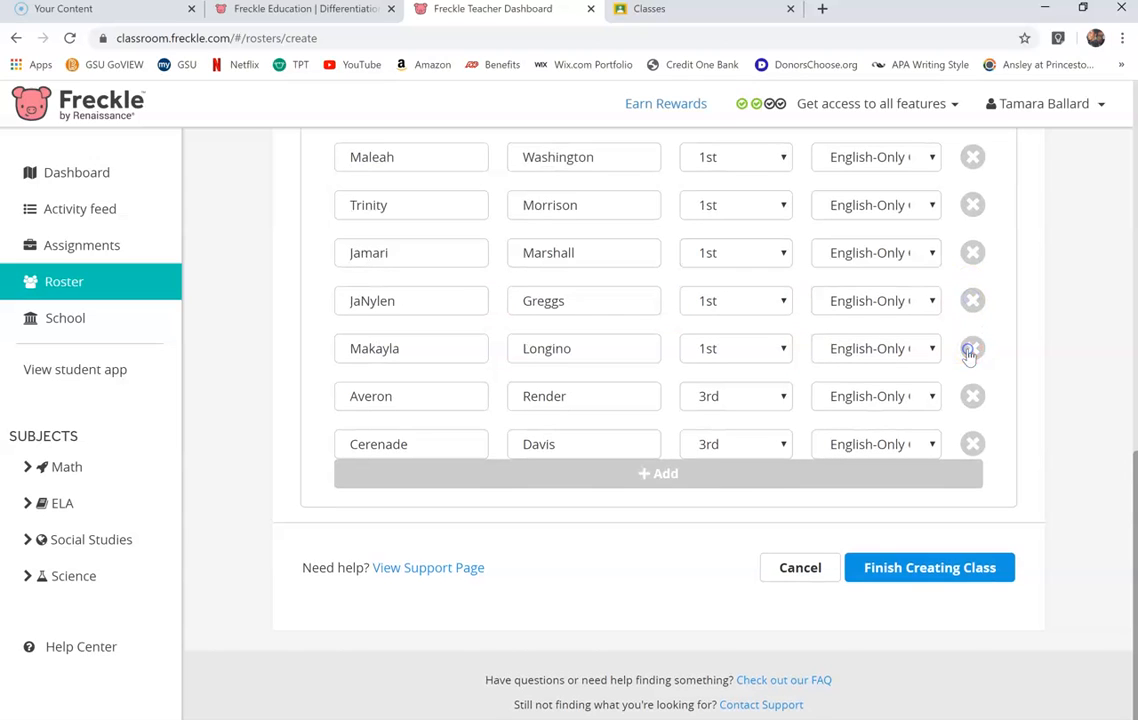
- Set the grade level of the last two remaining students to 1st and finish creating the class
{"action": "left_click", "coordinate": [780, 398]}
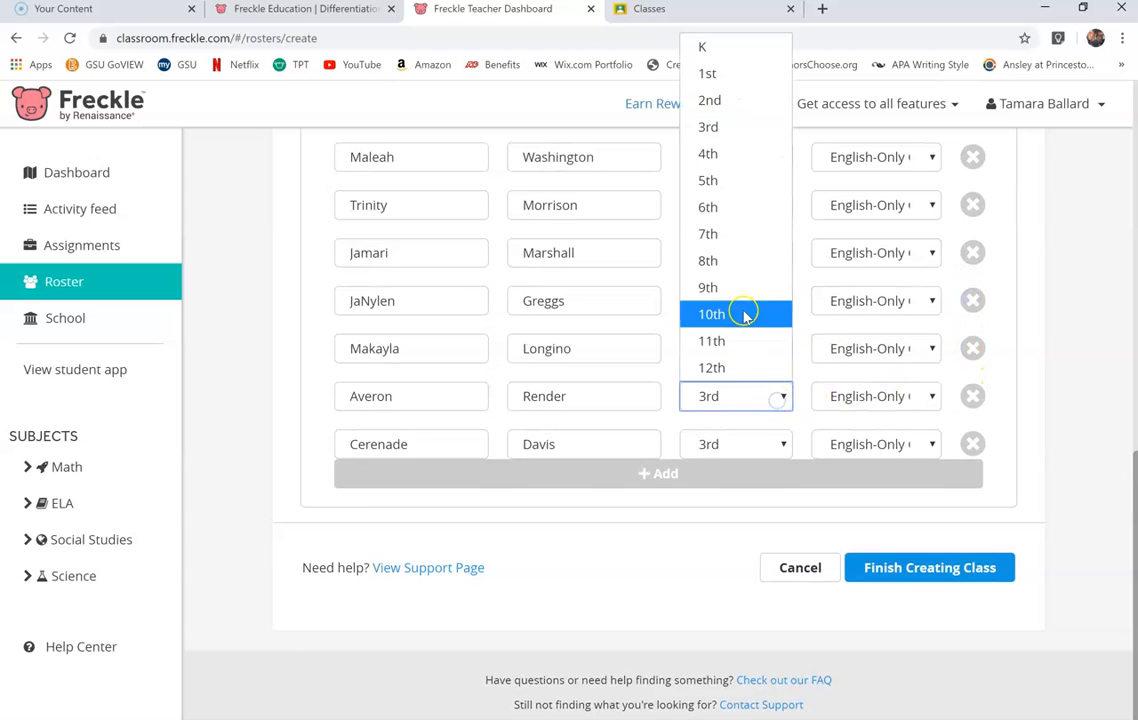
{"action": "left_click", "coordinate": [728, 75]}
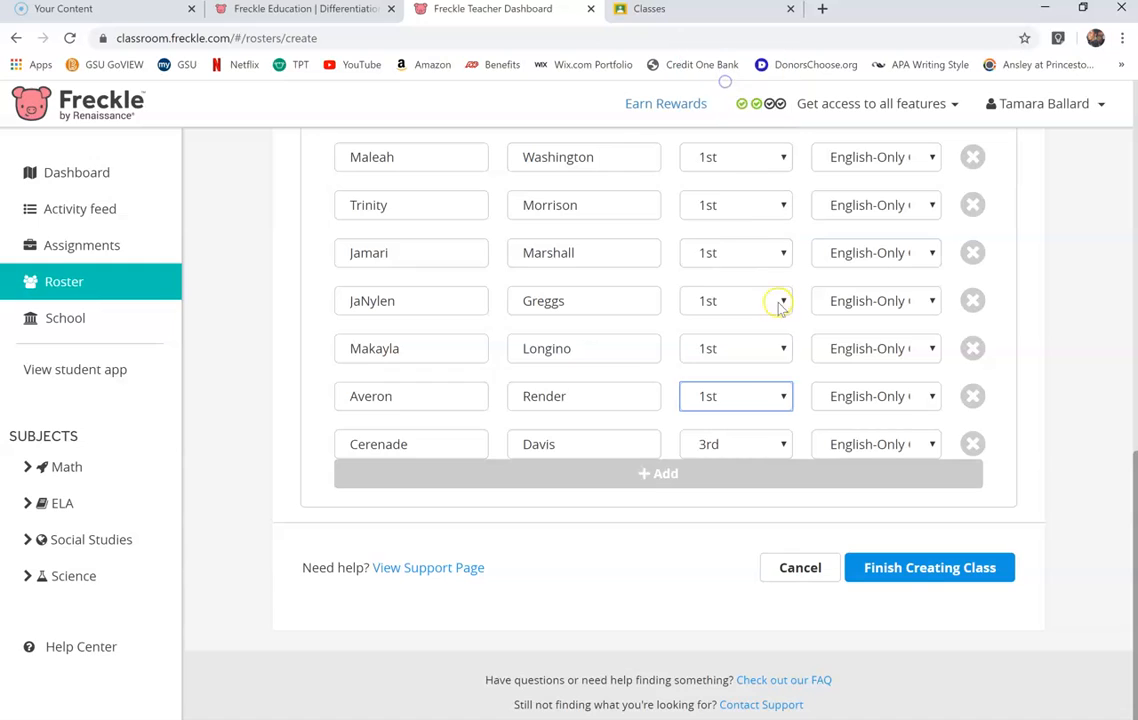
{"action": "left_click", "coordinate": [785, 443]}
{"action": "left_click", "coordinate": [744, 120]}
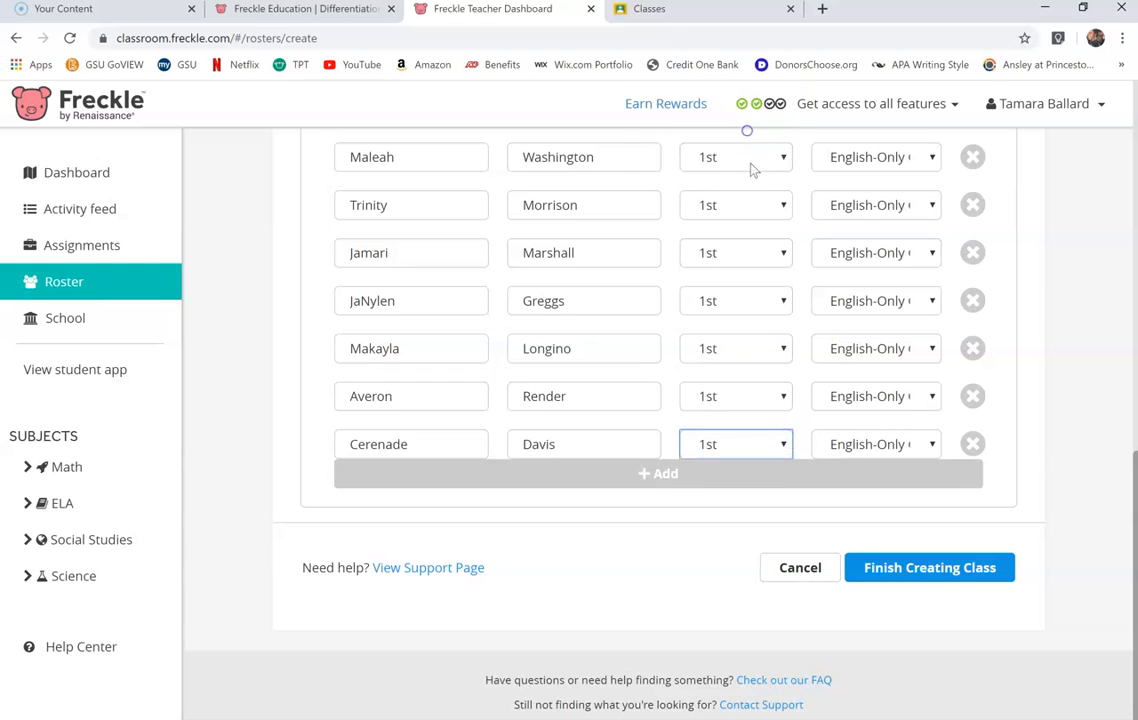
{"action": "left_click", "coordinate": [1049, 496]}
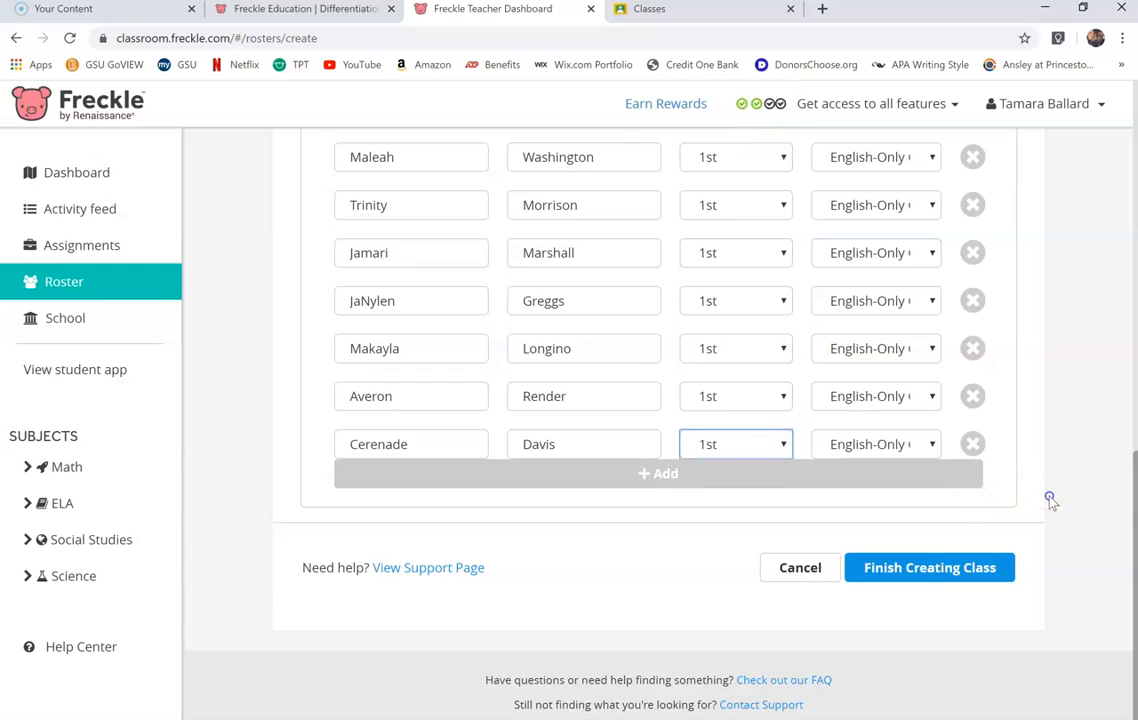
{"action": "left_click", "coordinate": [918, 578]}
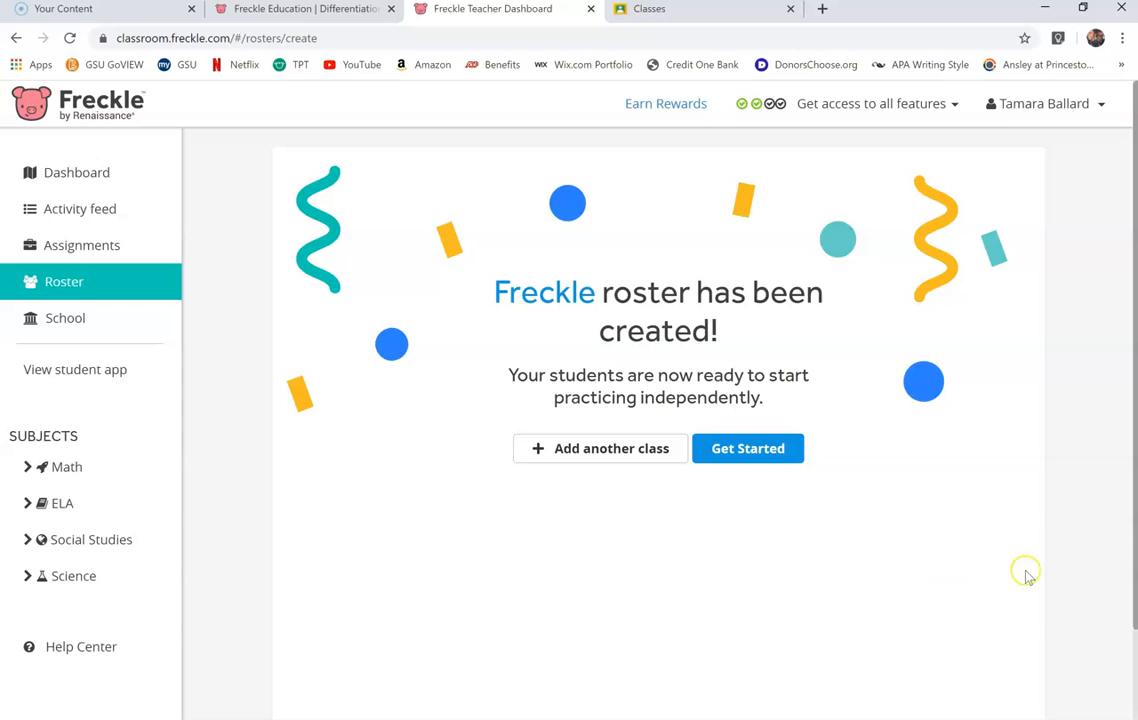
- Go to the roster overview and start sharing the new Freckle class with a teacher
{"action": "left_click", "coordinate": [756, 455]}
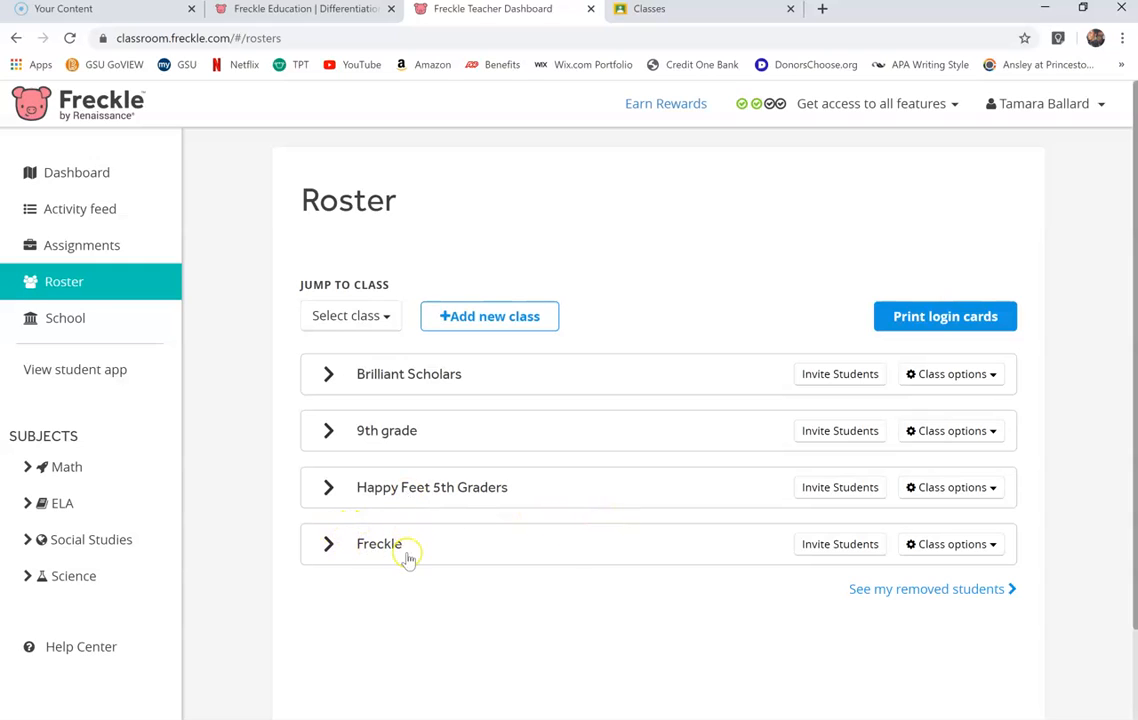
{"action": "left_click", "coordinate": [985, 547]}
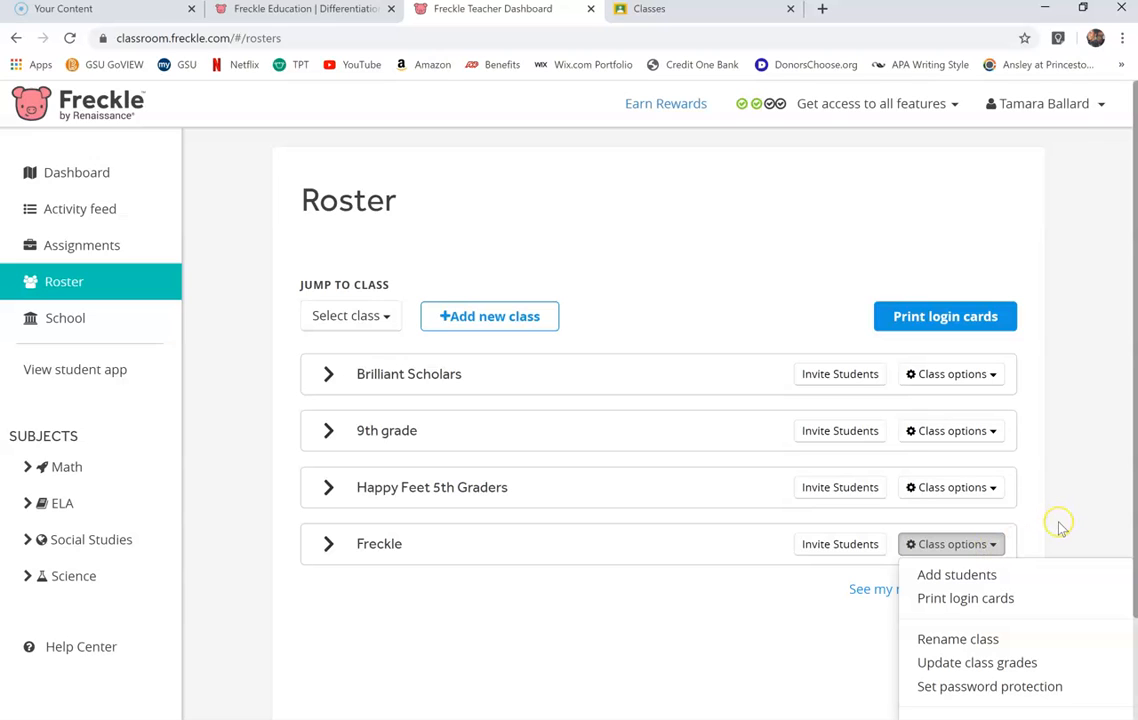
{"action": "scroll", "coordinate": [1062, 524], "scroll_direction": "down", "scroll_amount": 3}
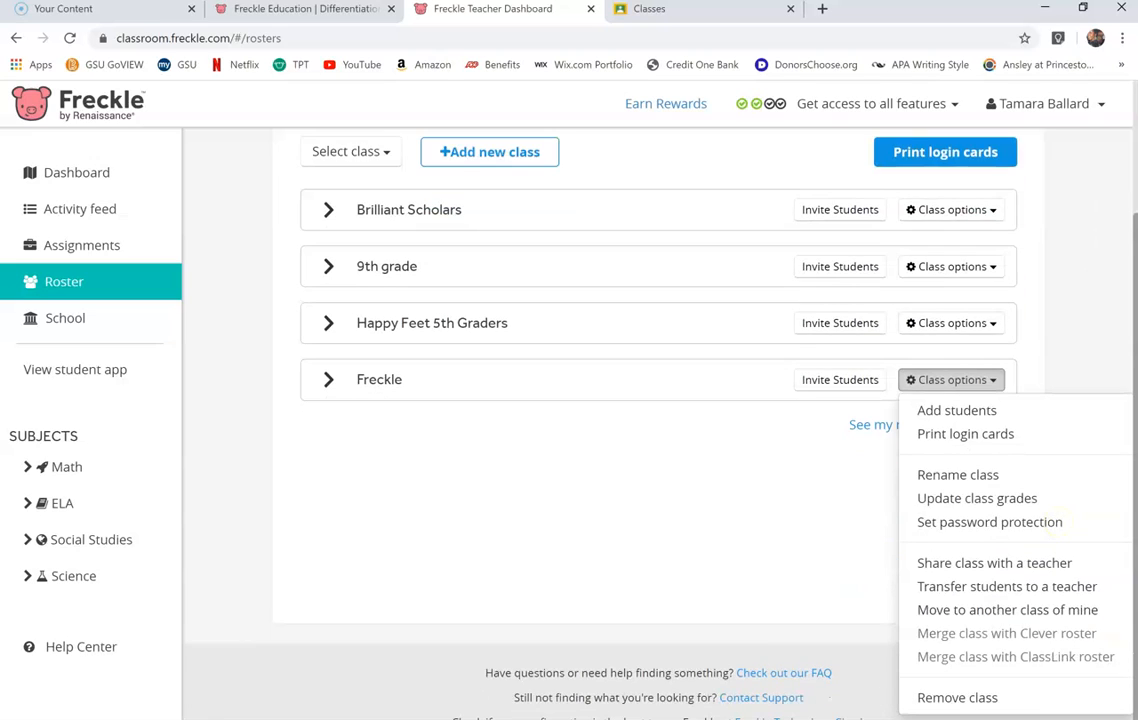
{"action": "left_click", "coordinate": [1042, 566]}
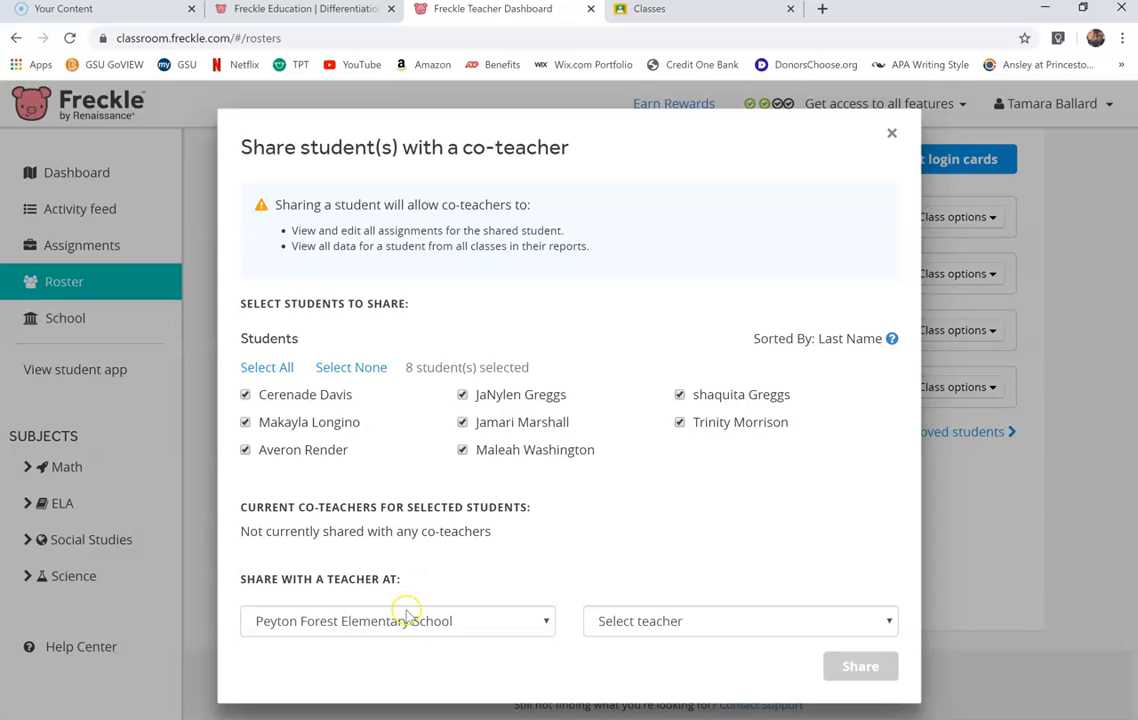
- Share only the last students in the second and third columns with the second listed teacher at Peyton Forest Elementary School, and dismiss the confirmation
{"action": "left_click", "coordinate": [351, 370]}
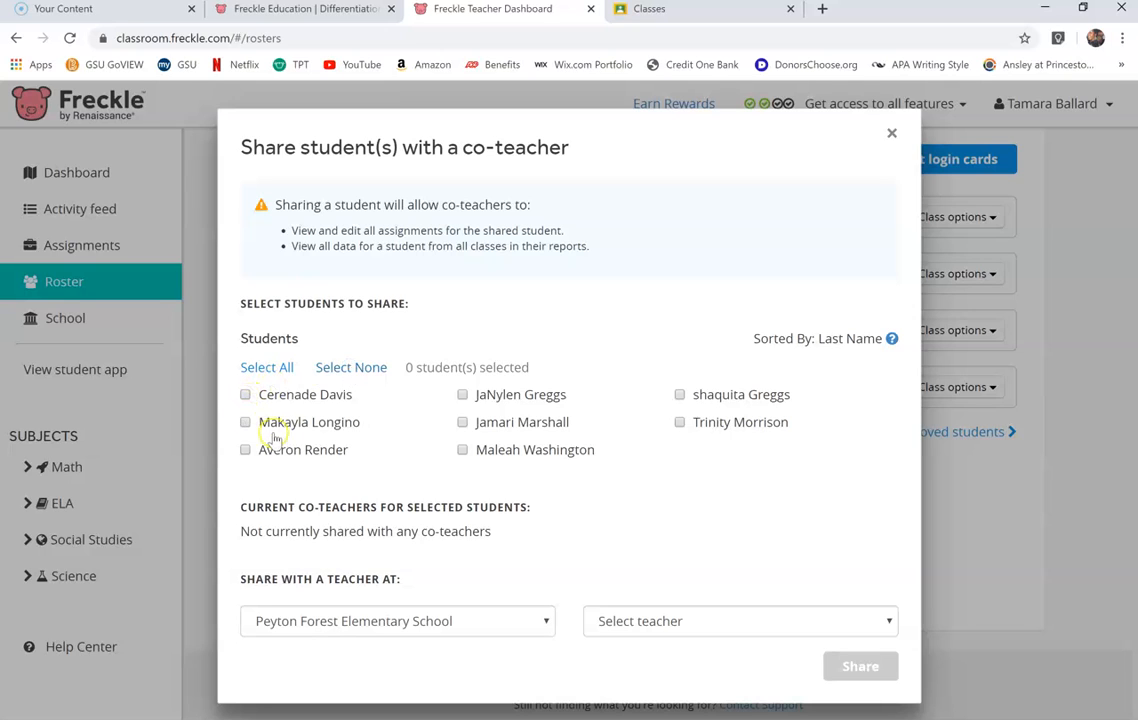
{"action": "left_click", "coordinate": [462, 450]}
{"action": "left_click", "coordinate": [817, 621]}
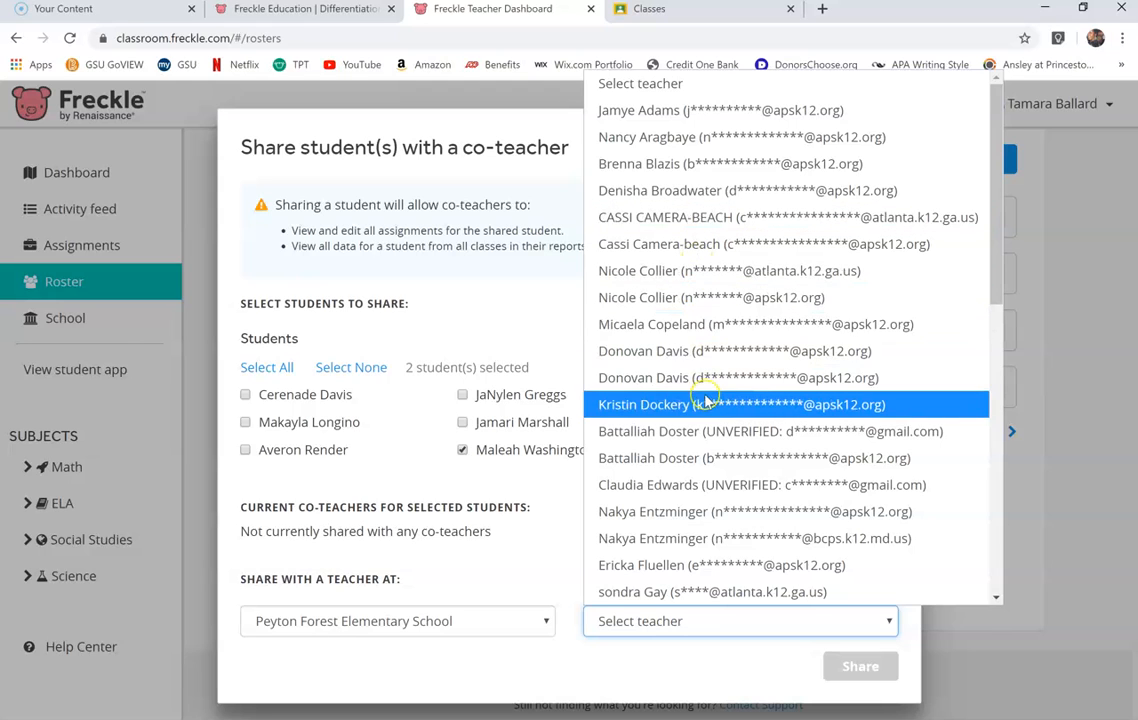
{"action": "left_click", "coordinate": [711, 140]}
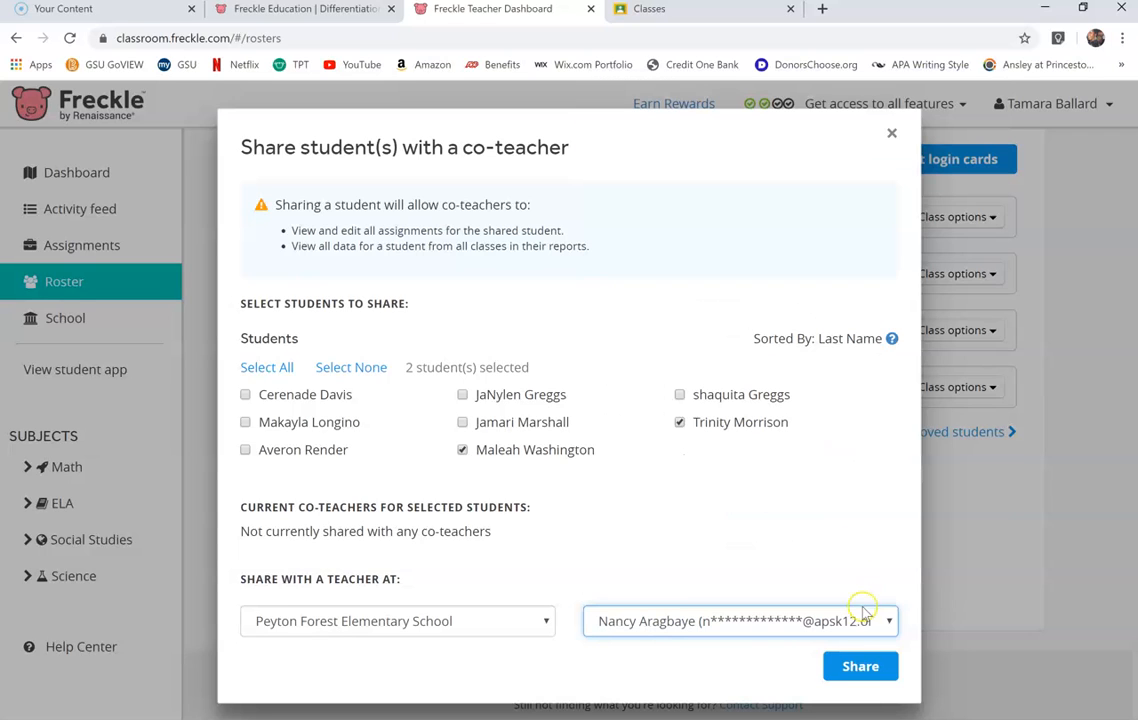
{"action": "left_click", "coordinate": [850, 668]}
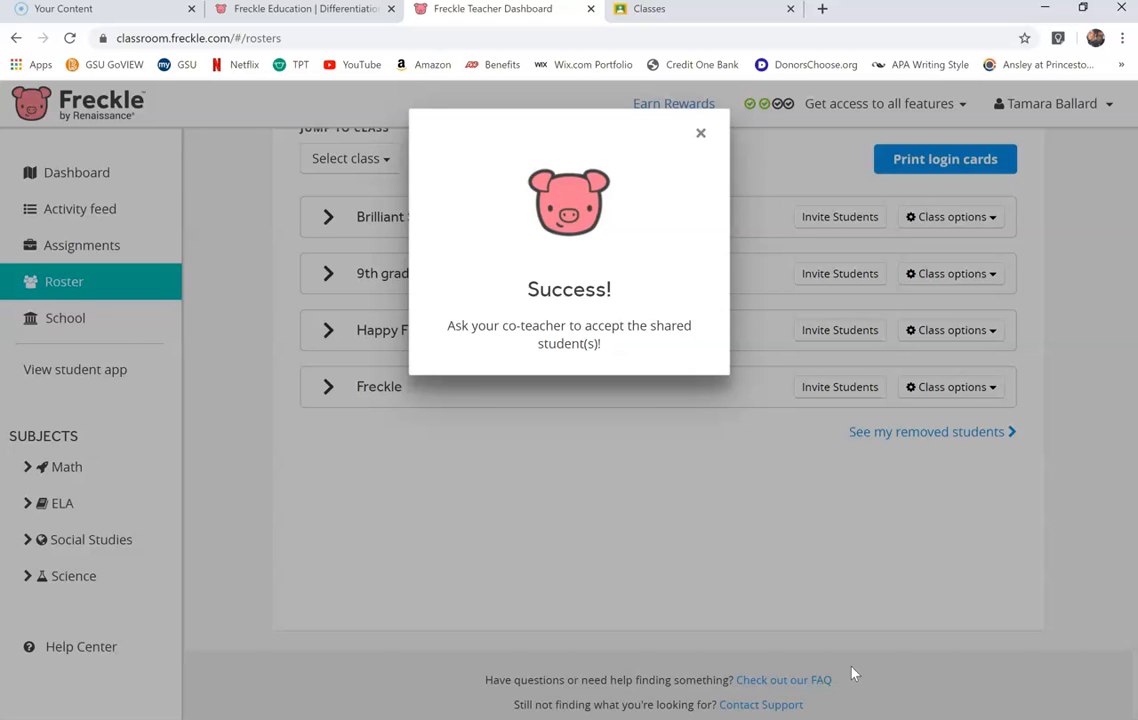
{"action": "left_click", "coordinate": [700, 136]}
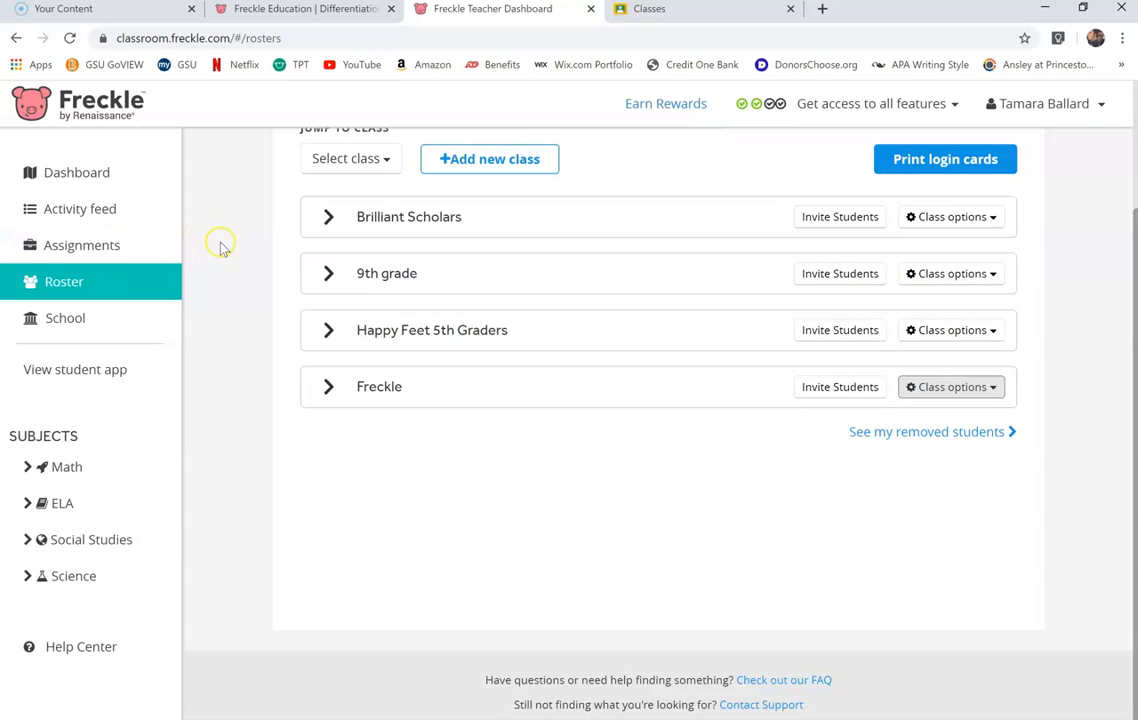
- Open the assignments of the Freckle class and switch from Math to the ELA assignments
{"action": "left_click", "coordinate": [118, 249]}
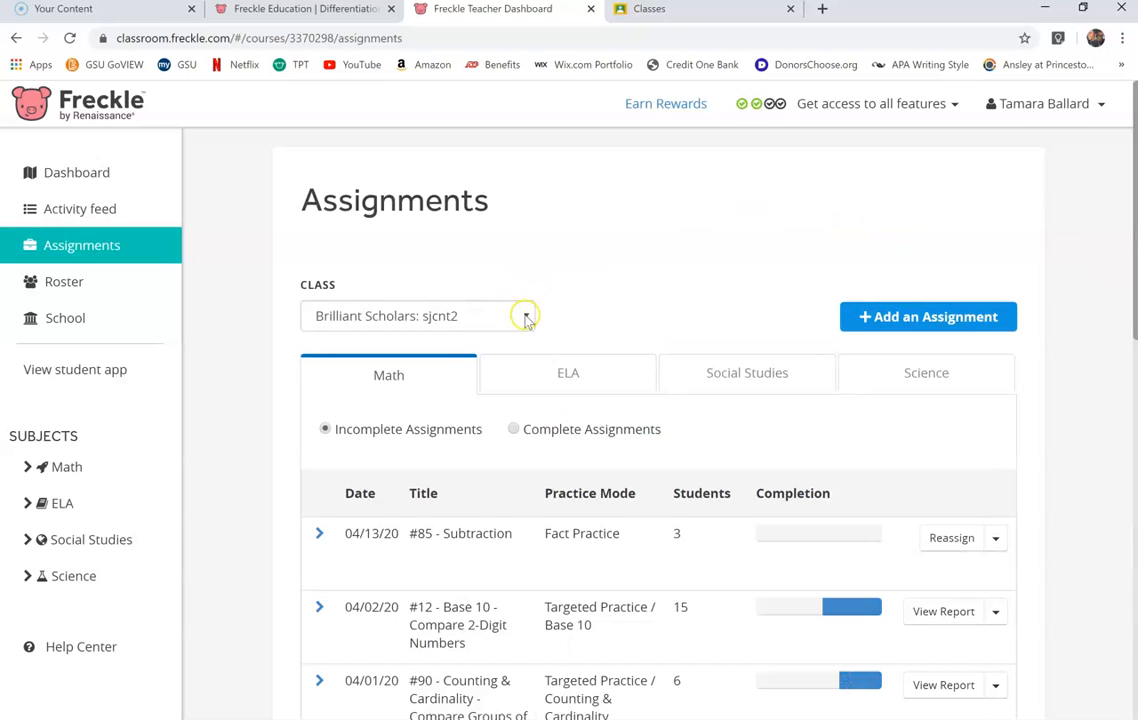
{"action": "left_click", "coordinate": [527, 317]}
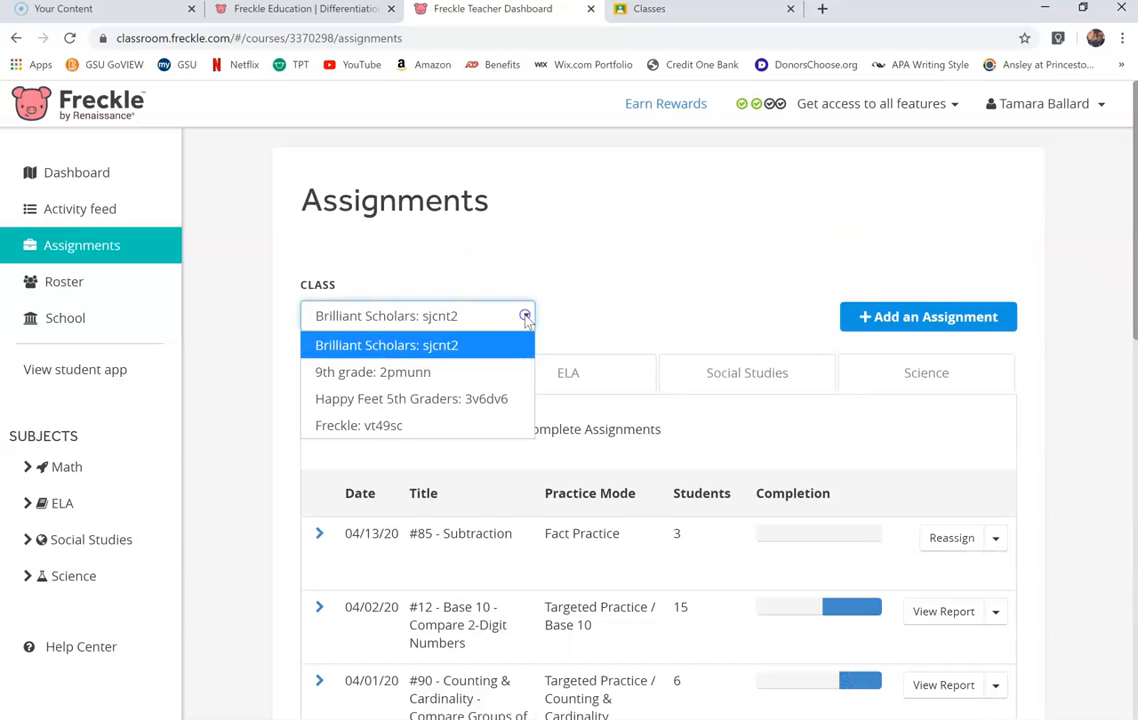
{"action": "left_click", "coordinate": [420, 427]}
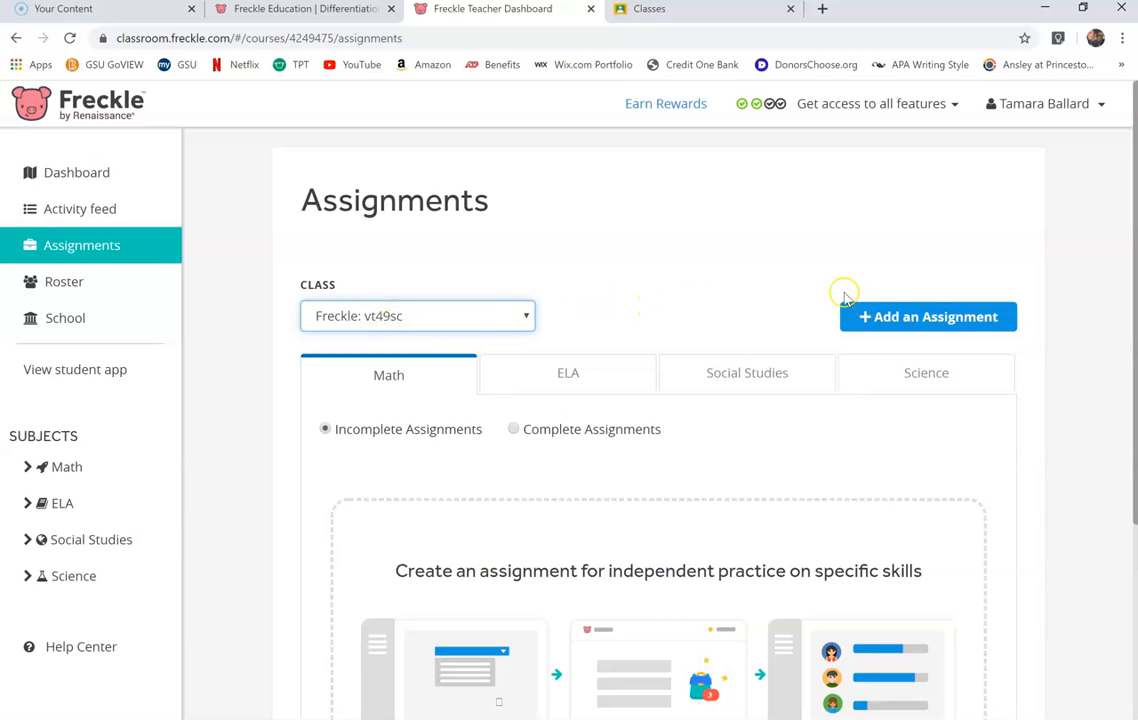
{"action": "left_click", "coordinate": [585, 376]}
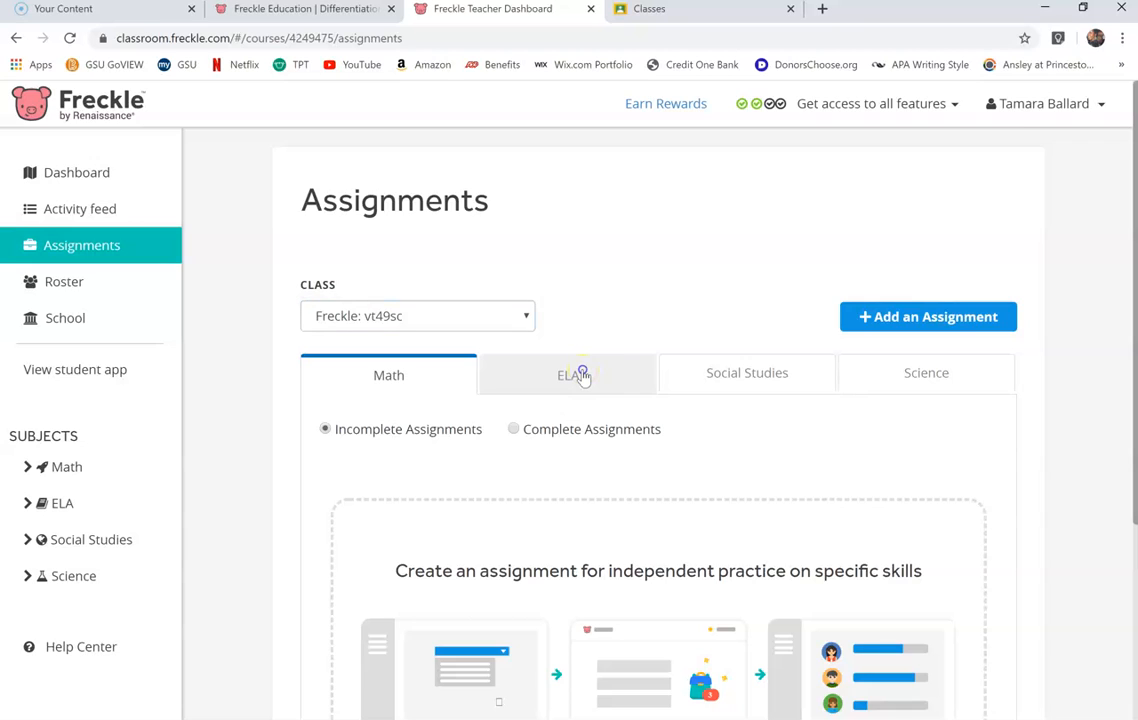
- Start adding a new ELA assignment of the Articles & Stories type
{"action": "left_click", "coordinate": [946, 320]}
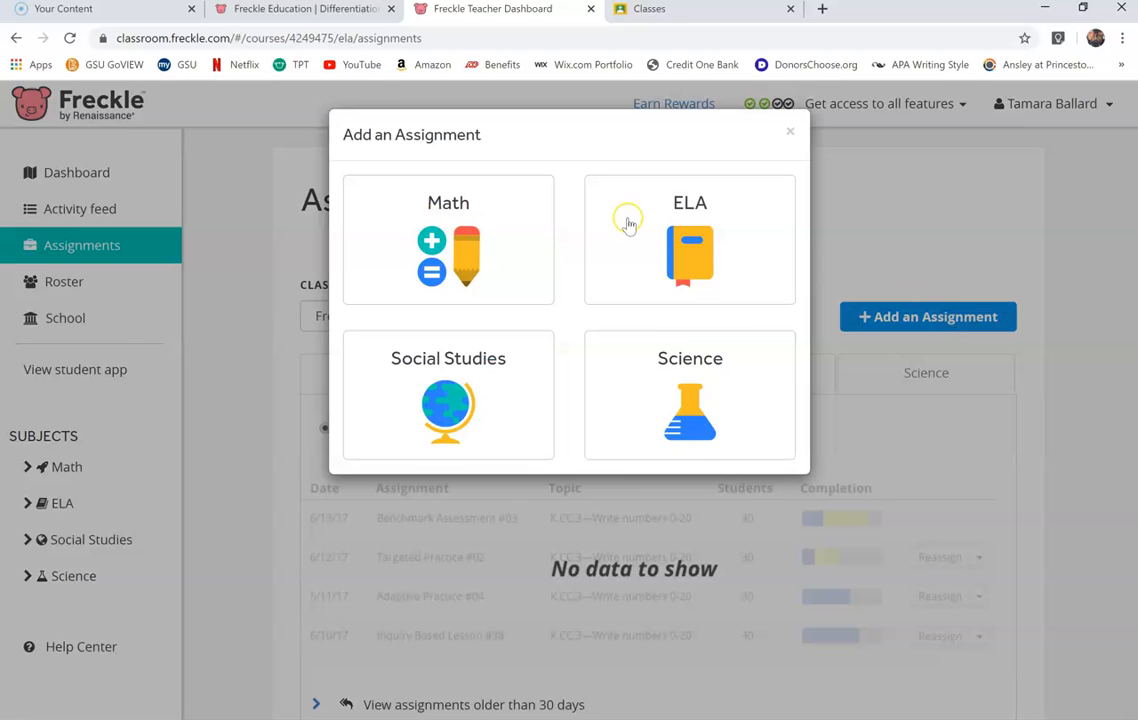
{"action": "left_click", "coordinate": [703, 250]}
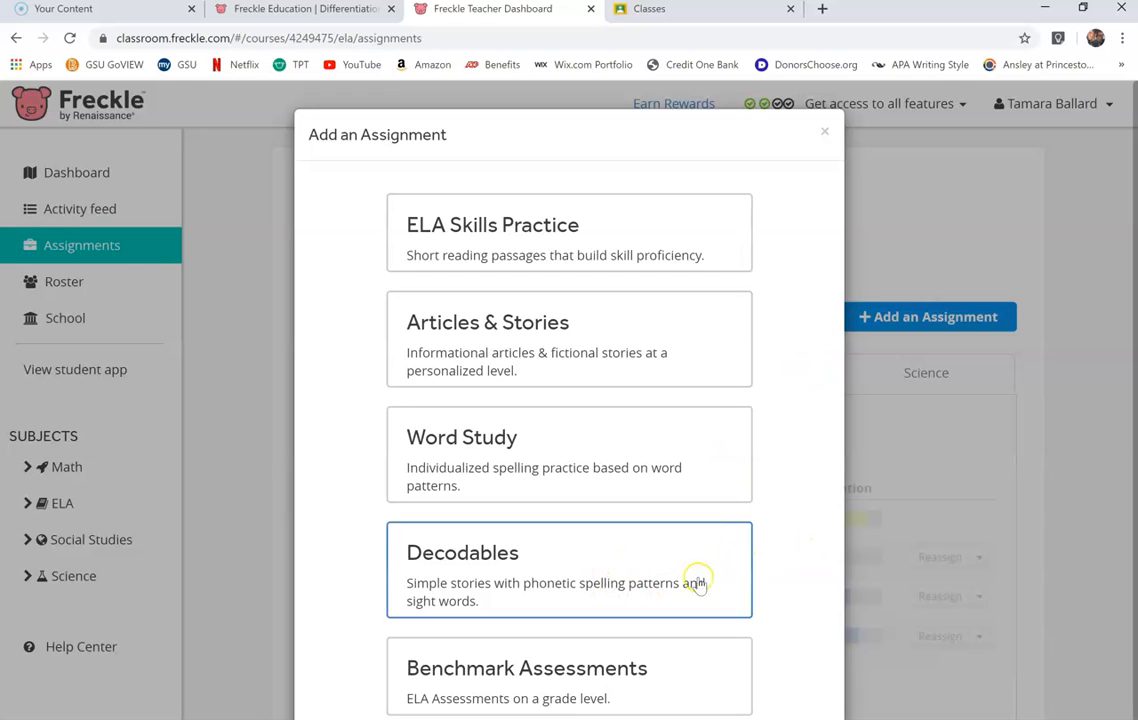
{"action": "left_click", "coordinate": [616, 344]}
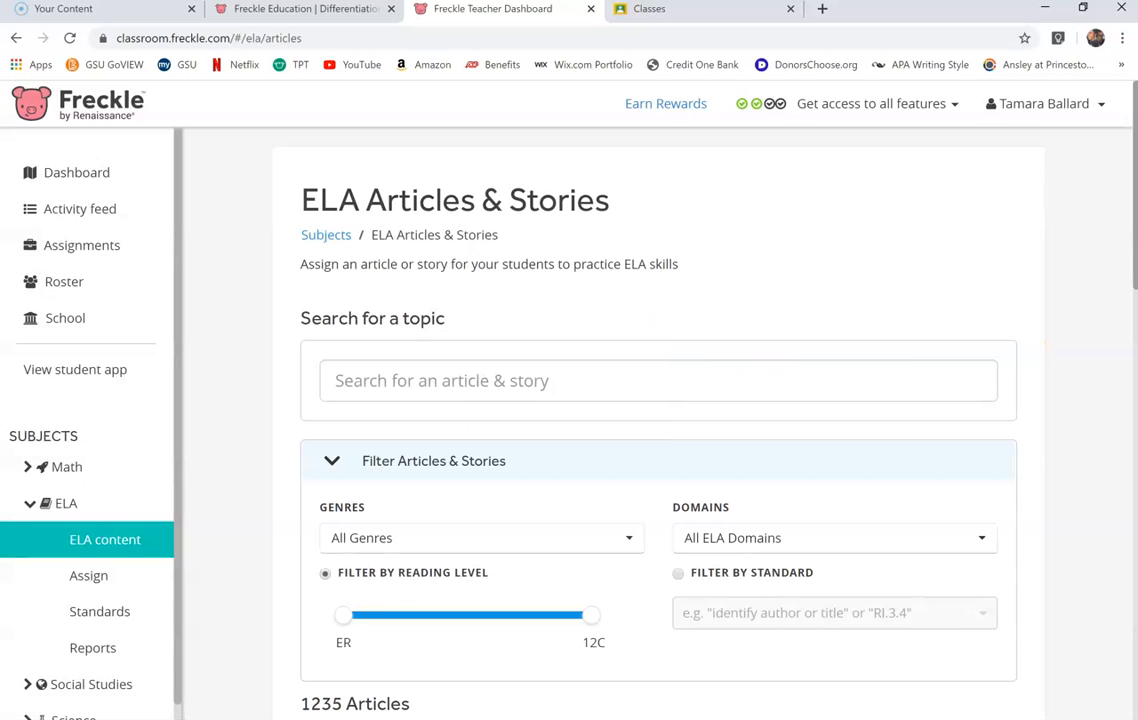
- Look over the ELA articles and narrow the reading level filter to the range from ER to 3A
{"action": "scroll", "coordinate": [1090, 341], "scroll_direction": "down", "scroll_amount": 8}
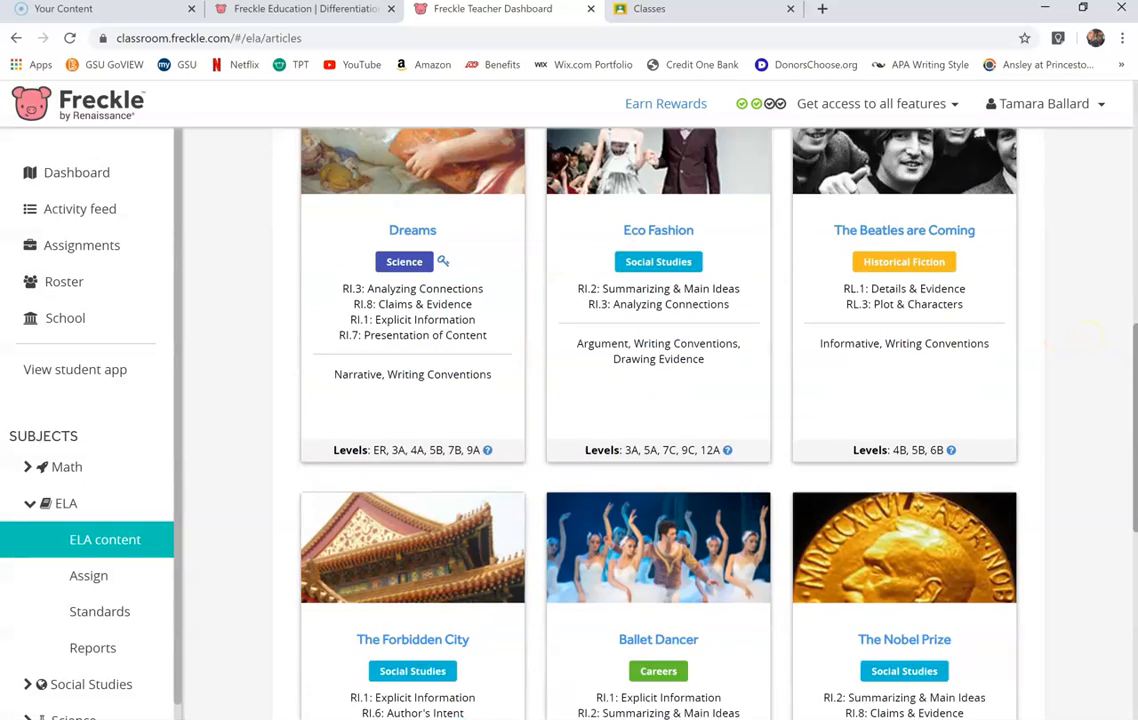
{"action": "scroll", "coordinate": [1075, 335], "scroll_direction": "up", "scroll_amount": 4}
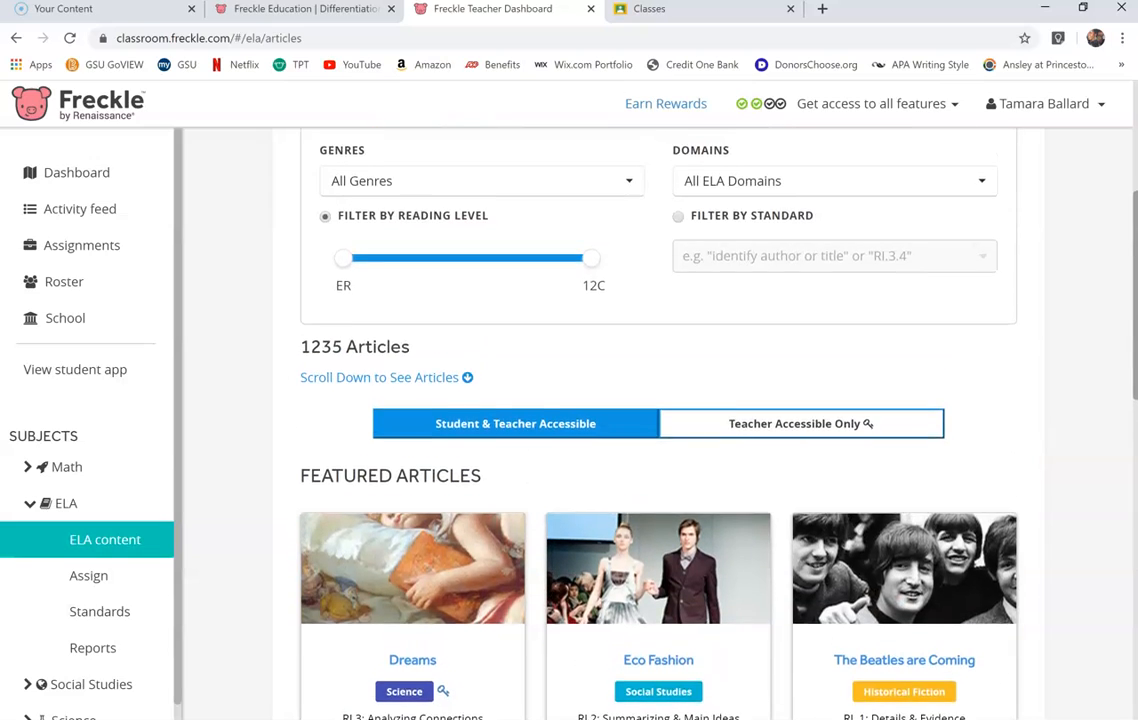
{"action": "scroll", "coordinate": [658, 420], "scroll_direction": "down", "scroll_amount": 10}
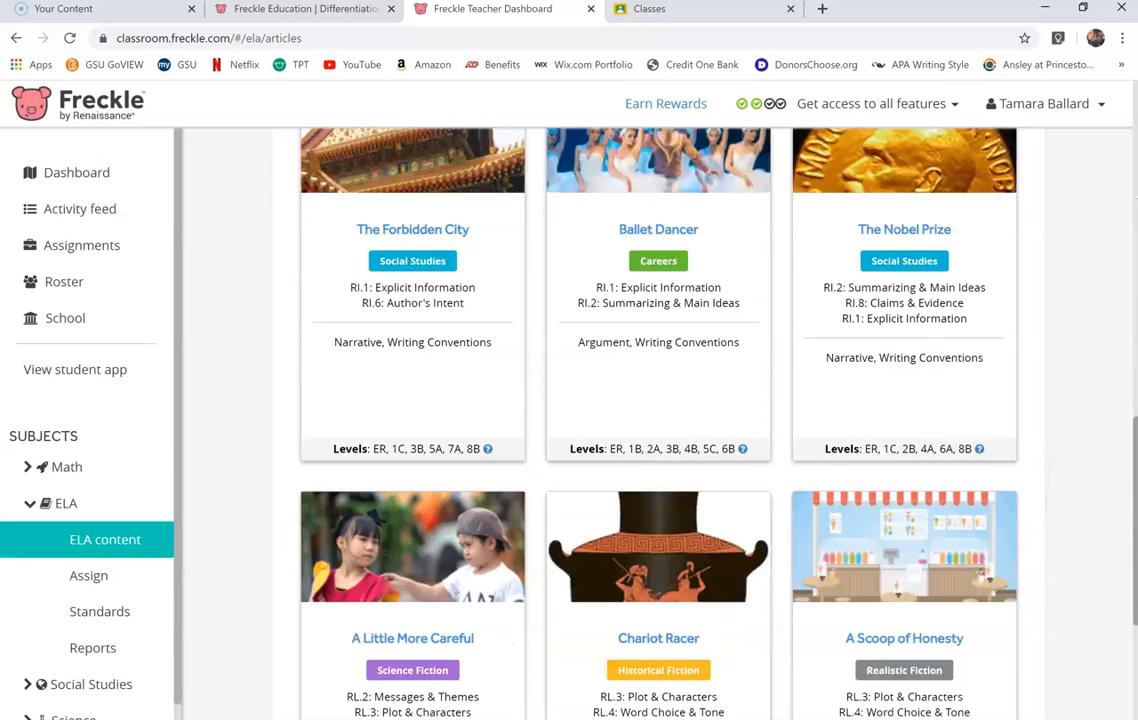
{"action": "scroll", "coordinate": [658, 420], "scroll_direction": "down", "scroll_amount": 8}
{"action": "scroll", "coordinate": [658, 420], "scroll_direction": "up", "scroll_amount": 11}
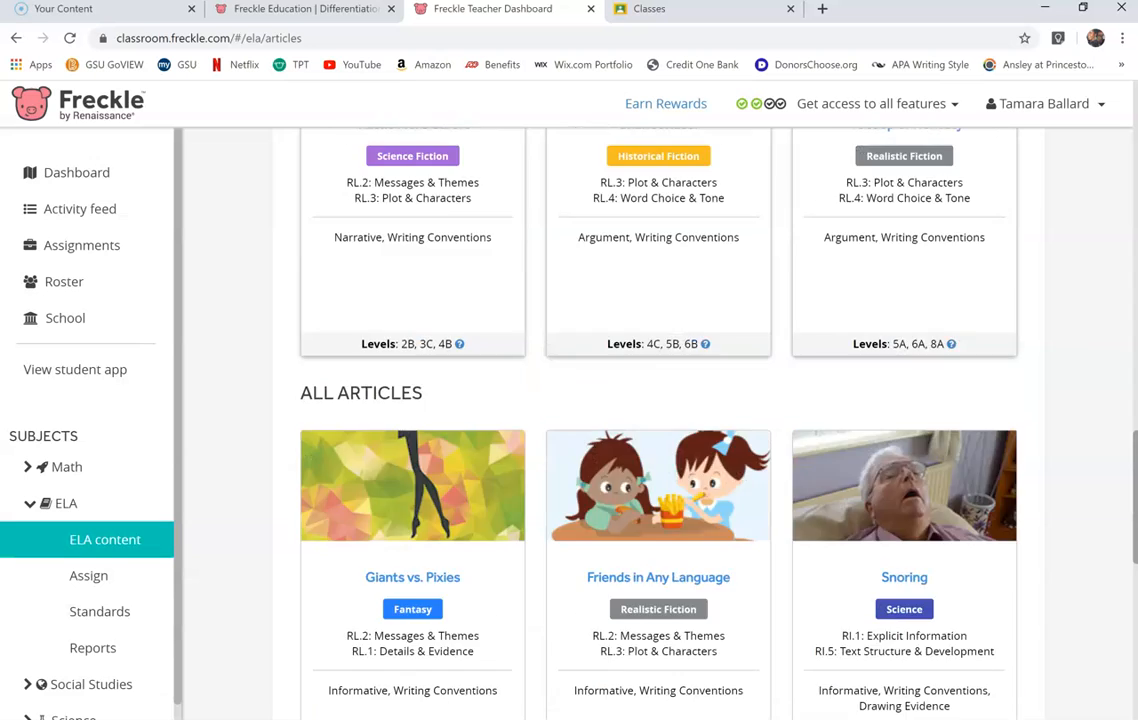
{"action": "scroll", "coordinate": [658, 420], "scroll_direction": "up", "scroll_amount": 10}
{"action": "scroll", "coordinate": [658, 420], "scroll_direction": "down", "scroll_amount": 2}
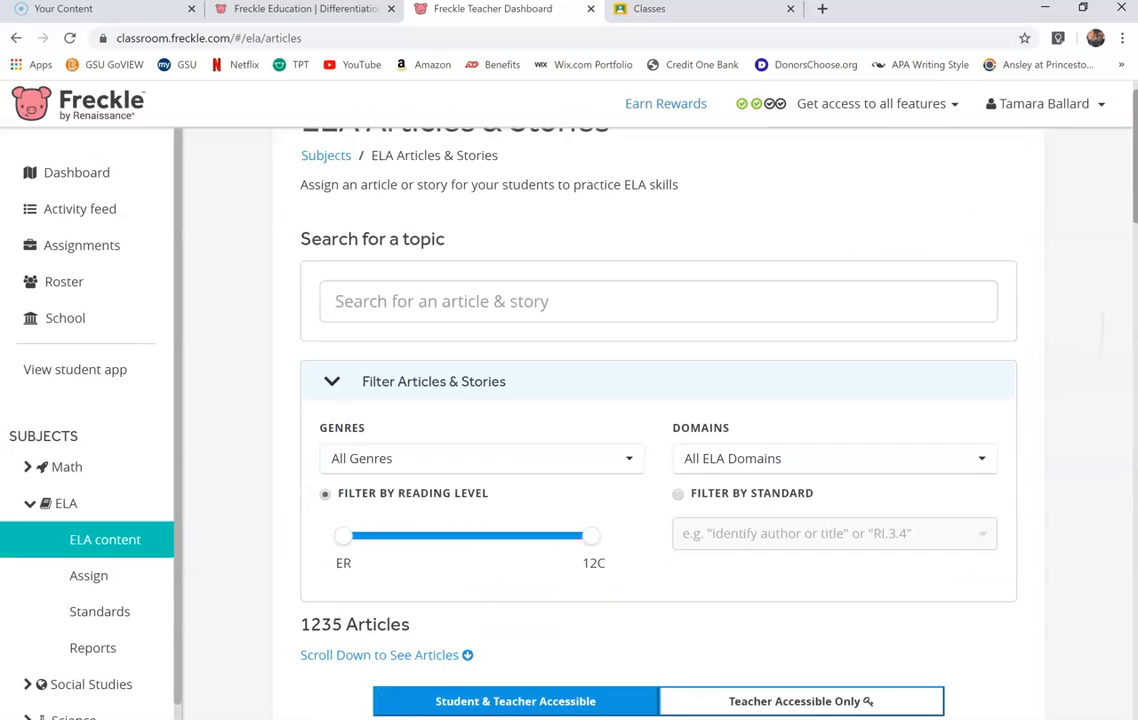
{"action": "scroll", "coordinate": [658, 420], "scroll_direction": "down", "scroll_amount": 1}
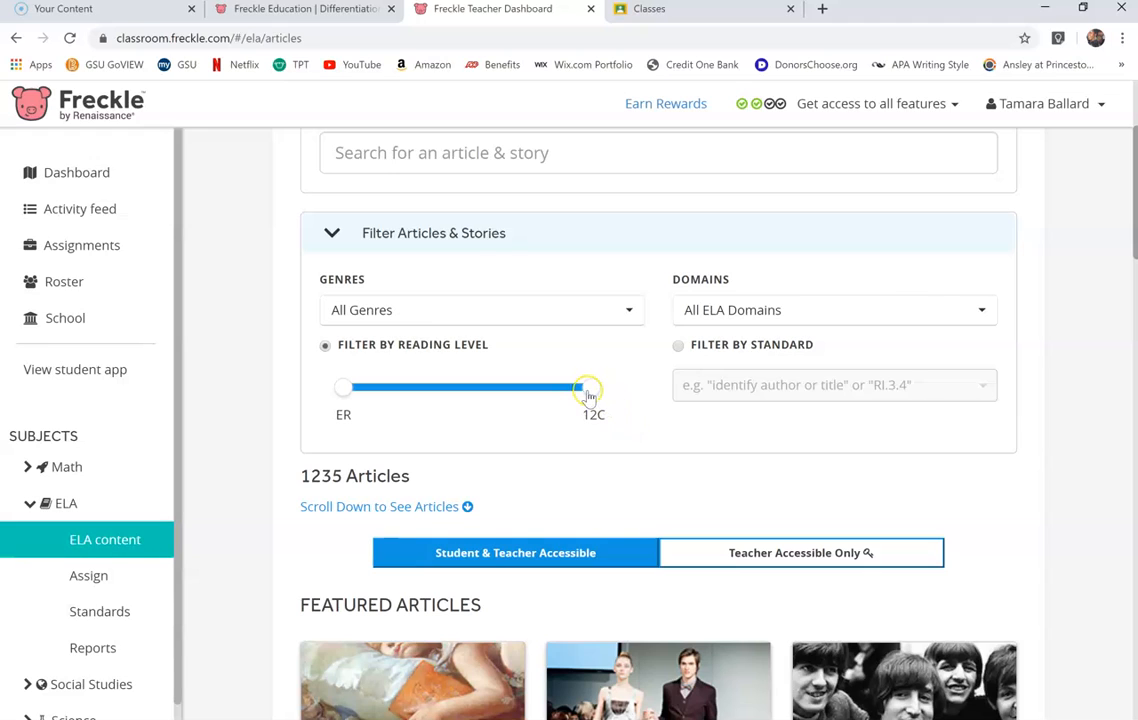
{"action": "left_click_drag", "start_coordinate": [587, 392], "coordinate": [393, 390]}
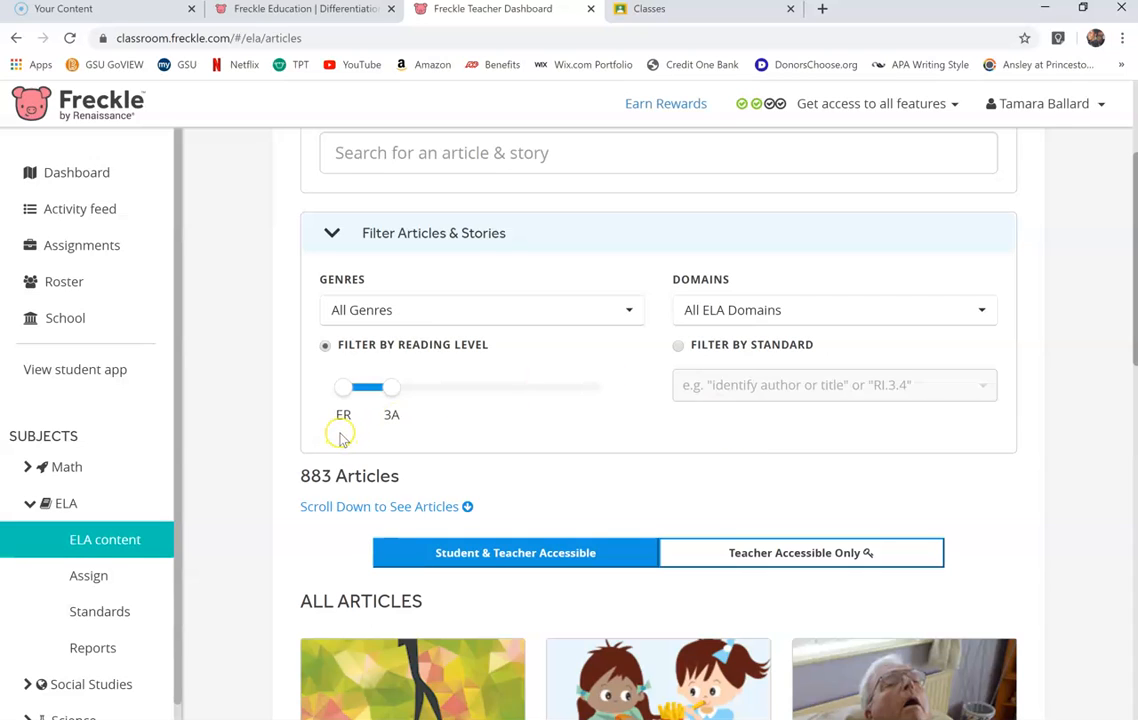
- Limit the ELA domains to only RL.1: Details & Evidence and RL.3: Plot & Characters
{"action": "left_click", "coordinate": [873, 318]}
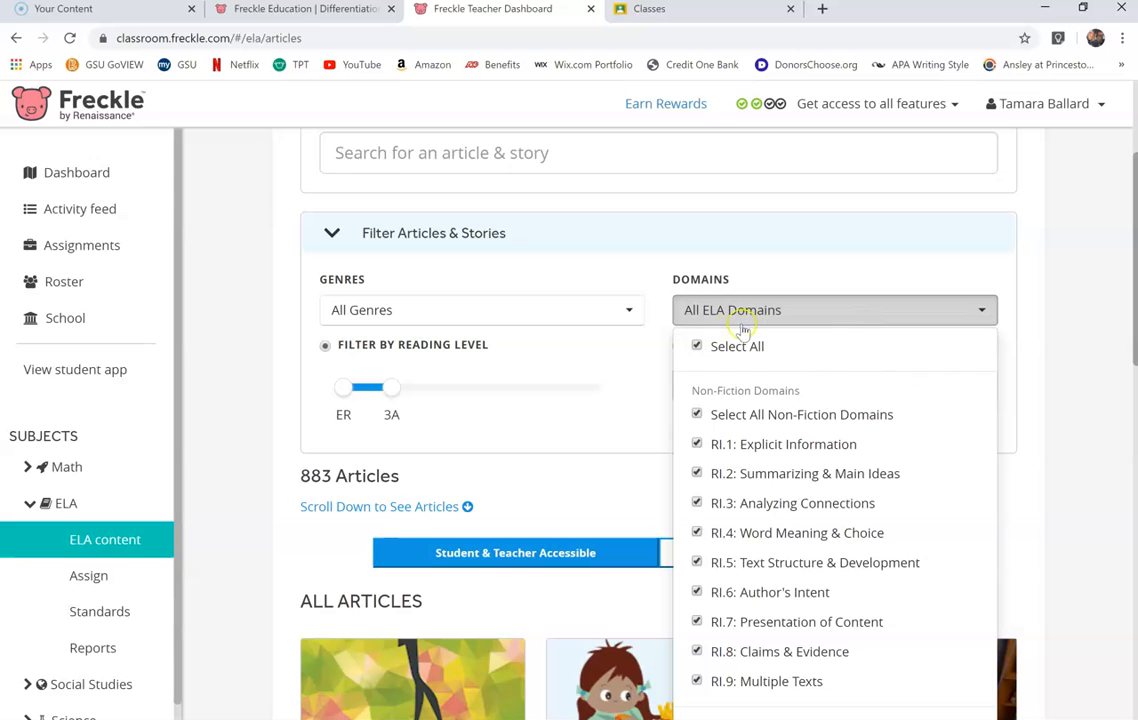
{"action": "left_click", "coordinate": [698, 348]}
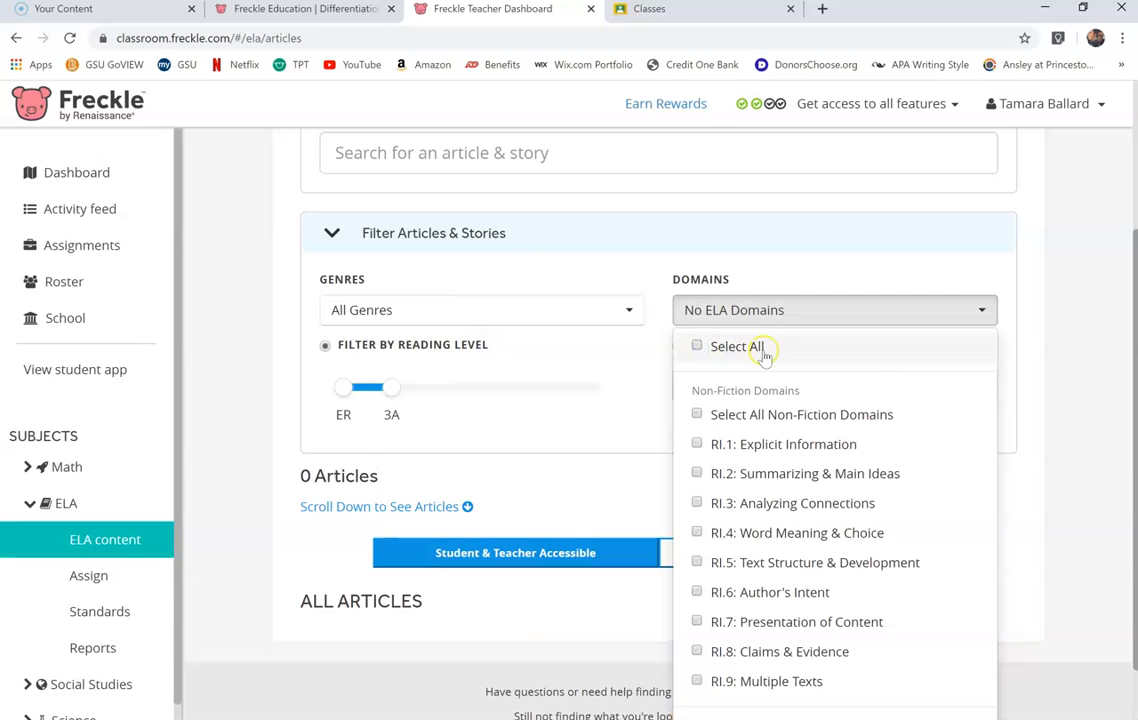
{"action": "scroll", "coordinate": [1043, 490], "scroll_direction": "down", "scroll_amount": 2}
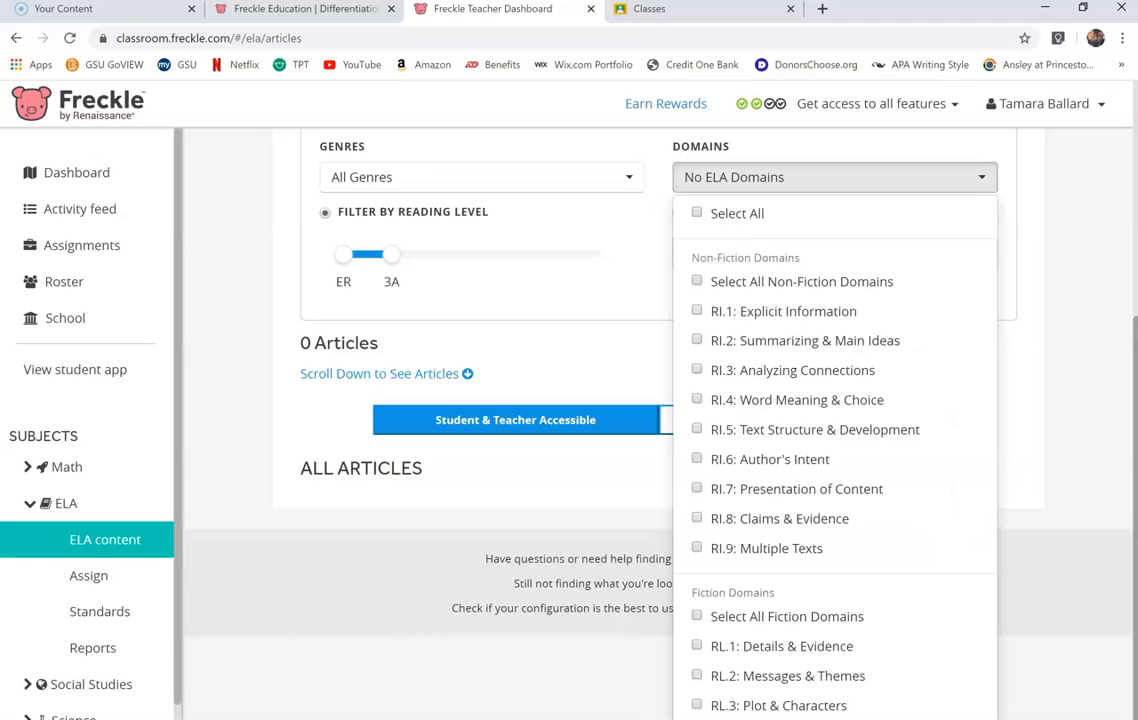
{"action": "left_click", "coordinate": [699, 647]}
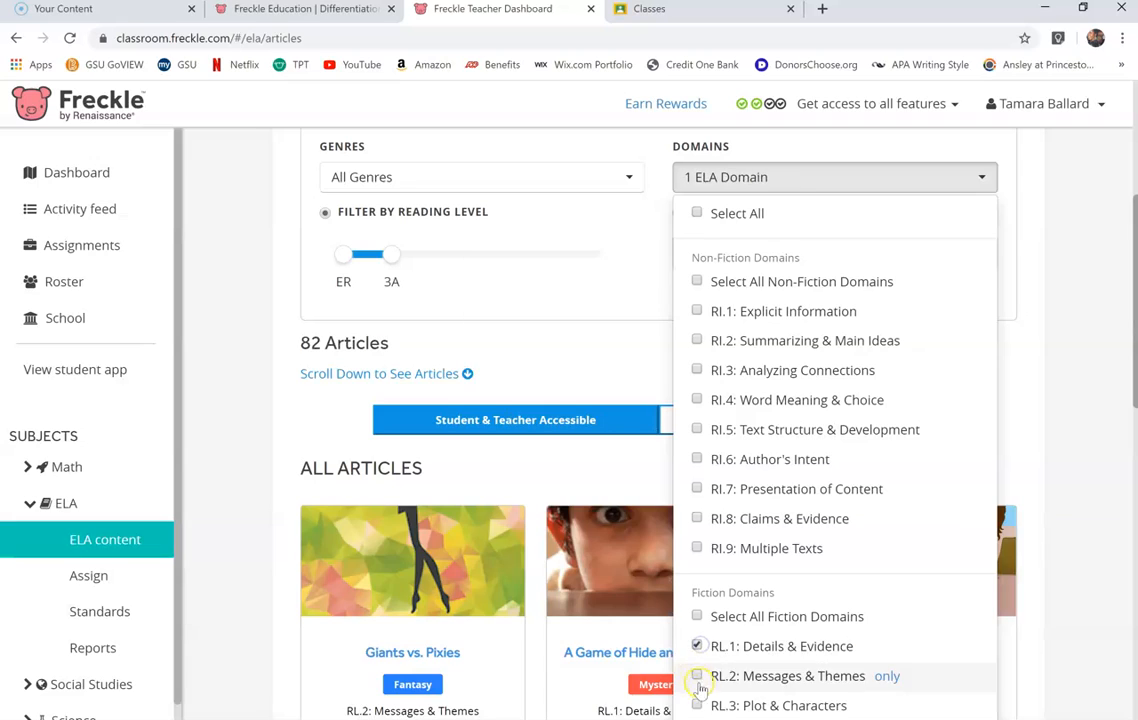
{"action": "left_click", "coordinate": [698, 706]}
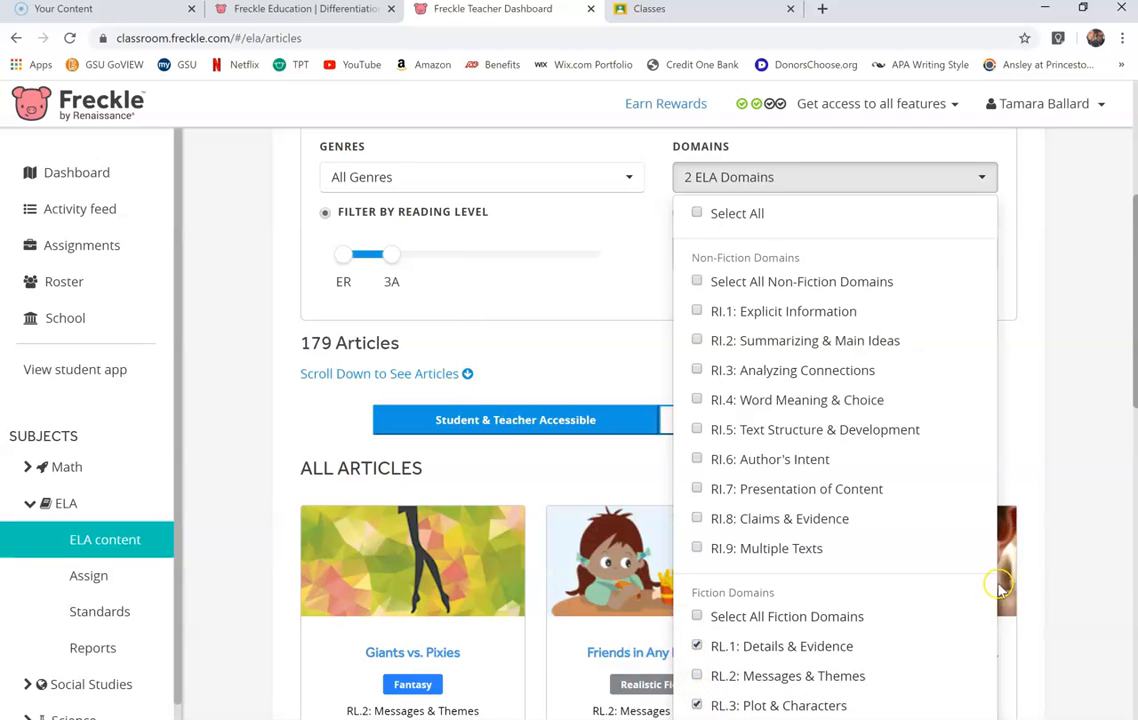
{"action": "left_click", "coordinate": [1117, 511]}
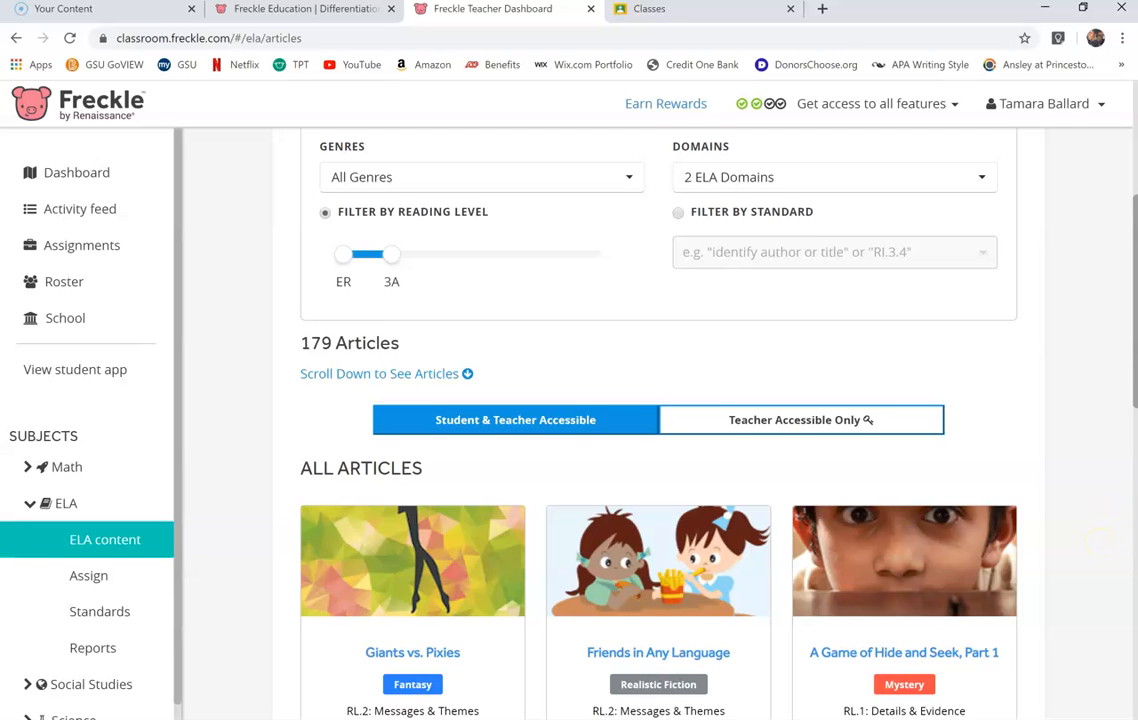
- Browse the filtered articles and examine their genres, skills and available reading levels
{"action": "scroll", "coordinate": [1100, 540], "scroll_direction": "down", "scroll_amount": 2}
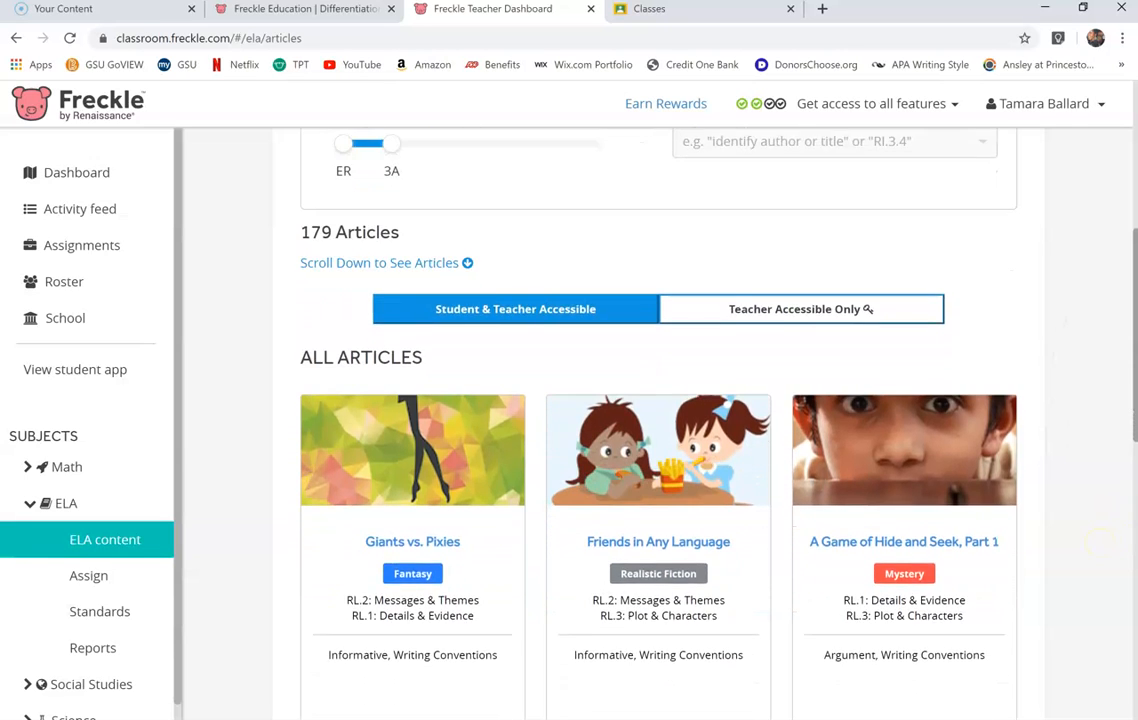
{"action": "scroll", "coordinate": [1100, 540], "scroll_direction": "down", "scroll_amount": 3}
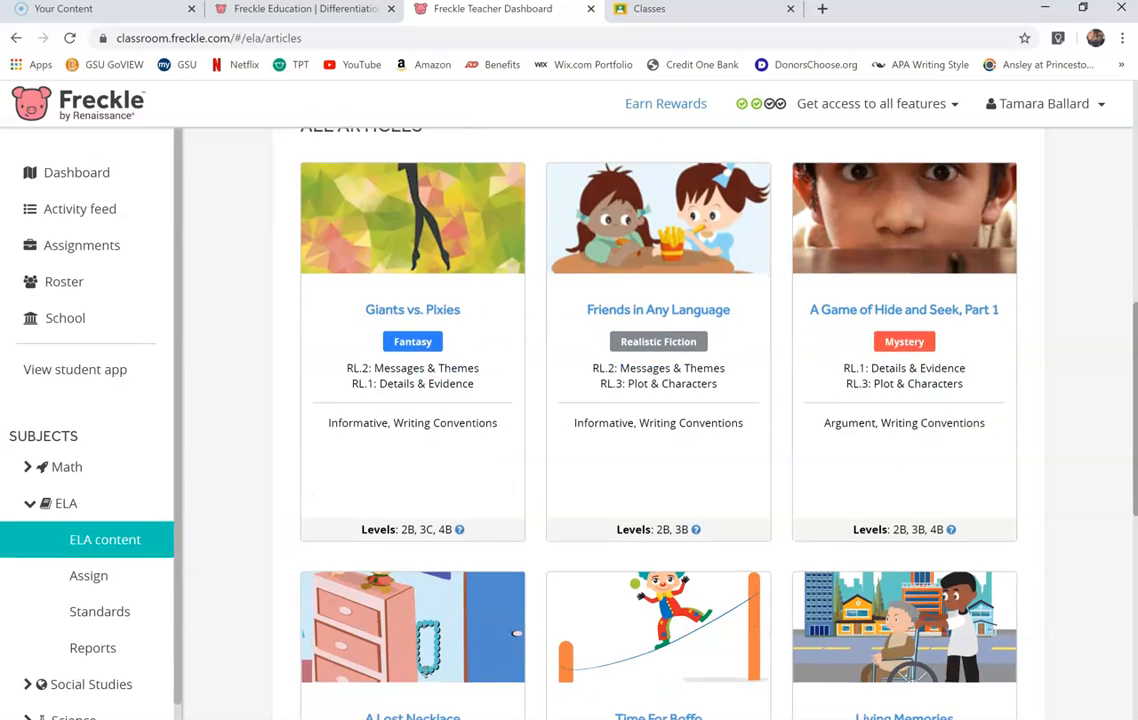
{"action": "scroll", "coordinate": [639, 400], "scroll_direction": "down", "scroll_amount": 3}
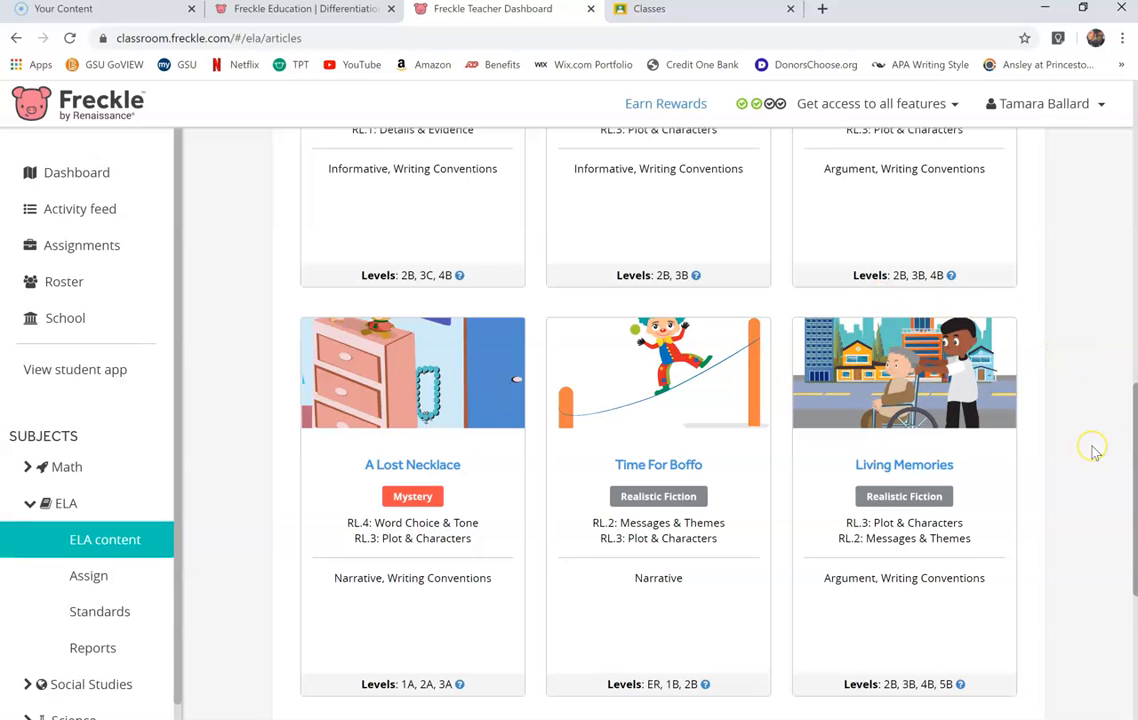
{"action": "scroll", "coordinate": [1095, 452], "scroll_direction": "down", "scroll_amount": 3}
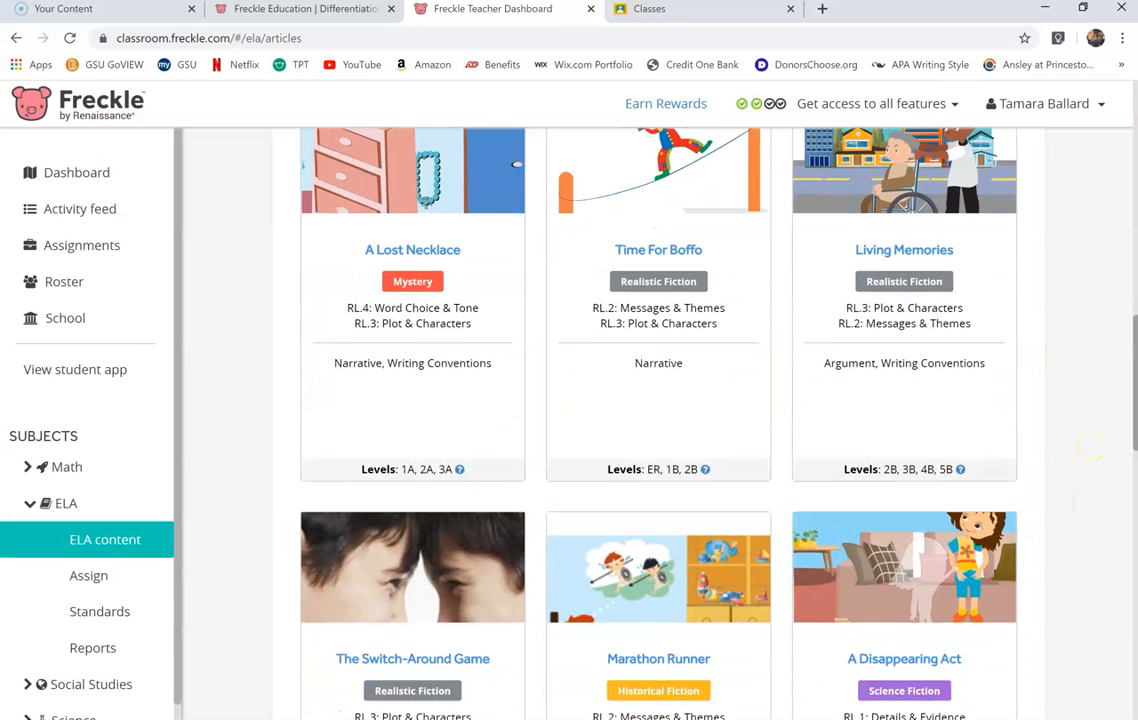
{"action": "scroll", "coordinate": [1092, 448], "scroll_direction": "down", "scroll_amount": 2}
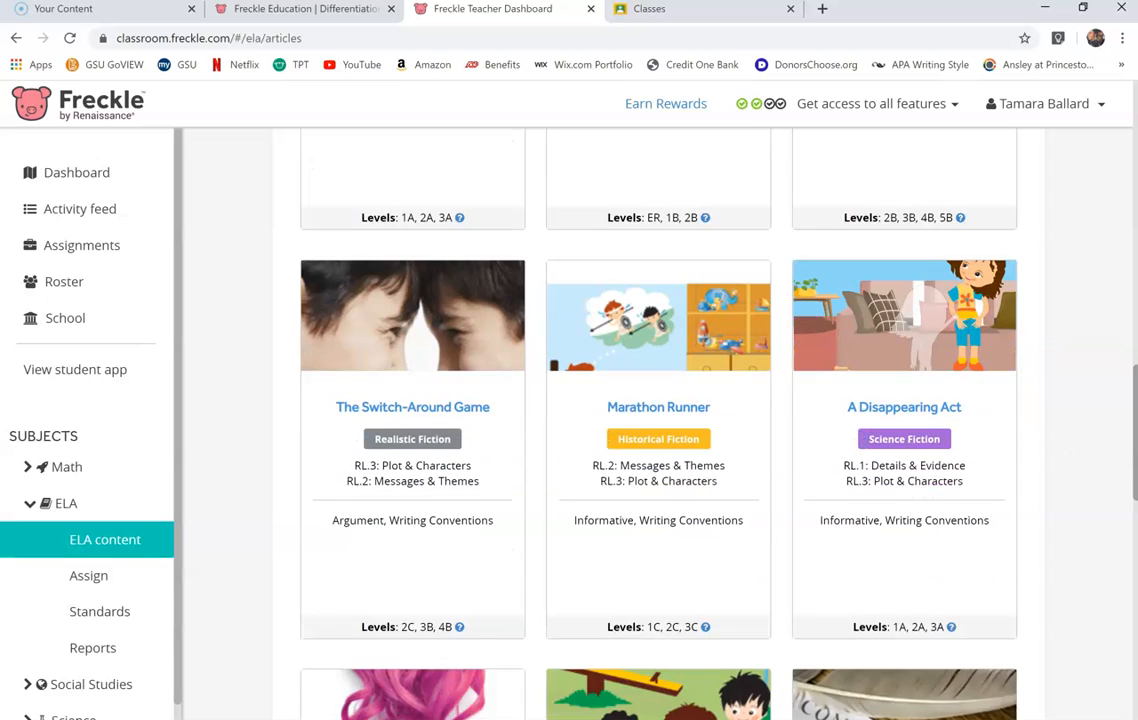
{"action": "scroll", "coordinate": [1092, 448], "scroll_direction": "down", "scroll_amount": 1}
{"action": "scroll", "coordinate": [1092, 448], "scroll_direction": "down", "scroll_amount": 2}
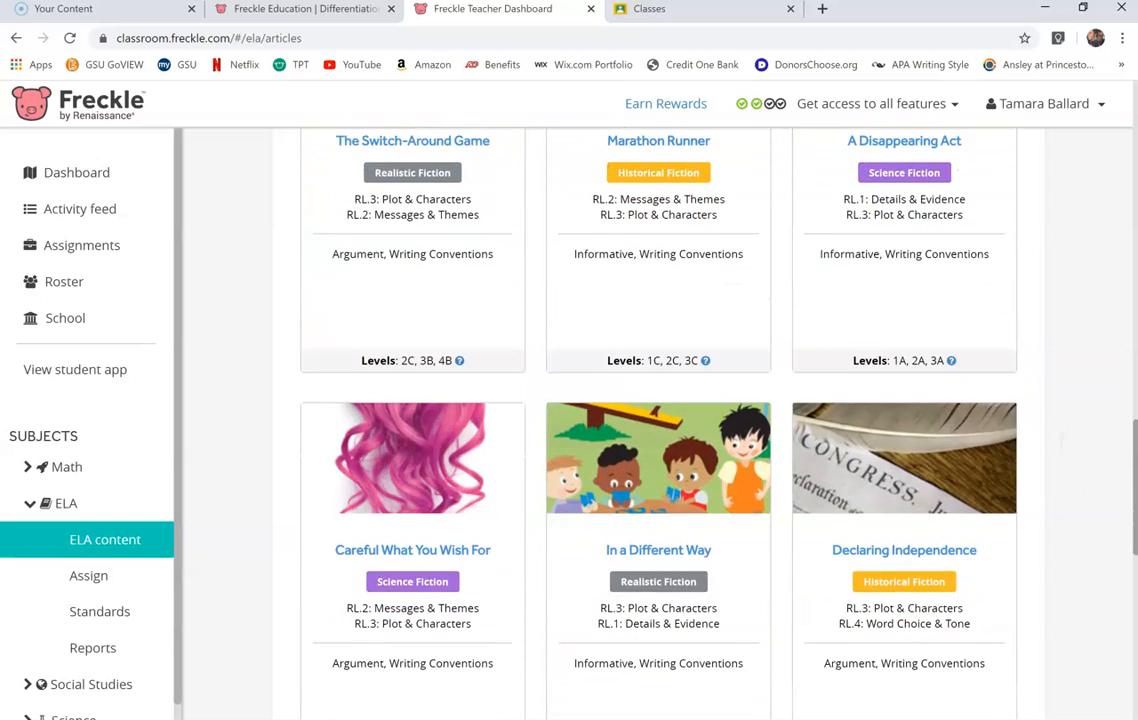
{"action": "scroll", "coordinate": [658, 420], "scroll_direction": "down", "scroll_amount": 2}
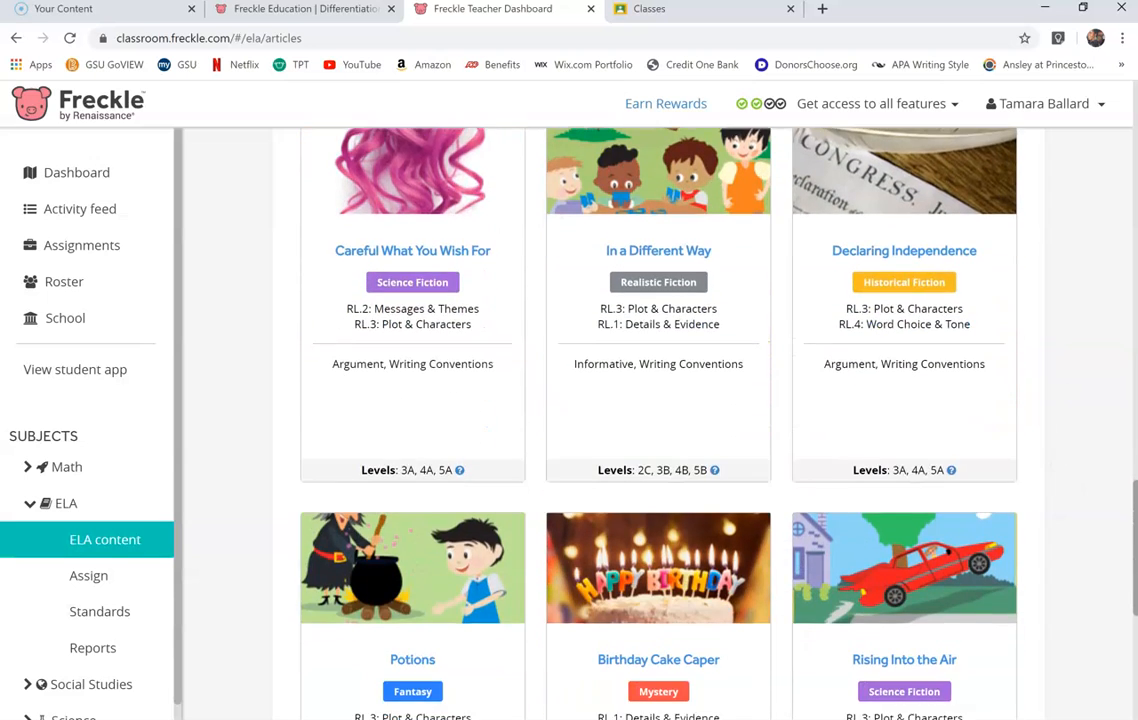
{"action": "scroll", "coordinate": [658, 420], "scroll_direction": "down", "scroll_amount": 3}
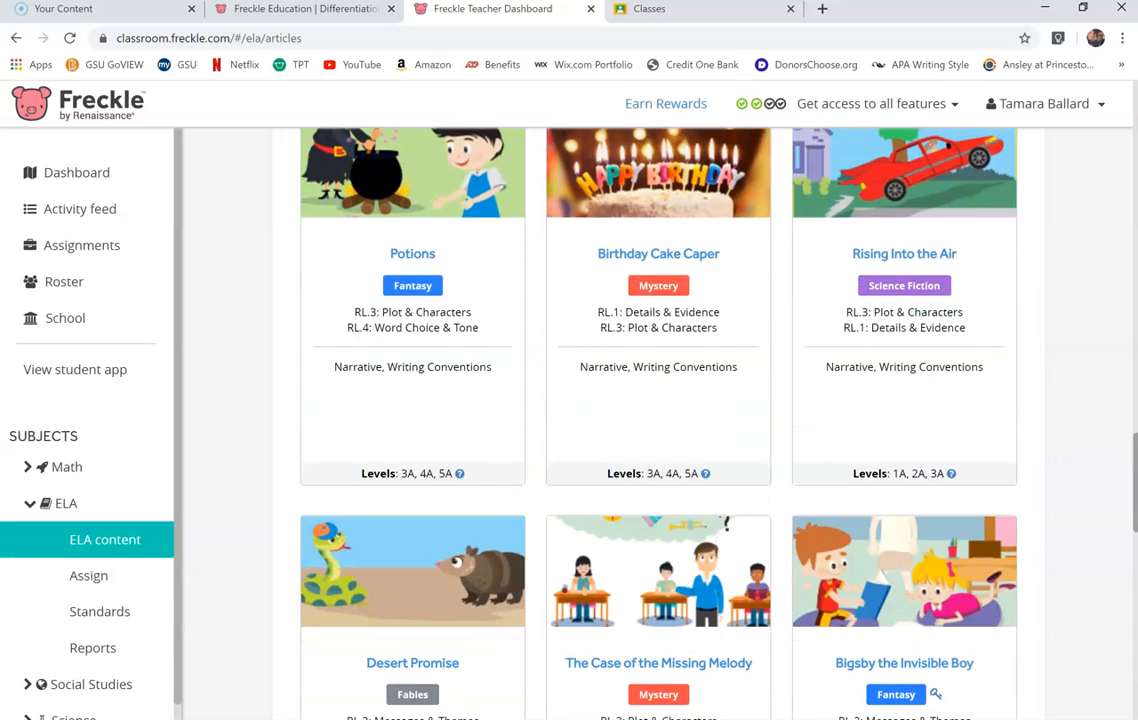
{"action": "scroll", "coordinate": [658, 420], "scroll_direction": "down", "scroll_amount": 3}
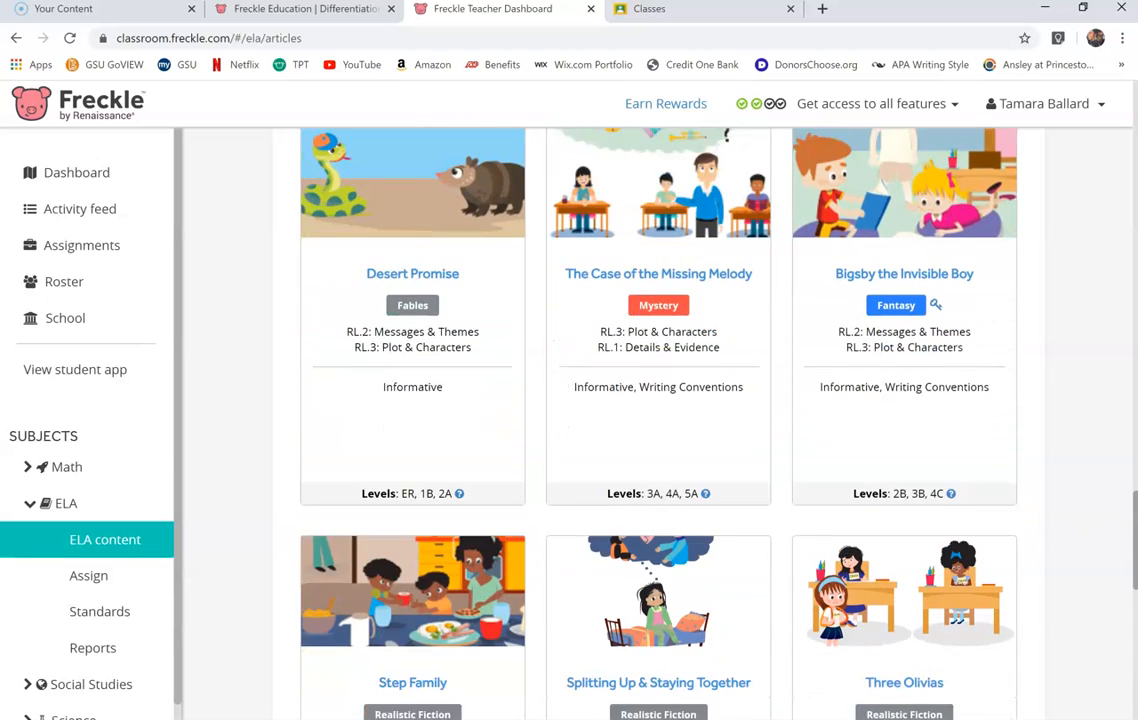
{"action": "scroll", "coordinate": [658, 420], "scroll_direction": "down", "scroll_amount": 1}
{"action": "scroll", "coordinate": [658, 420], "scroll_direction": "up", "scroll_amount": 1}
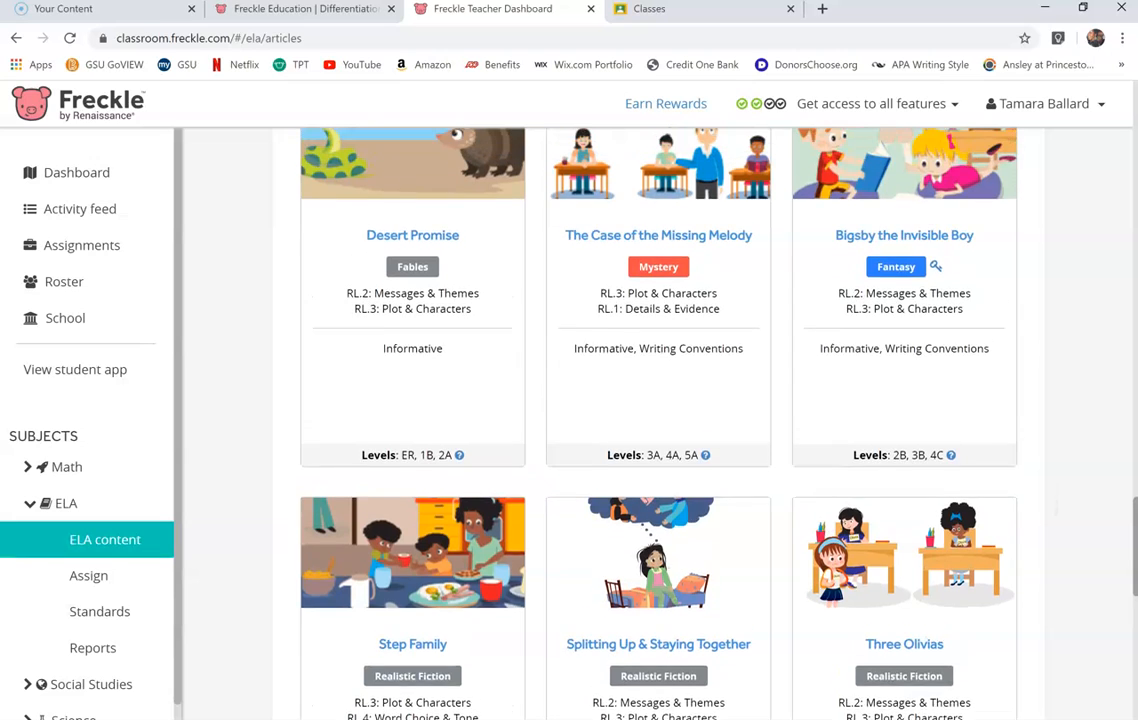
{"action": "scroll", "coordinate": [658, 420], "scroll_direction": "up", "scroll_amount": 1}
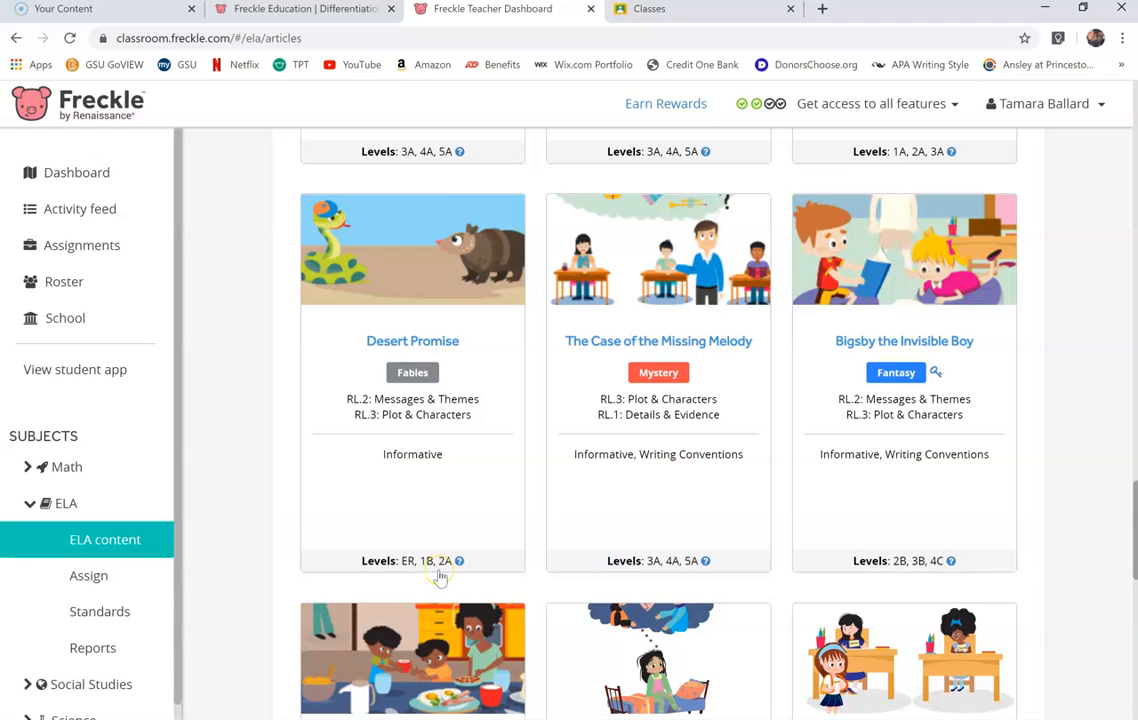
- Open the fable Desert Promise and look through its story text, writing prompt and reading questions
{"action": "left_click", "coordinate": [407, 372]}
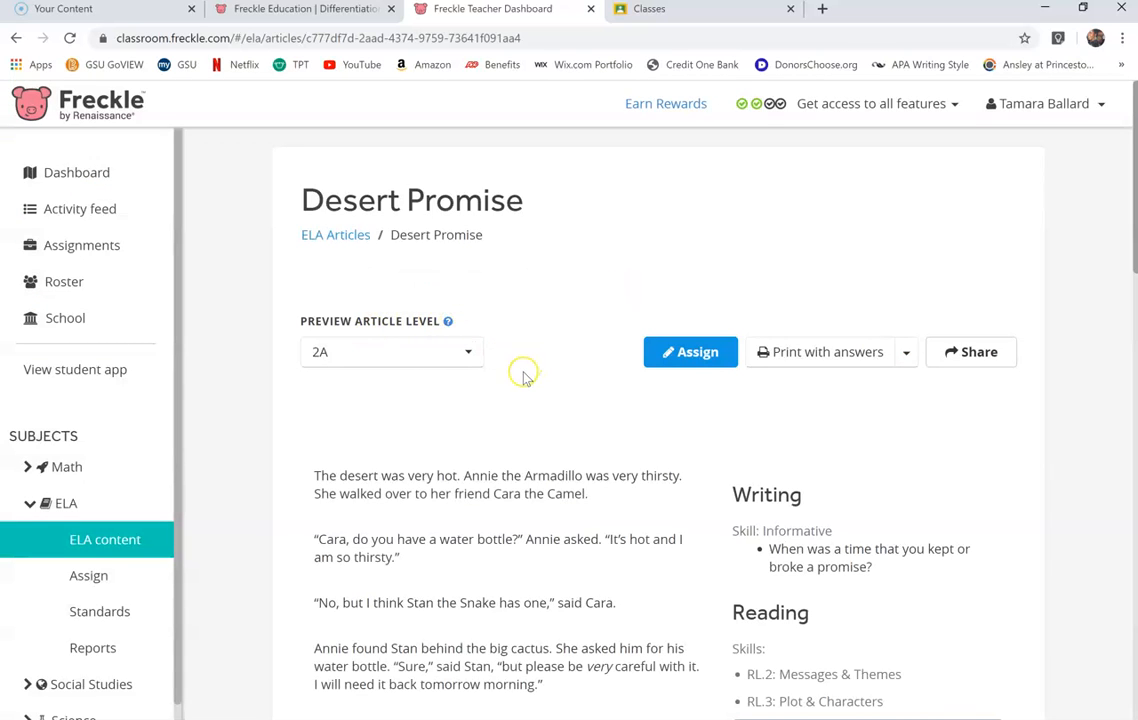
{"action": "scroll", "coordinate": [508, 468], "scroll_direction": "down", "scroll_amount": 7}
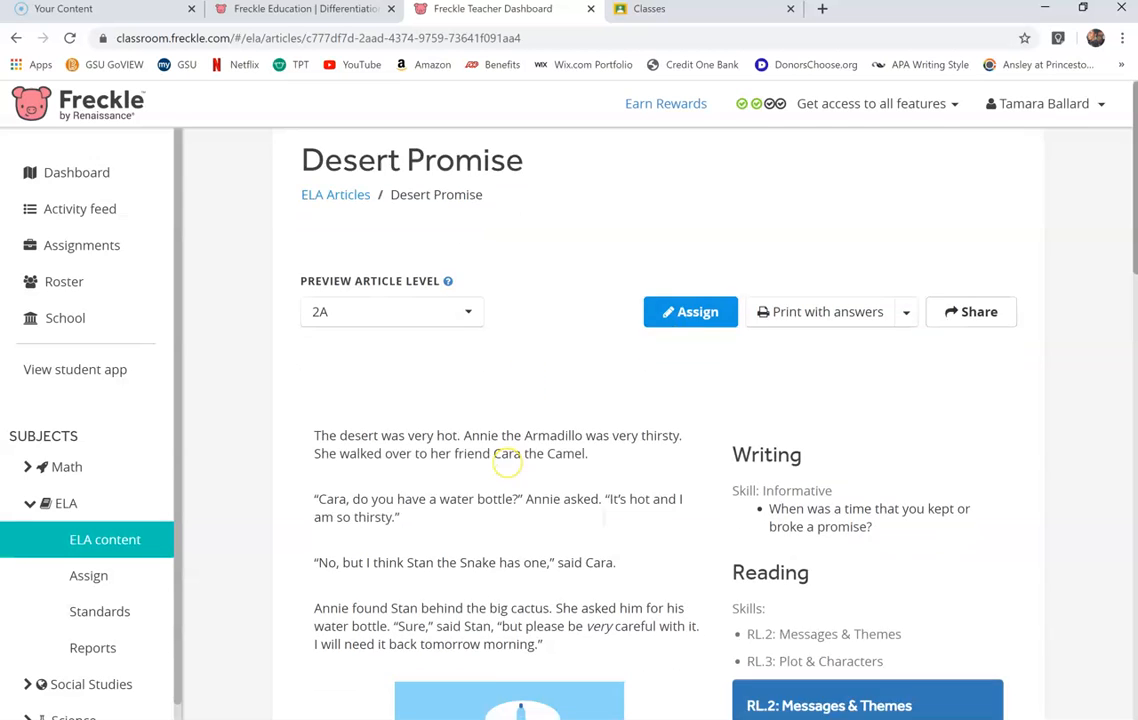
{"action": "scroll", "coordinate": [508, 468], "scroll_direction": "down", "scroll_amount": 2}
{"action": "scroll", "coordinate": [508, 468], "scroll_direction": "up", "scroll_amount": 5}
{"action": "scroll", "coordinate": [508, 468], "scroll_direction": "up", "scroll_amount": 3}
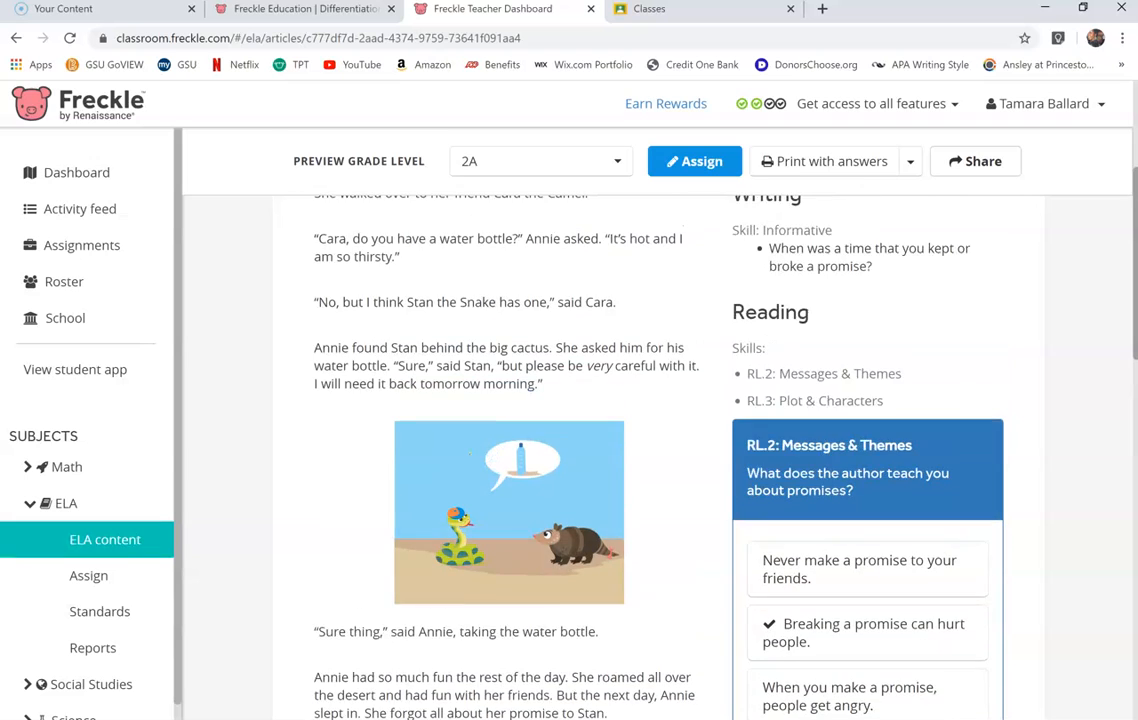
{"action": "scroll", "coordinate": [548, 490], "scroll_direction": "up", "scroll_amount": 1}
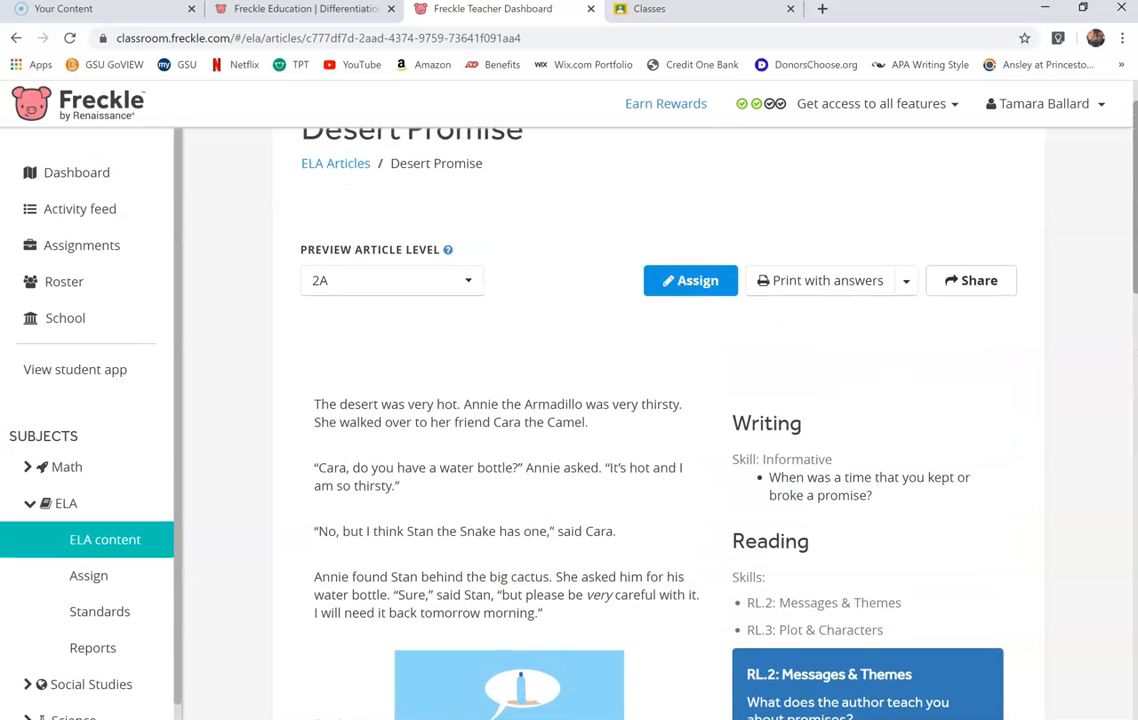
- Preview the Desert Promise article at level 1B and look over its pictures and questions
{"action": "left_click", "coordinate": [446, 282]}
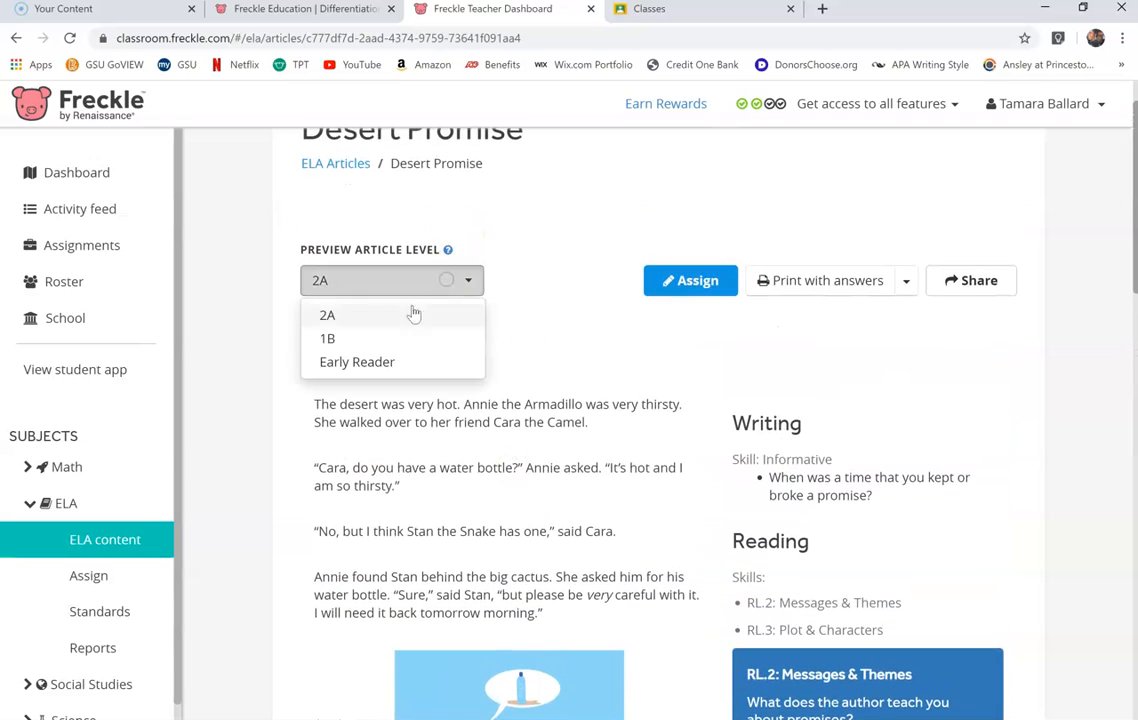
{"action": "left_click", "coordinate": [381, 345]}
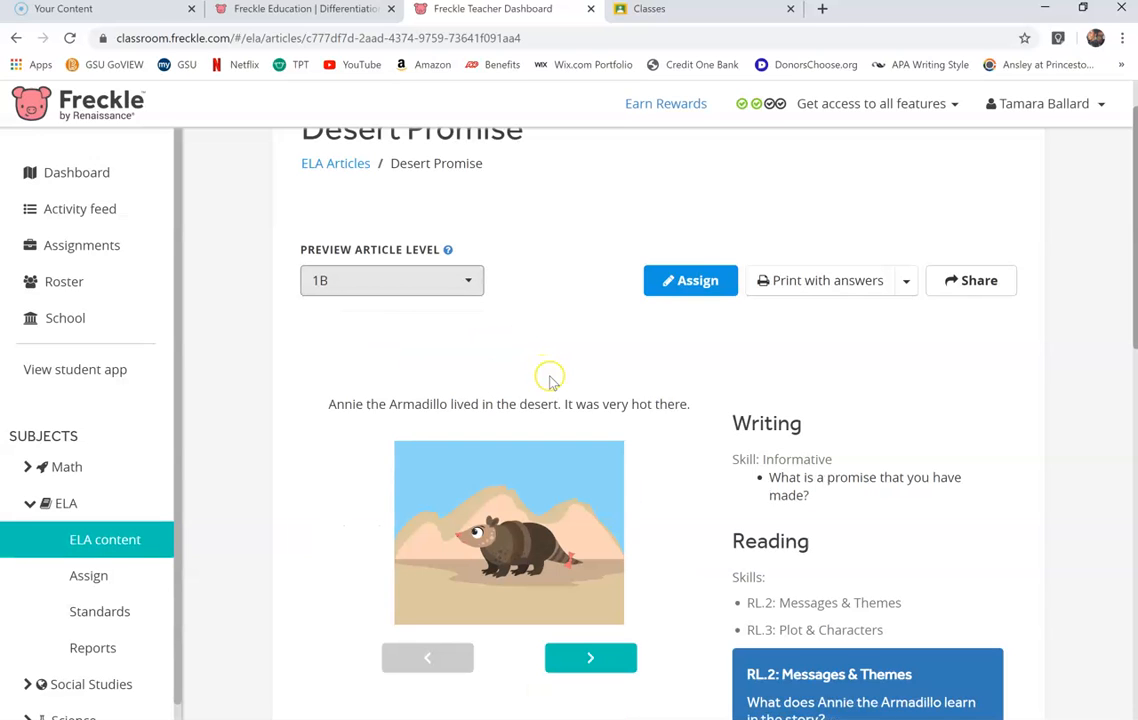
{"action": "scroll", "coordinate": [549, 378], "scroll_direction": "down", "scroll_amount": 3}
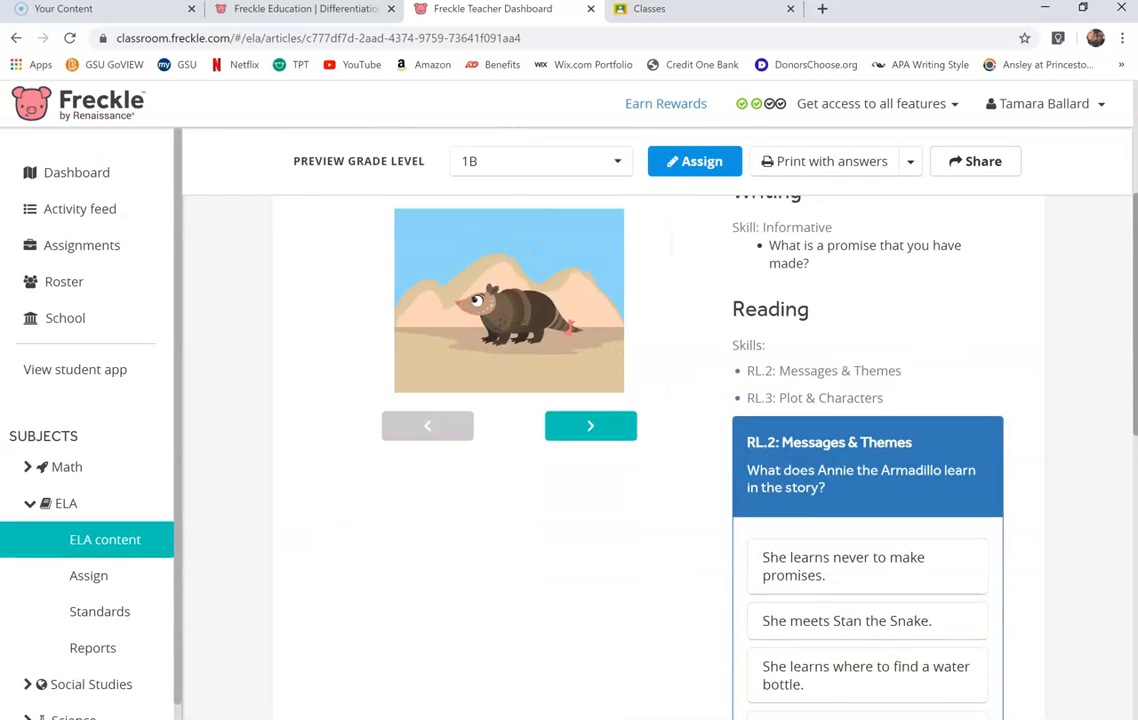
{"action": "scroll", "coordinate": [639, 378], "scroll_direction": "up", "scroll_amount": 1}
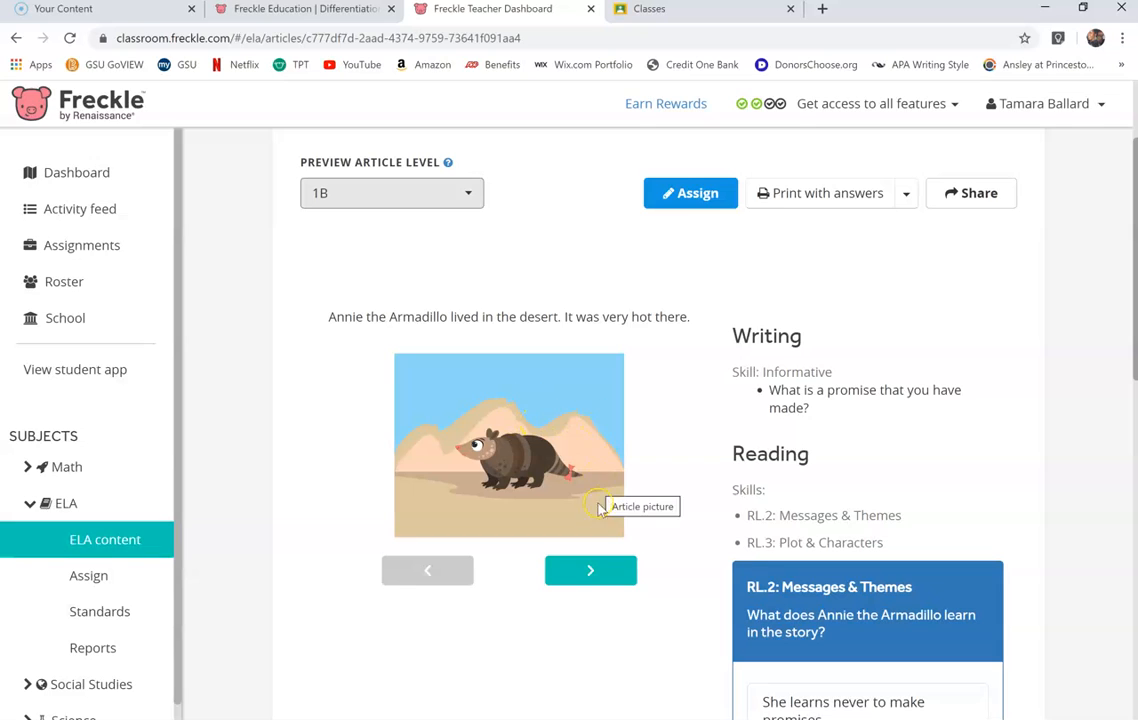
- Page through the illustrated level 1B version of Desert Promise to its last page
{"action": "left_click", "coordinate": [601, 576]}
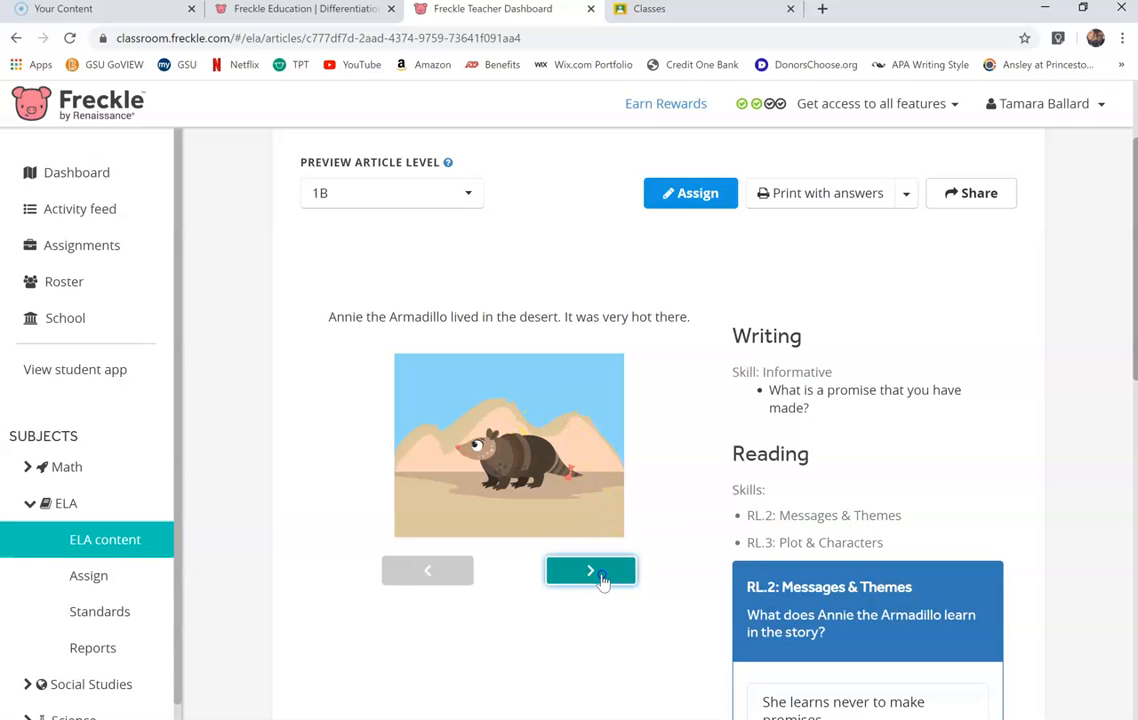
{"action": "left_click", "coordinate": [602, 578]}
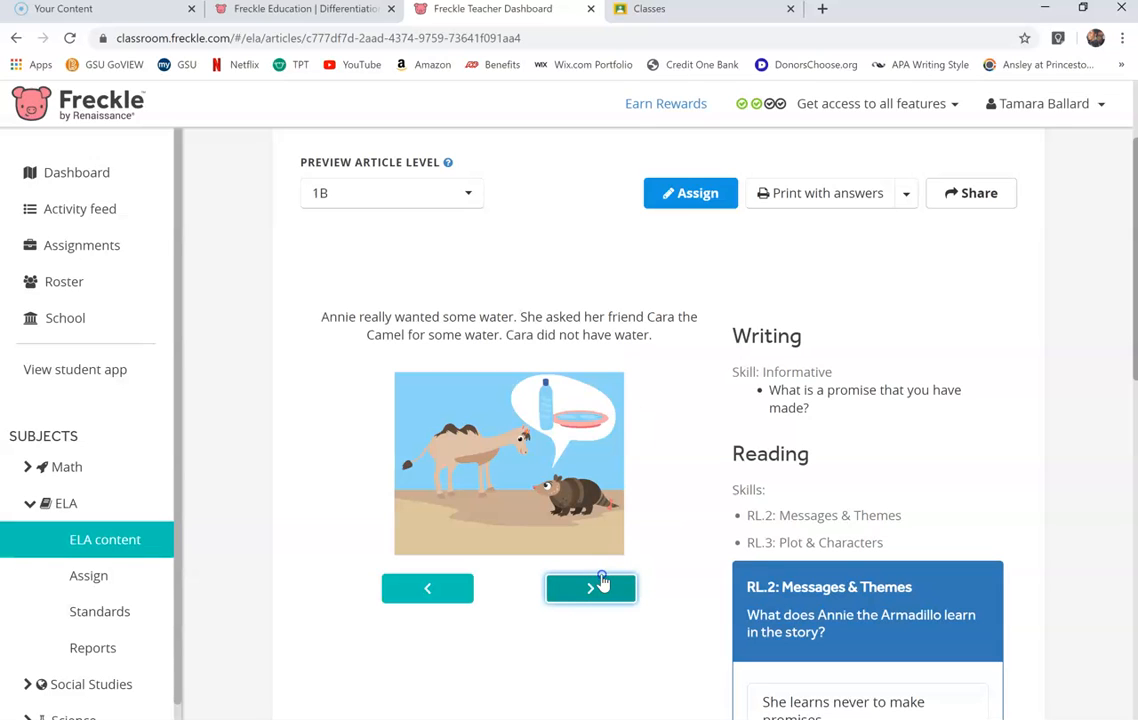
{"action": "left_click", "coordinate": [602, 582]}
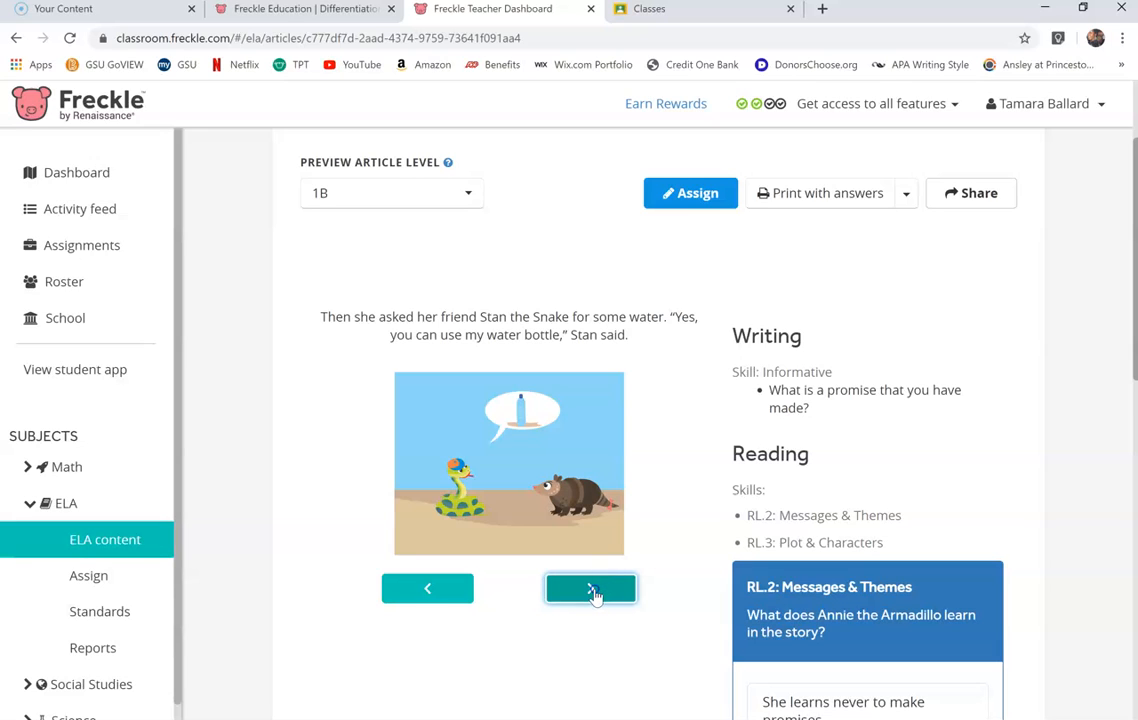
{"action": "left_click", "coordinate": [594, 593]}
{"action": "left_click", "coordinate": [594, 593]}
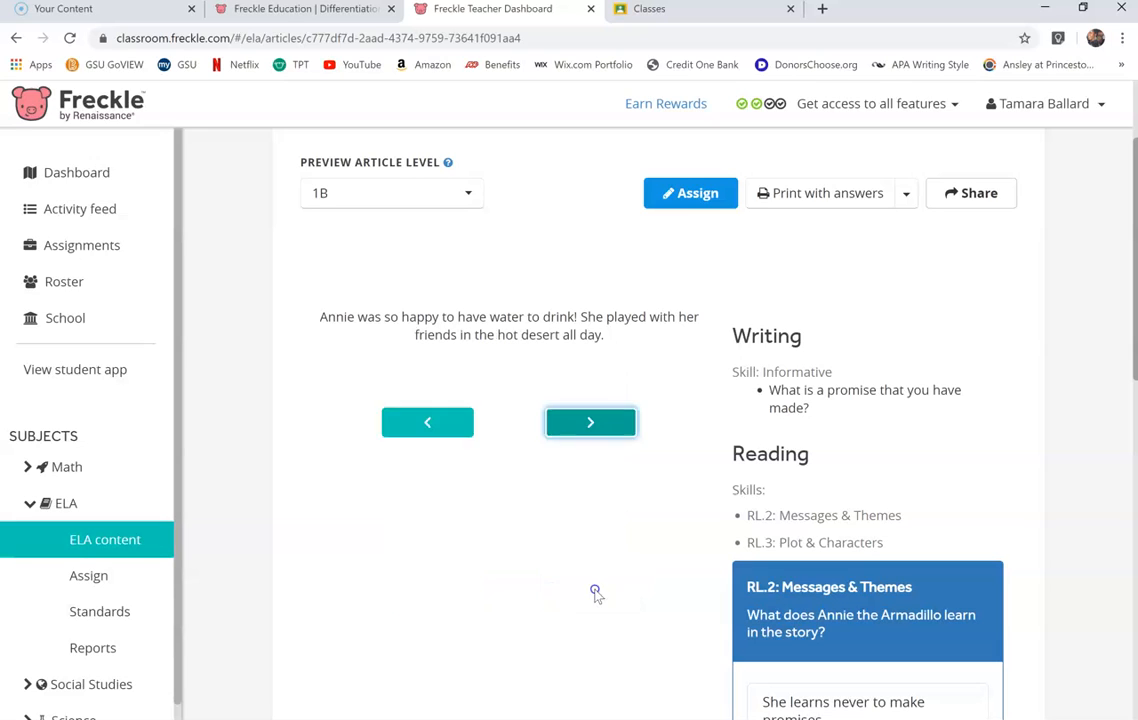
{"action": "left_click", "coordinate": [594, 593]}
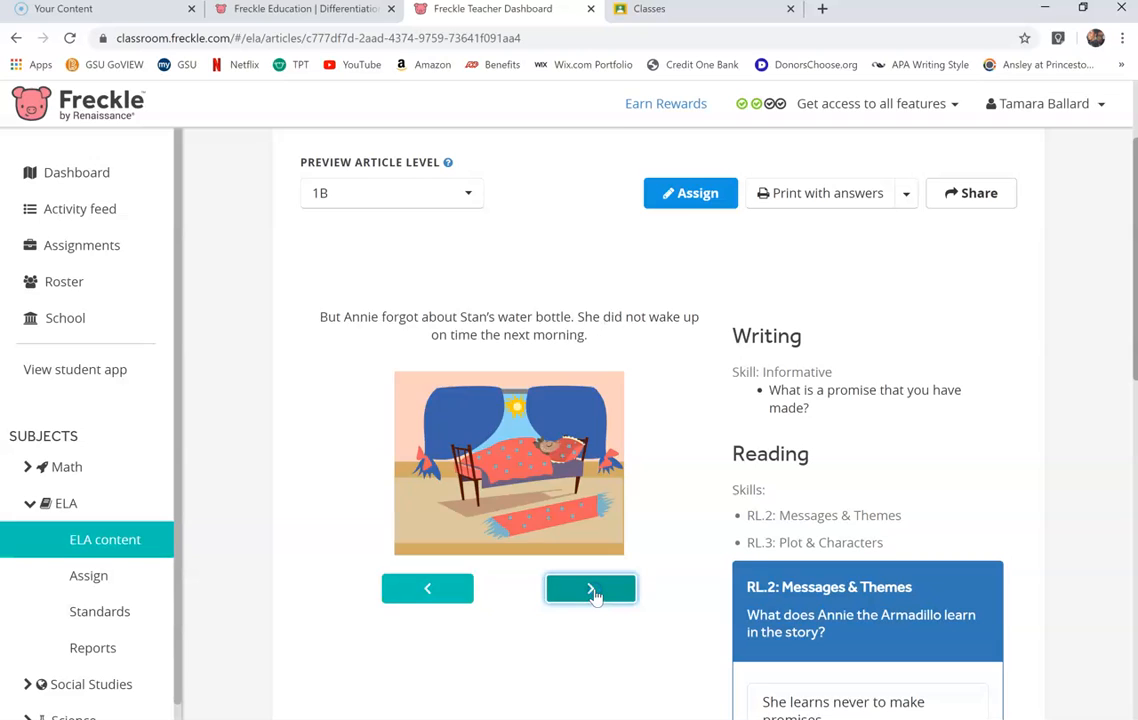
{"action": "left_click", "coordinate": [594, 593]}
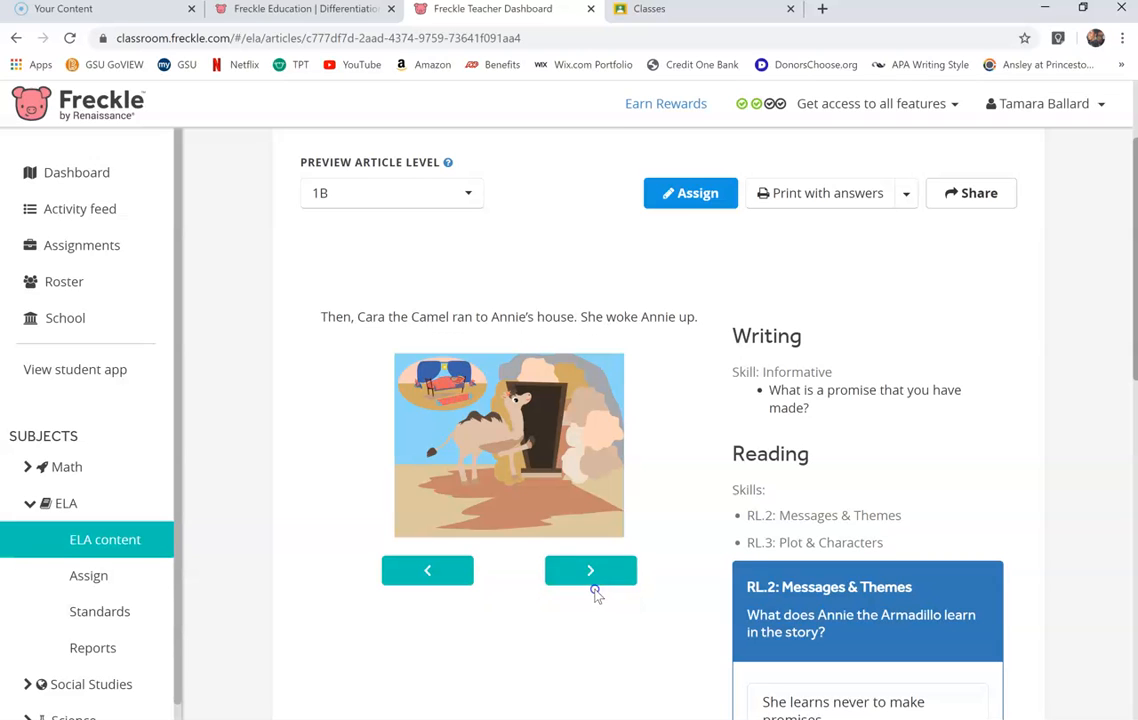
{"action": "left_click", "coordinate": [596, 574]}
{"action": "left_click", "coordinate": [594, 585]}
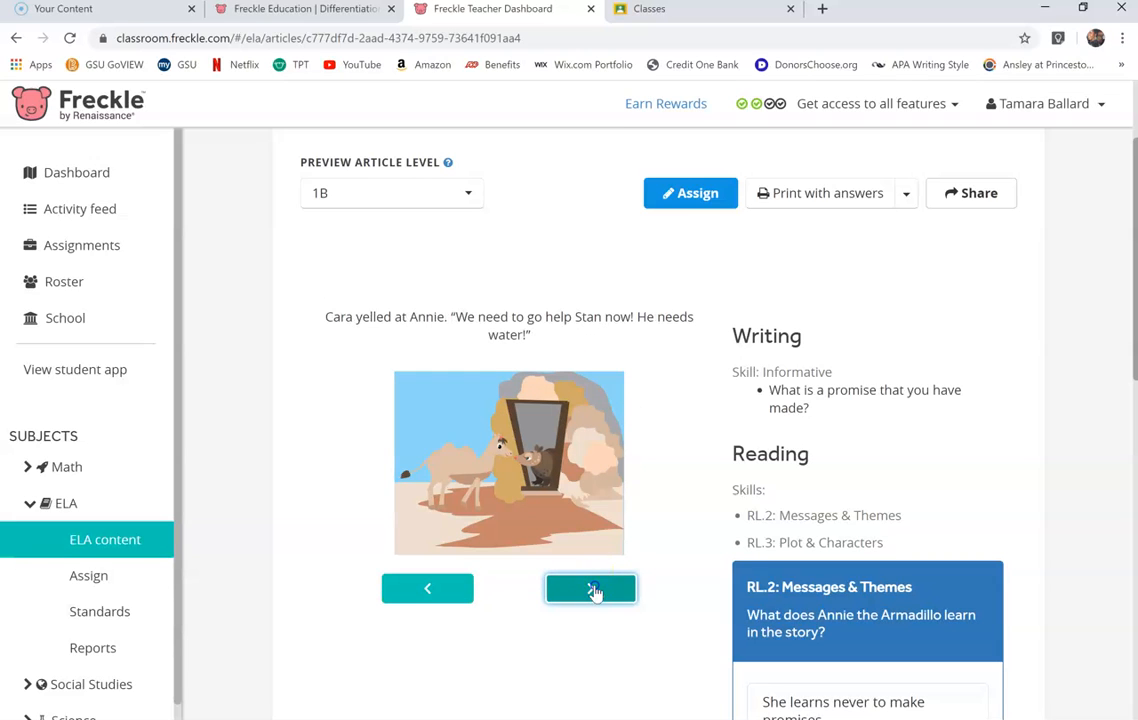
{"action": "left_click", "coordinate": [594, 591]}
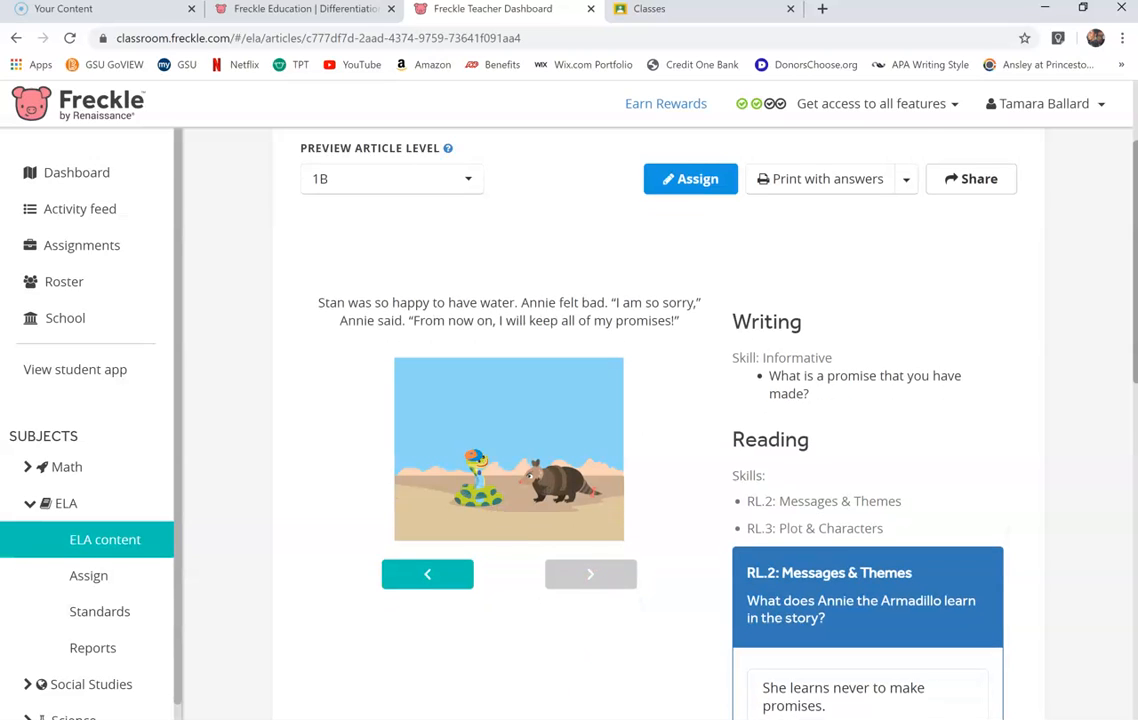
- Review the level 1B reading questions and answer choices down to the end of the article
{"action": "scroll", "coordinate": [1045, 478], "scroll_direction": "down", "scroll_amount": 4}
{"action": "scroll", "coordinate": [1045, 478], "scroll_direction": "down", "scroll_amount": 7}
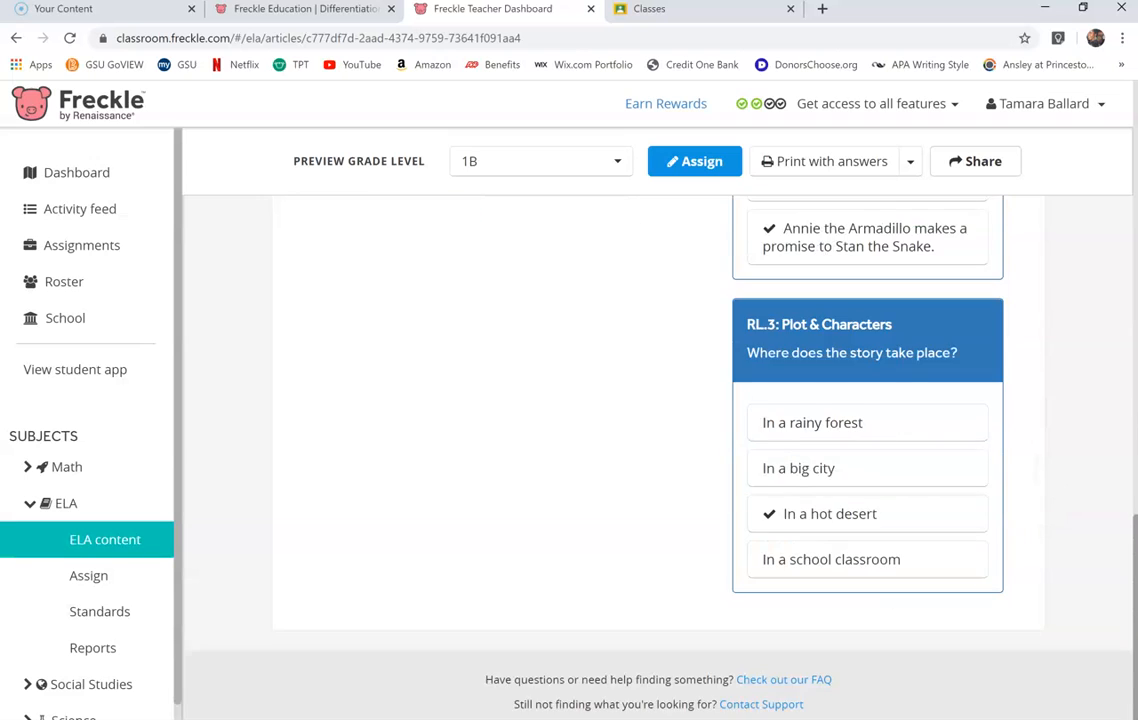
{"action": "scroll", "coordinate": [1045, 478], "scroll_direction": "up", "scroll_amount": 11}
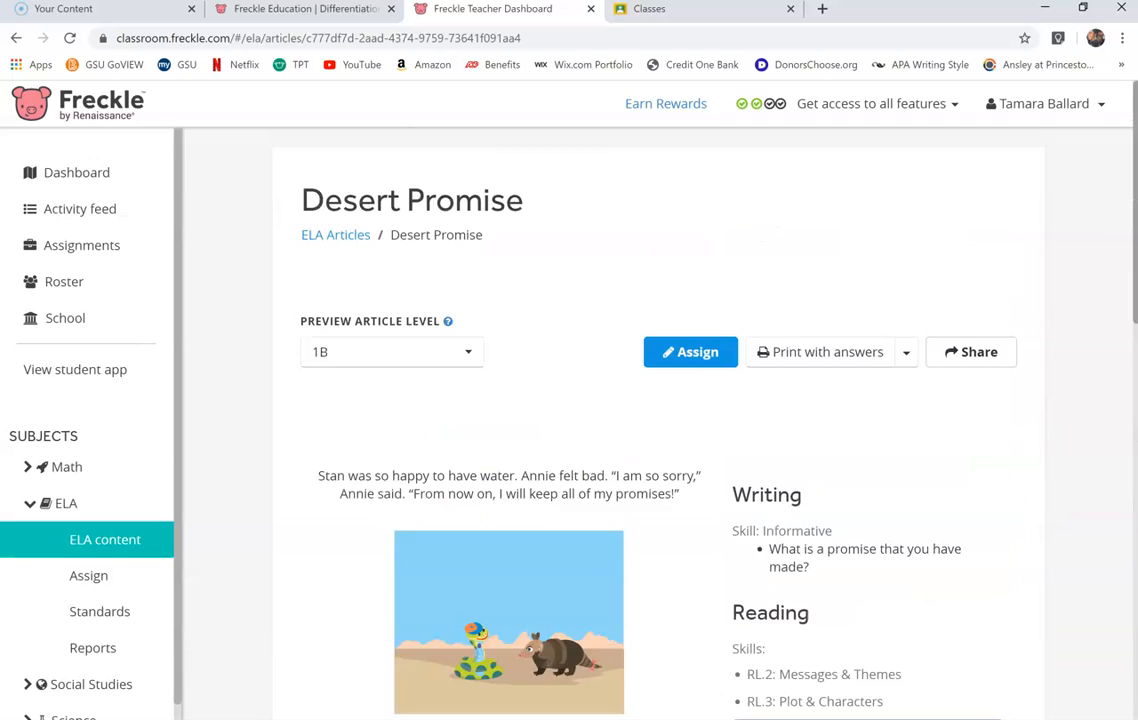
- Preview Desert Promise at the Early Reader level, checking its questions and paging through the first illustrated pages
{"action": "left_click", "coordinate": [468, 351]}
{"action": "left_click", "coordinate": [390, 438]}
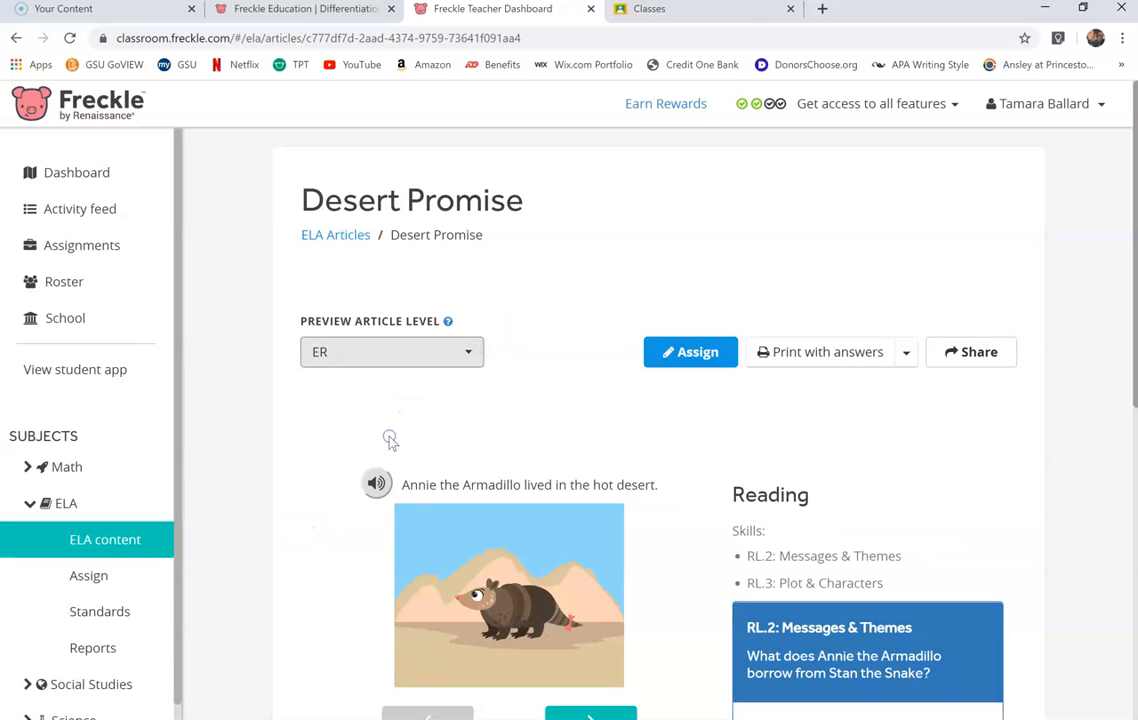
{"action": "scroll", "coordinate": [443, 428], "scroll_direction": "down", "scroll_amount": 7}
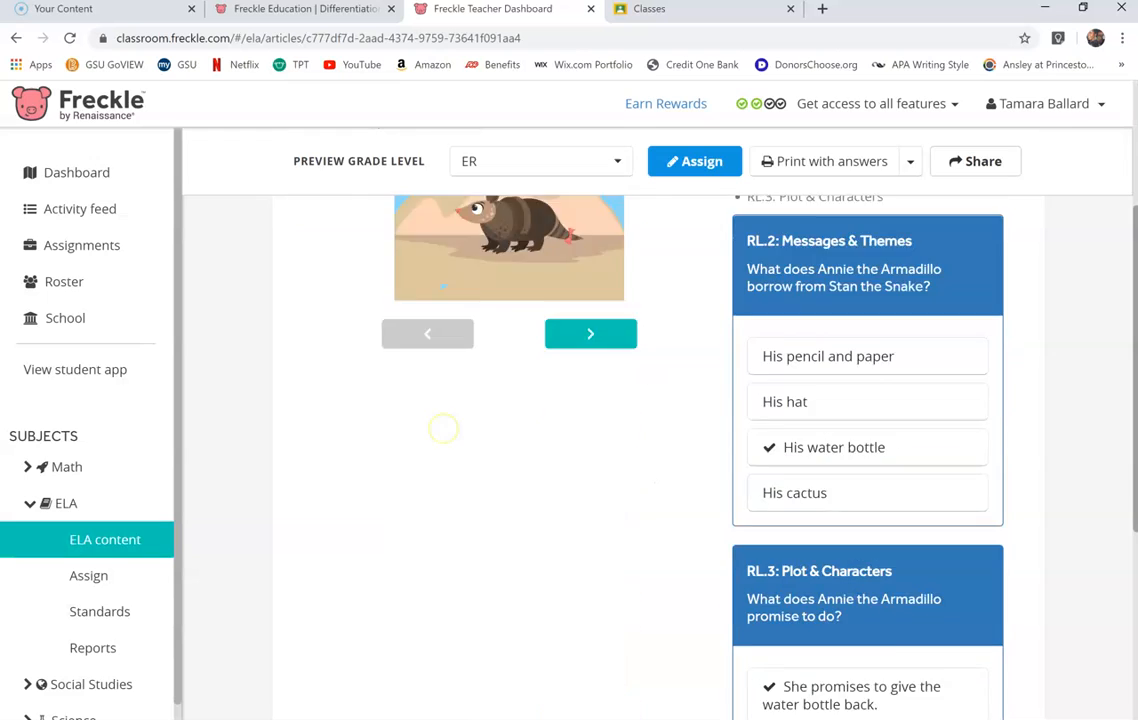
{"action": "scroll", "coordinate": [440, 428], "scroll_direction": "up", "scroll_amount": 1}
{"action": "scroll", "coordinate": [440, 428], "scroll_direction": "up", "scroll_amount": 6}
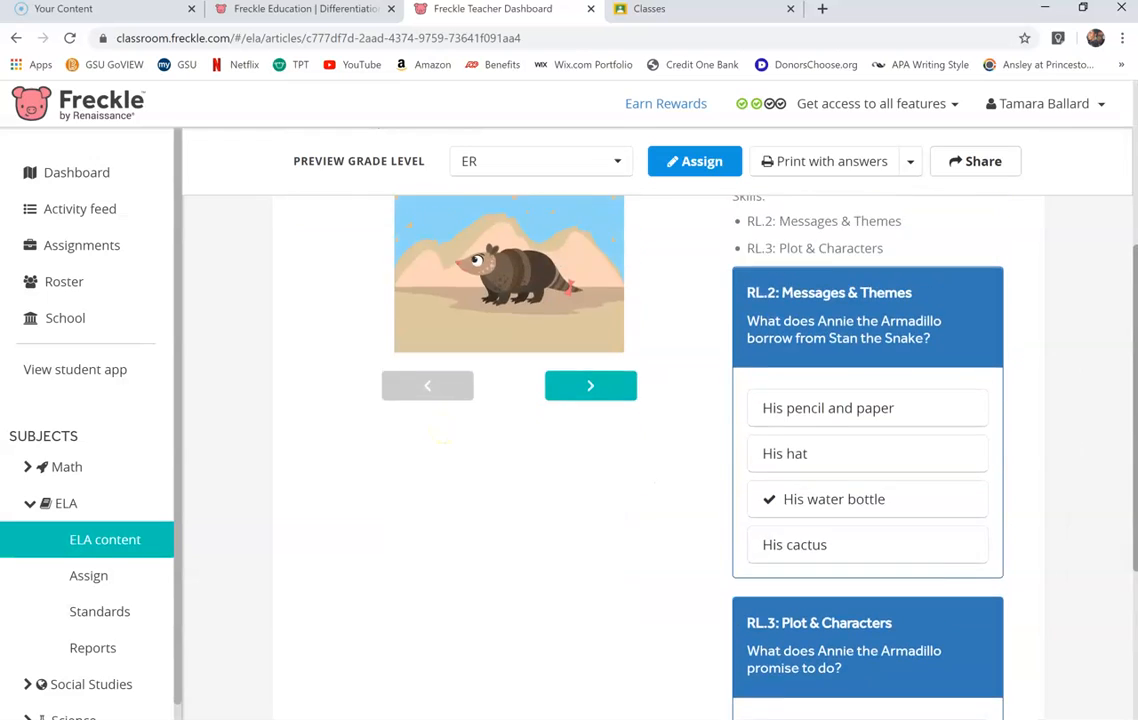
{"action": "scroll", "coordinate": [440, 428], "scroll_direction": "down", "scroll_amount": 1}
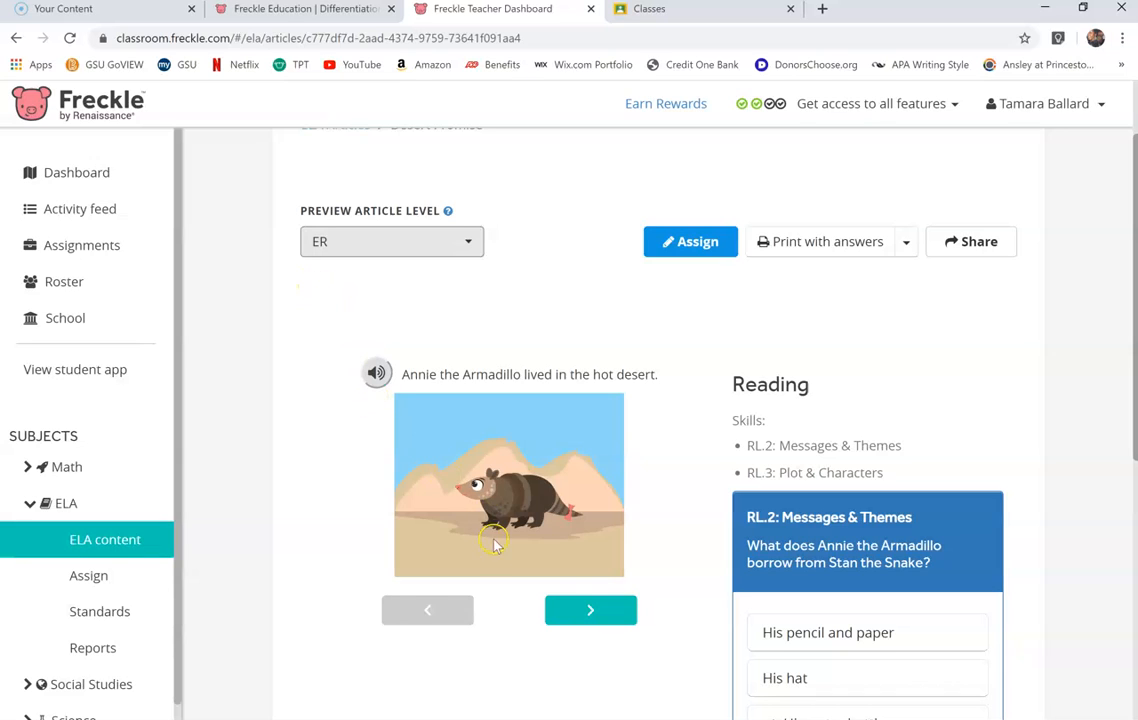
{"action": "left_click", "coordinate": [601, 612]}
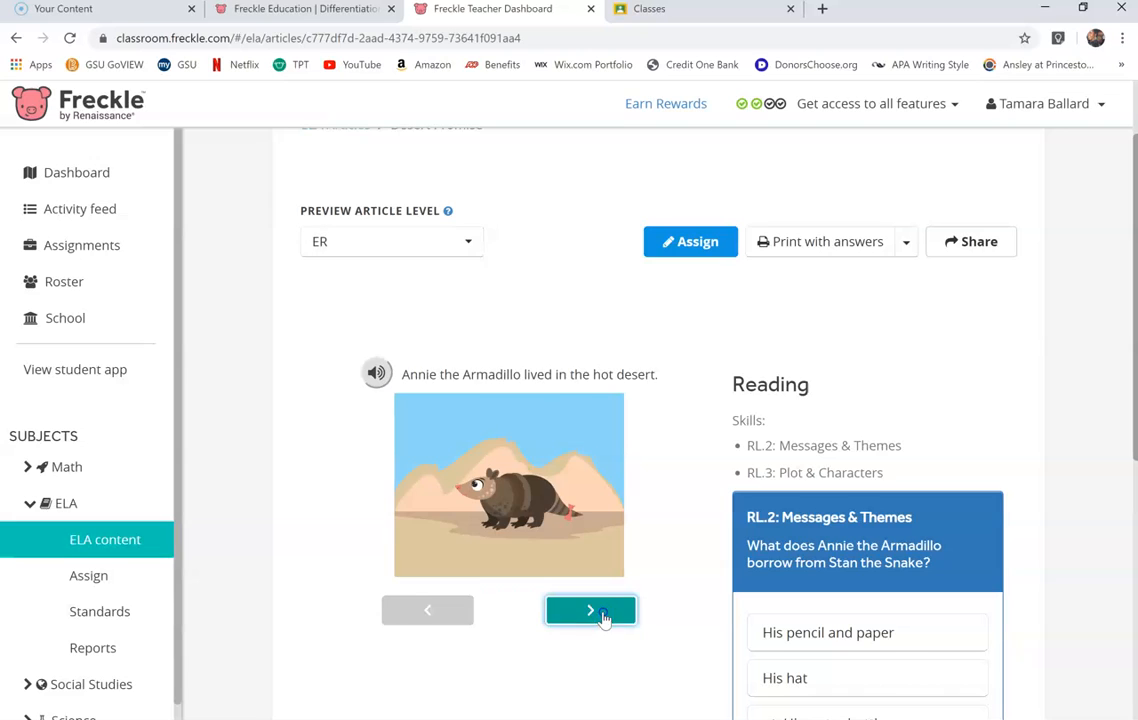
{"action": "left_click", "coordinate": [600, 630]}
{"action": "left_click", "coordinate": [600, 630]}
{"action": "left_click", "coordinate": [600, 630]}
- Preview Desert Promise at level 2A and look over its story text, writing prompt and reading questions
{"action": "left_click", "coordinate": [466, 241]}
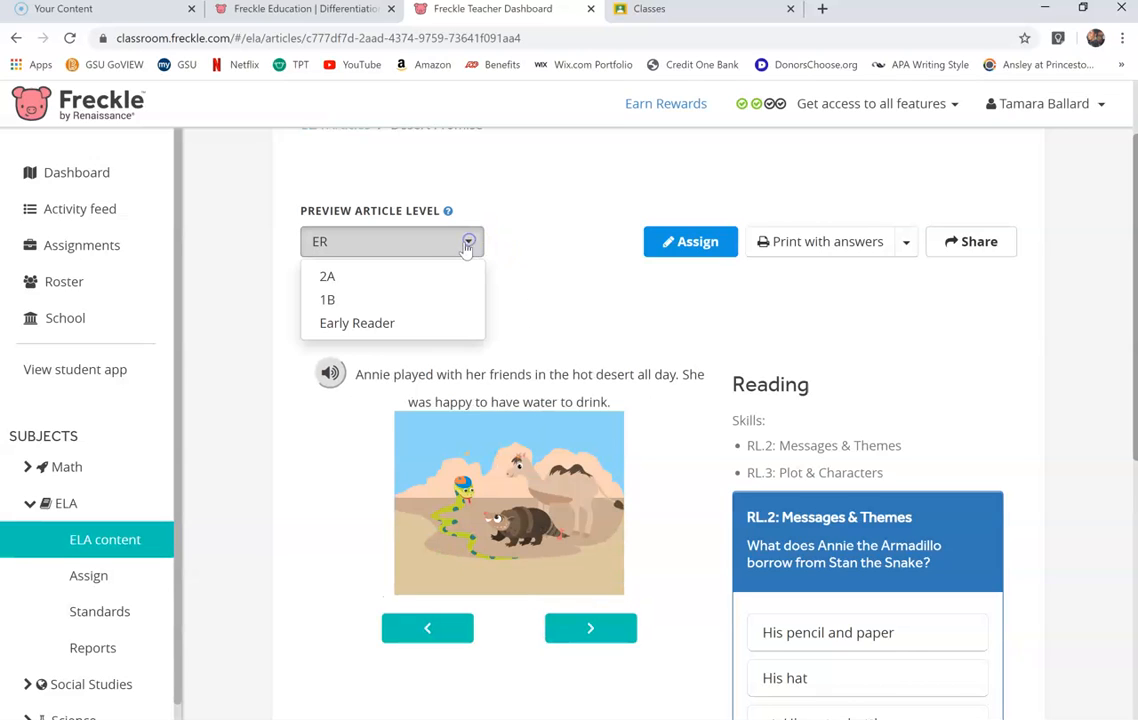
{"action": "left_click", "coordinate": [428, 276]}
{"action": "scroll", "coordinate": [988, 526], "scroll_direction": "down", "scroll_amount": 8}
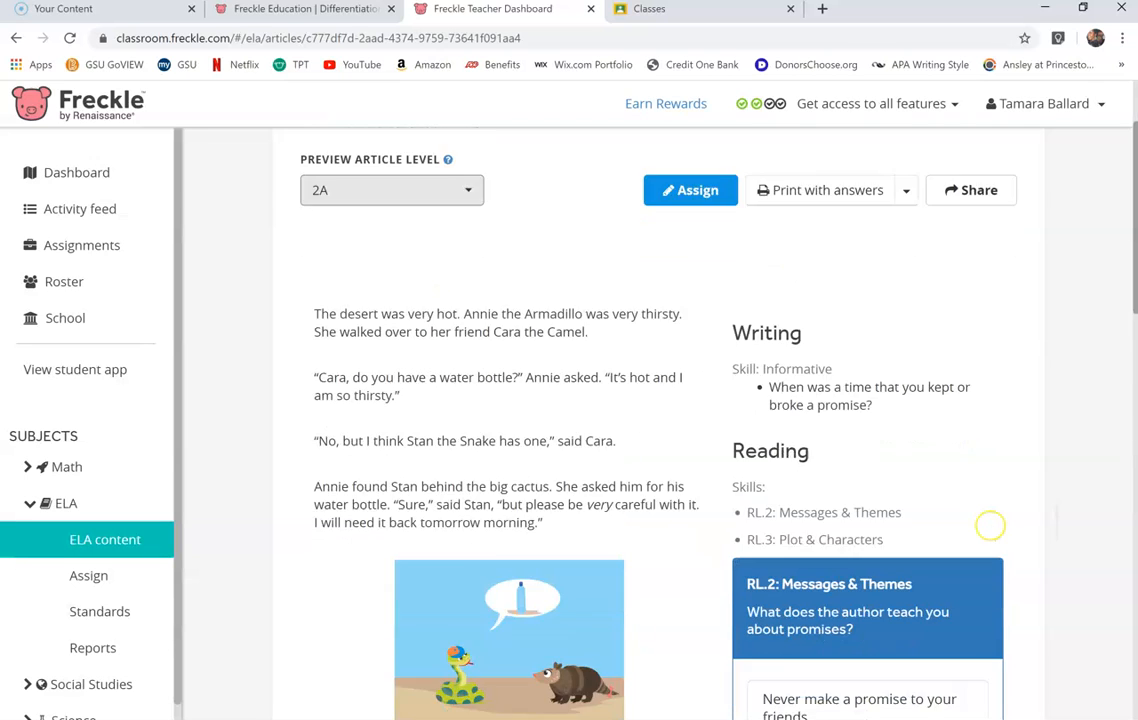
{"action": "scroll", "coordinate": [645, 446], "scroll_direction": "down", "scroll_amount": 8}
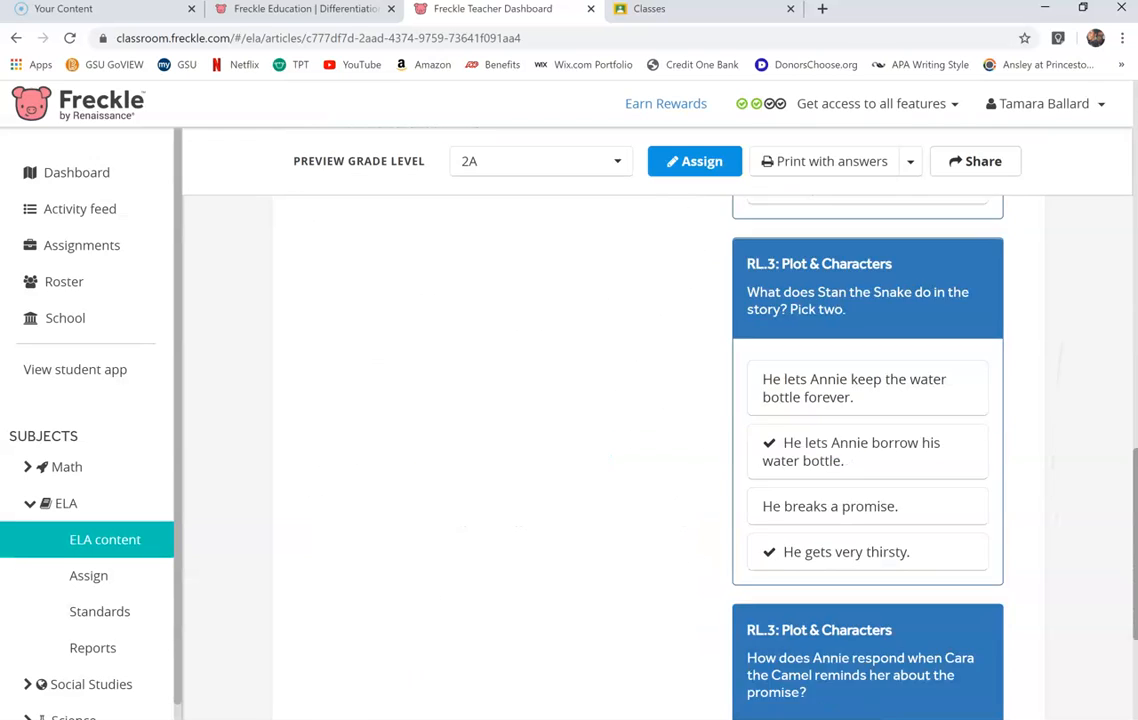
{"action": "scroll", "coordinate": [645, 446], "scroll_direction": "up", "scroll_amount": 10}
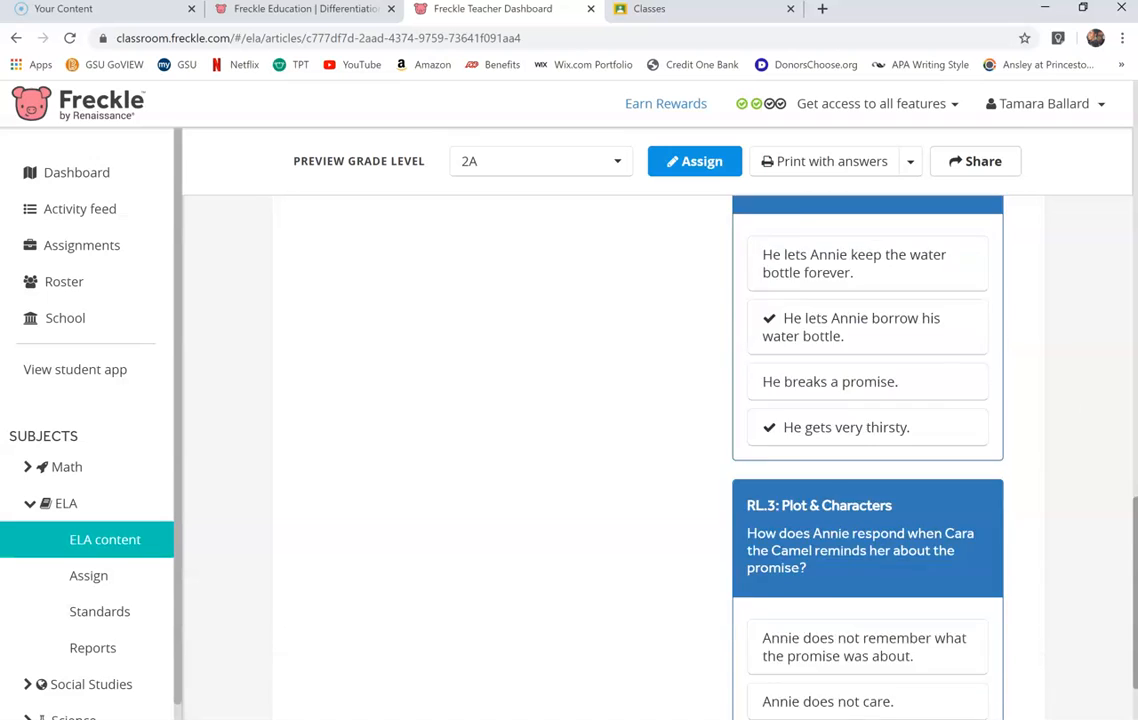
{"action": "scroll", "coordinate": [645, 420], "scroll_direction": "up", "scroll_amount": 7}
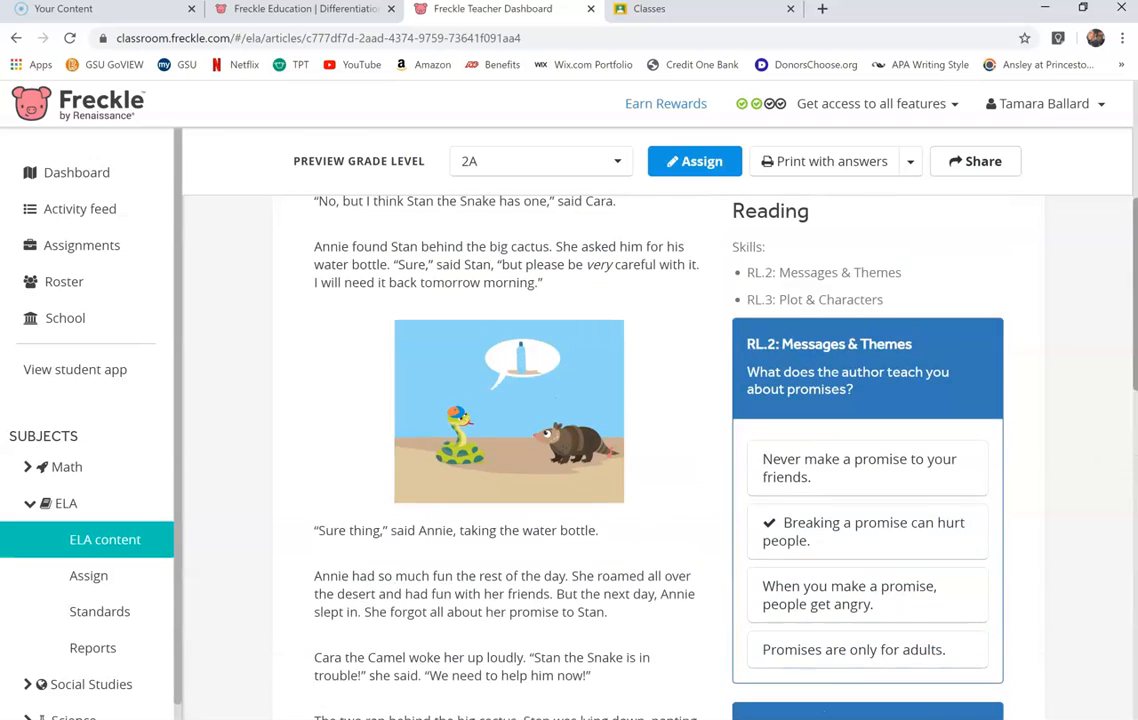
{"action": "scroll", "coordinate": [645, 420], "scroll_direction": "up", "scroll_amount": 2}
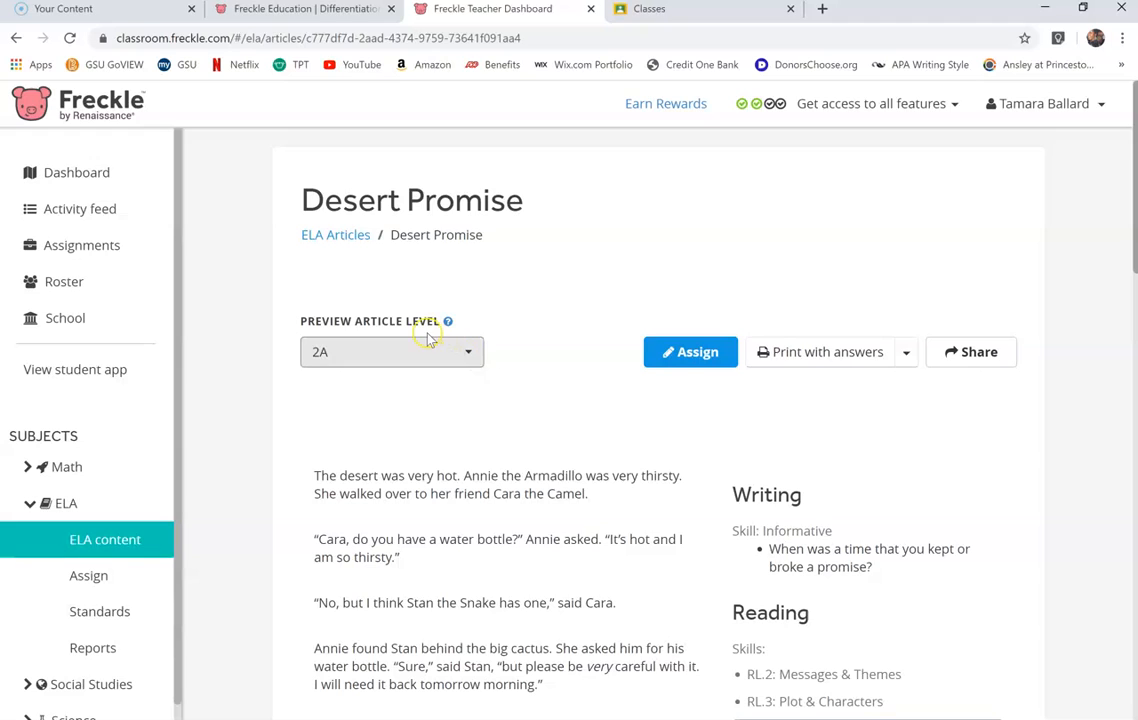
- Start assigning Desert Promise and review the assignment type, grade level, course and student options
{"action": "left_click", "coordinate": [700, 353]}
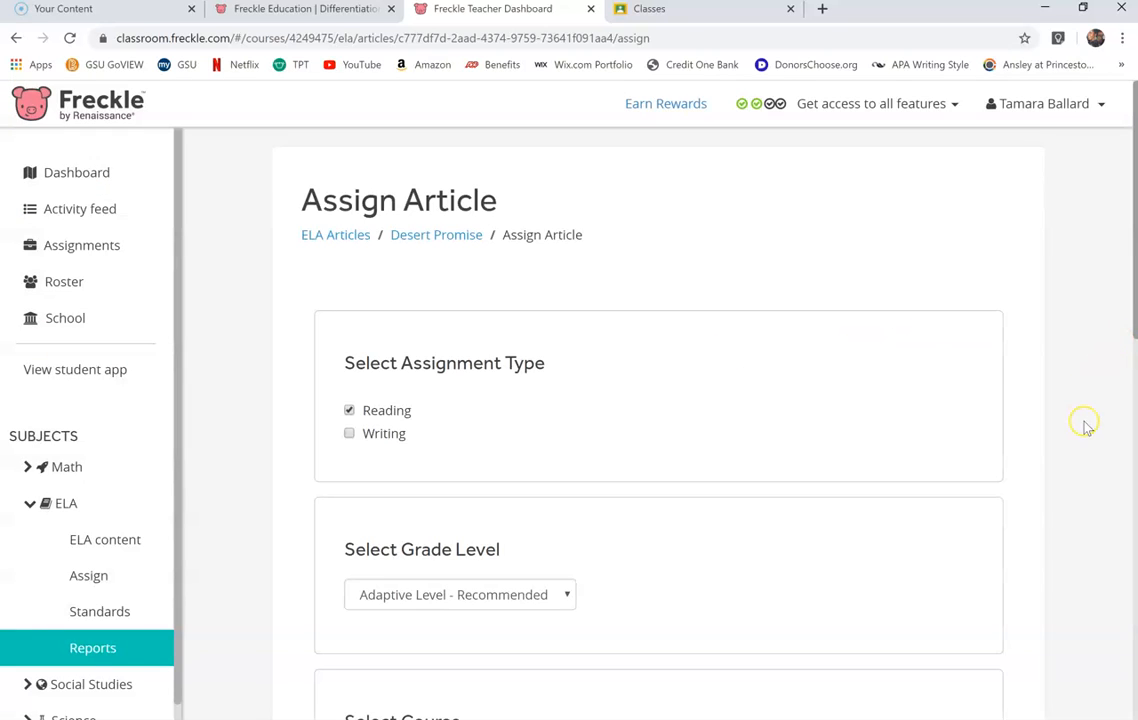
{"action": "scroll", "coordinate": [1085, 425], "scroll_direction": "down", "scroll_amount": 5}
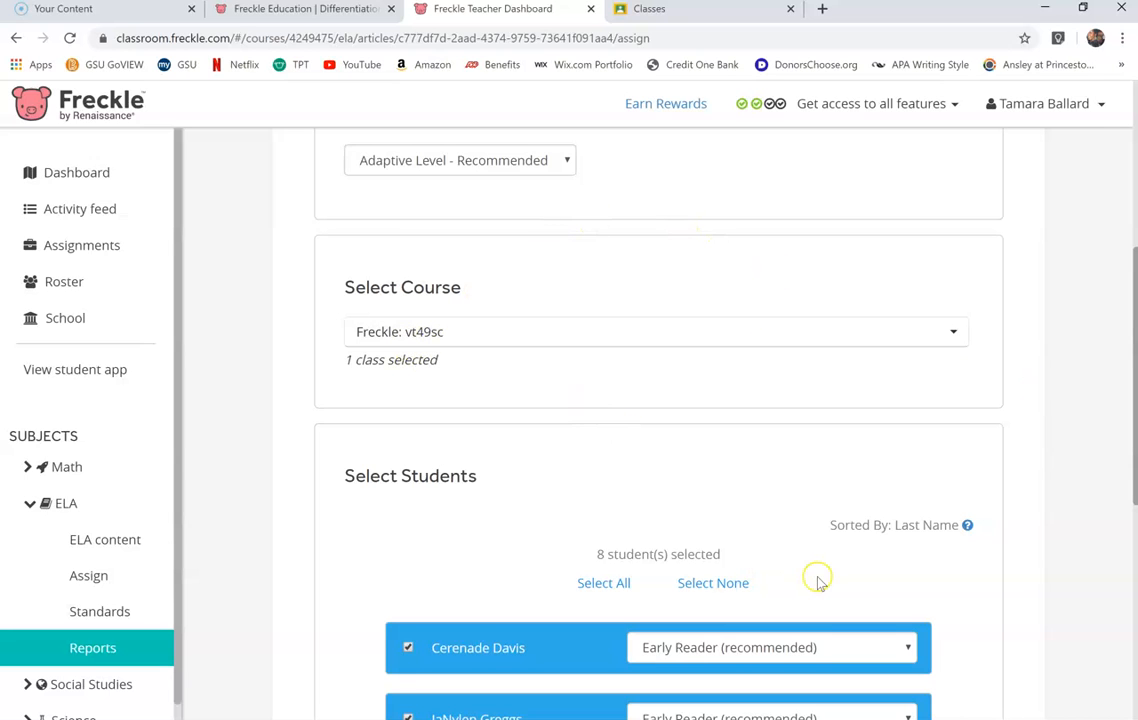
{"action": "scroll", "coordinate": [818, 579], "scroll_direction": "down", "scroll_amount": 5}
{"action": "scroll", "coordinate": [818, 500], "scroll_direction": "up", "scroll_amount": 1}
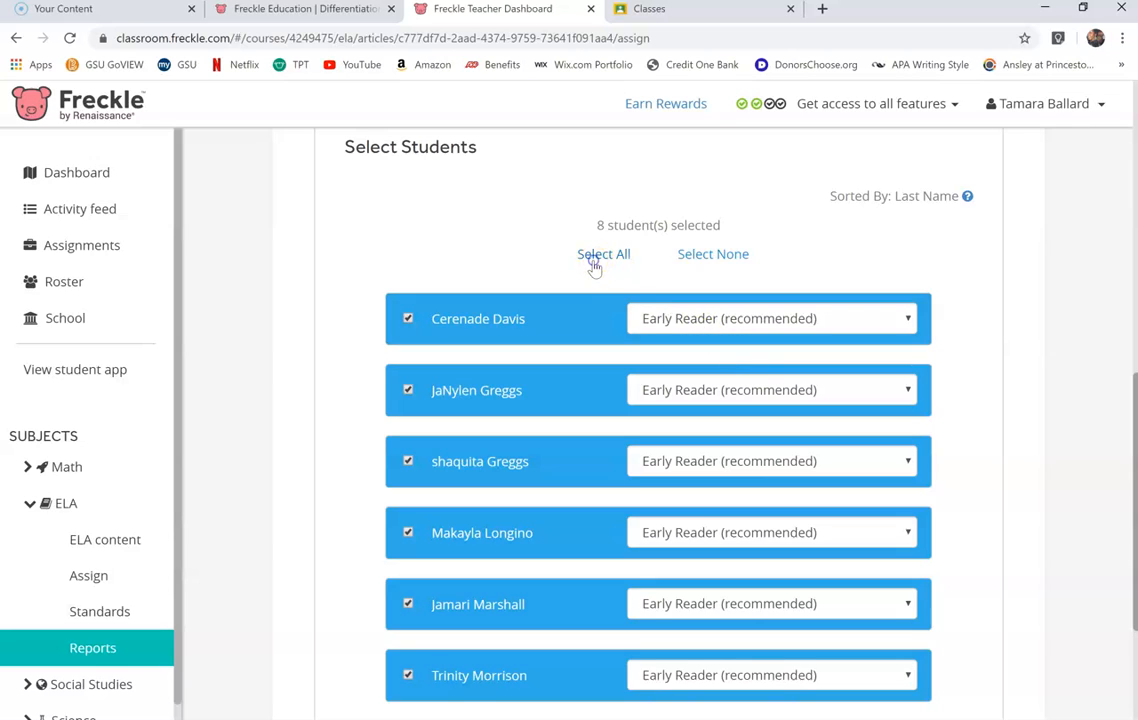
- Try selecting only the first and fourth students for the assignment, and restore the selection of all students
{"action": "left_click", "coordinate": [716, 257]}
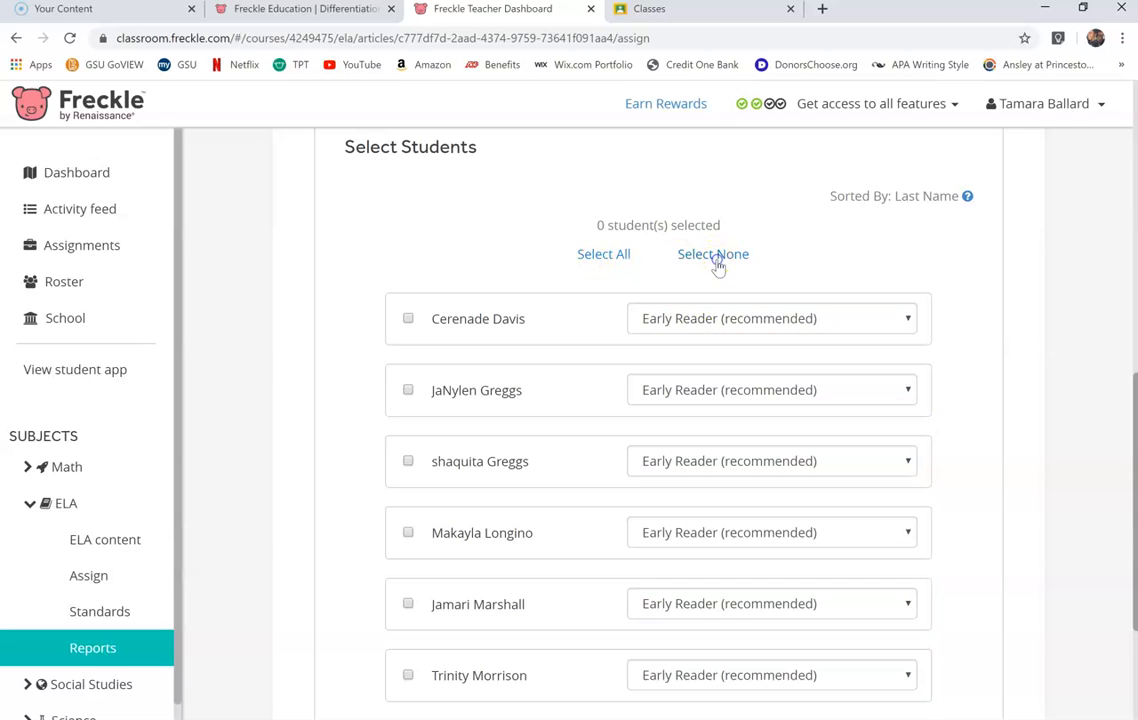
{"action": "left_click", "coordinate": [407, 321]}
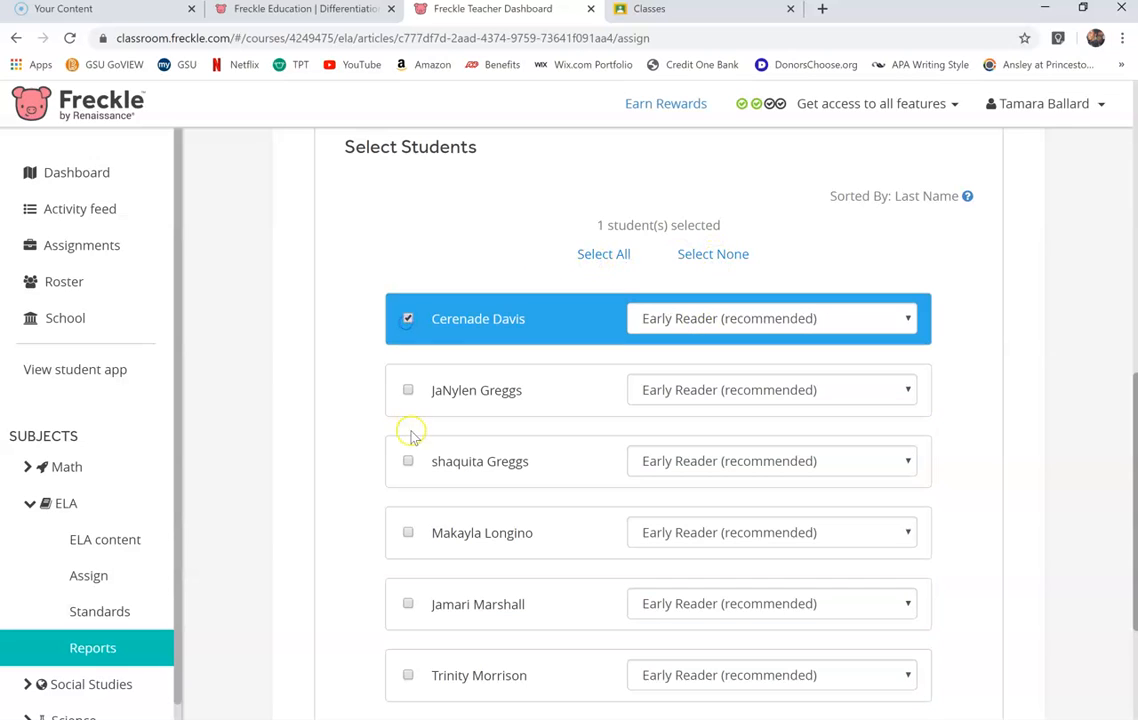
{"action": "left_click", "coordinate": [407, 535]}
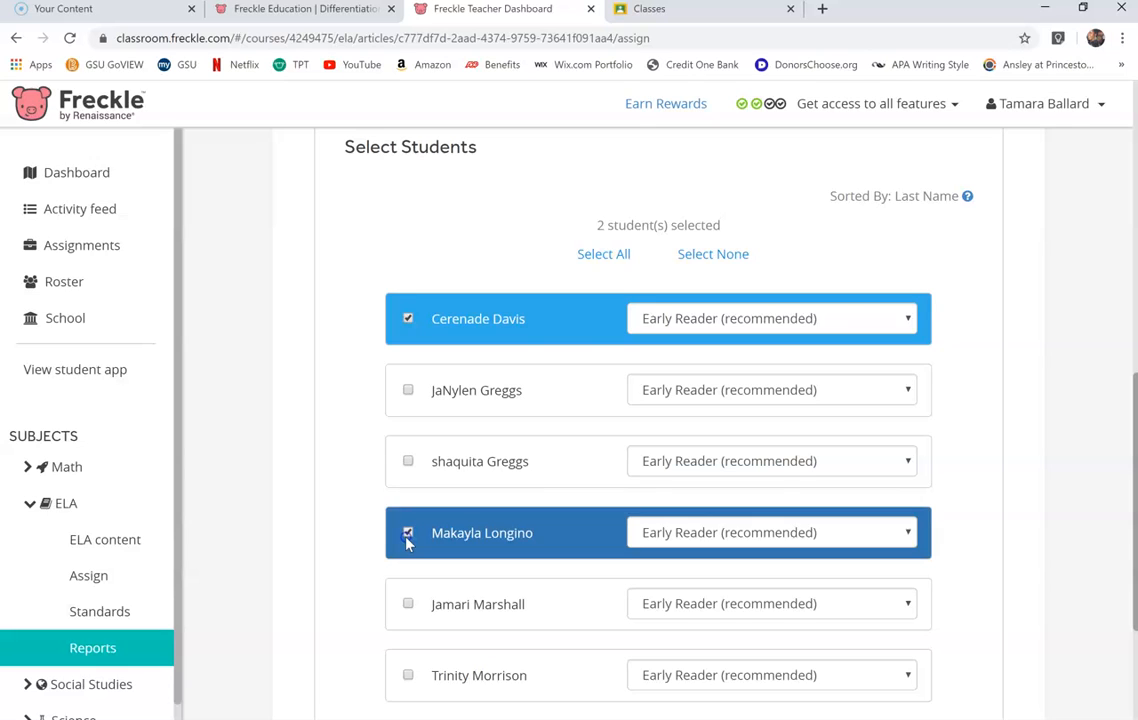
{"action": "left_click", "coordinate": [606, 266]}
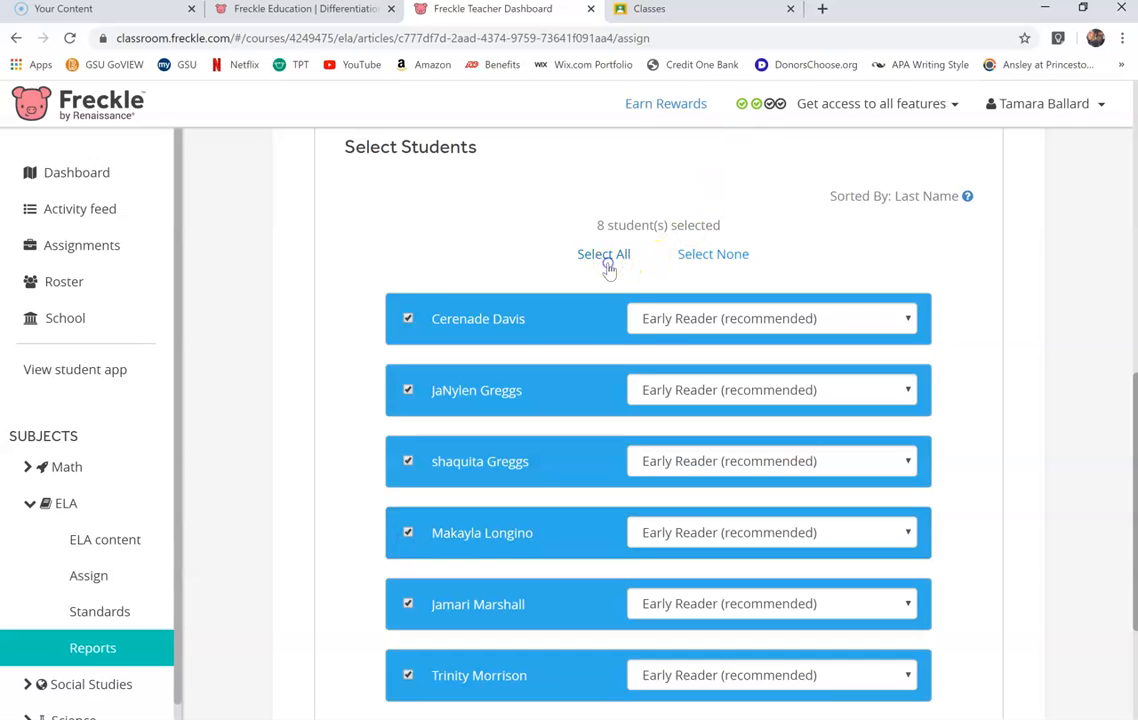
- Set the article level to Level 1B for the first and sixth students and Level 2A for the fourth and fifth students
{"action": "scroll", "coordinate": [1030, 375], "scroll_direction": "down", "scroll_amount": 2}
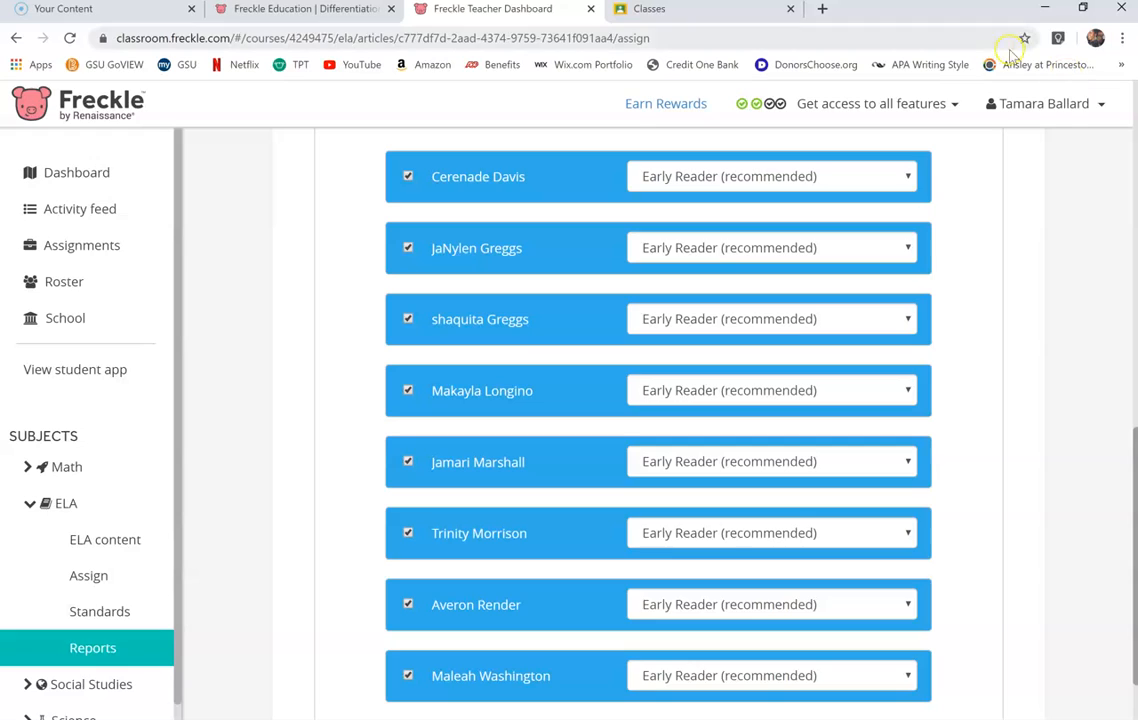
{"action": "left_click", "coordinate": [908, 182]}
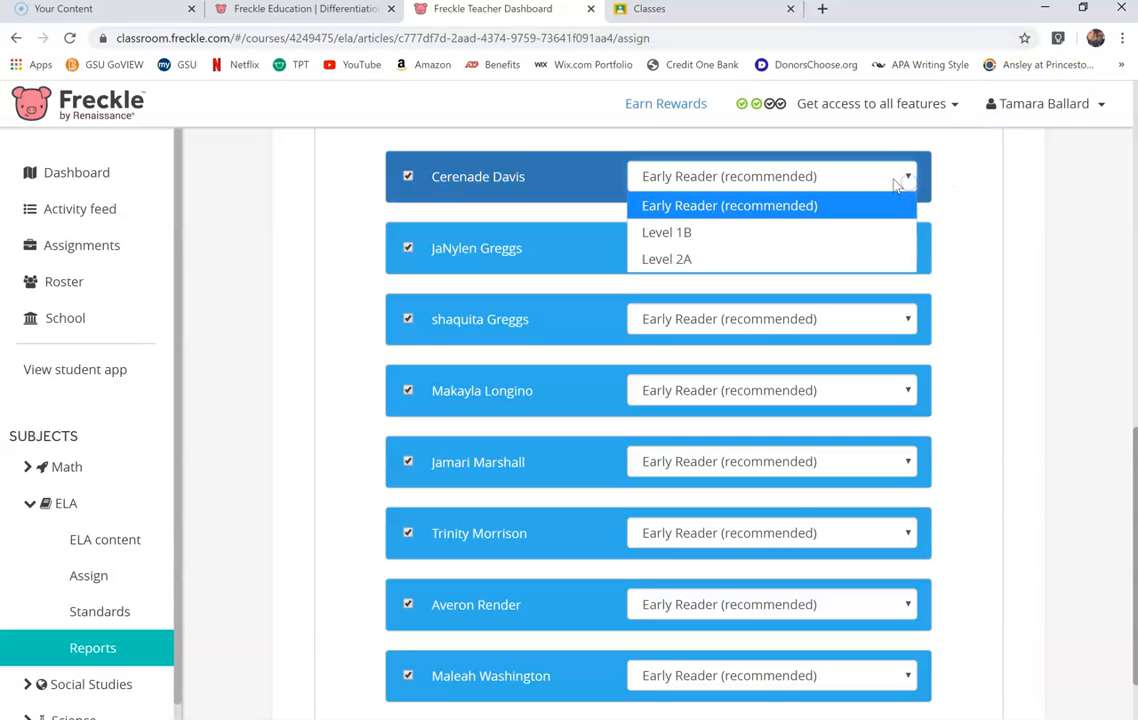
{"action": "left_click", "coordinate": [741, 240]}
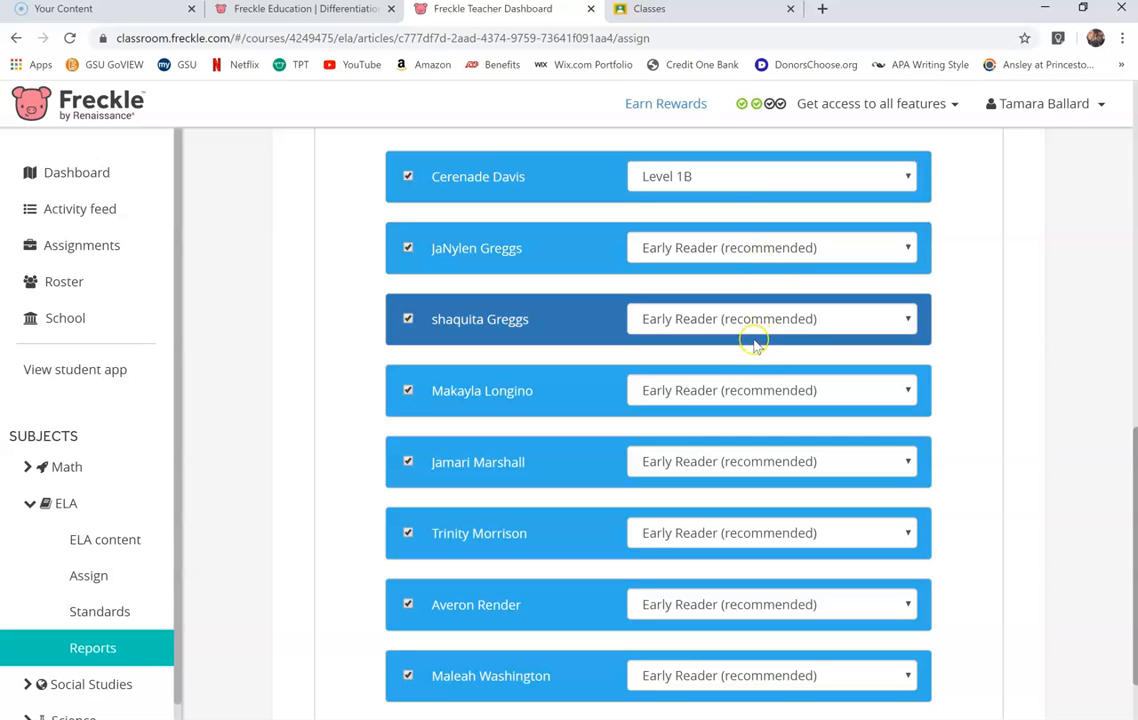
{"action": "left_click", "coordinate": [748, 389]}
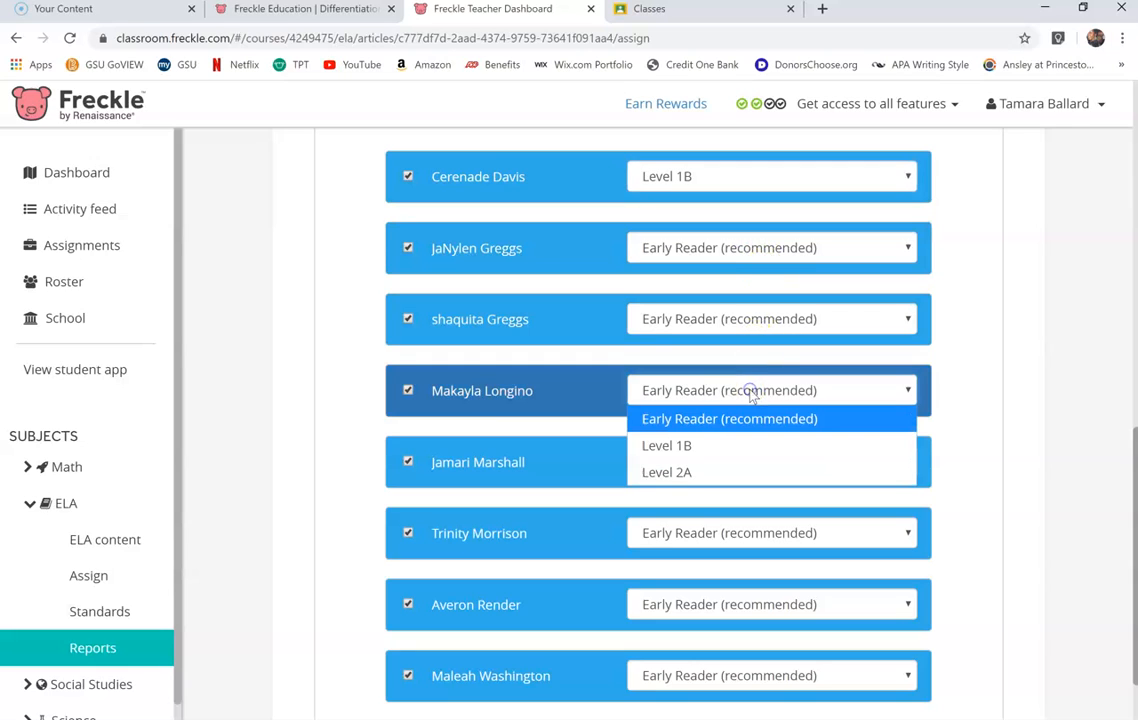
{"action": "left_click", "coordinate": [667, 472]}
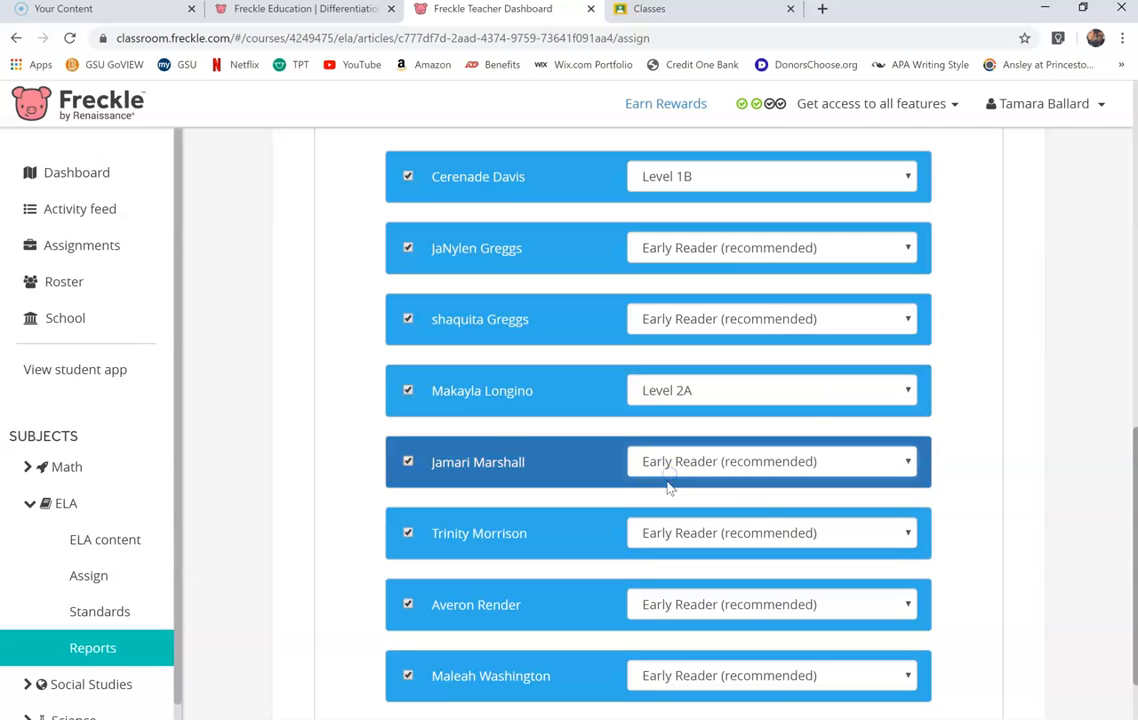
{"action": "left_click", "coordinate": [667, 466]}
{"action": "left_click", "coordinate": [655, 543]}
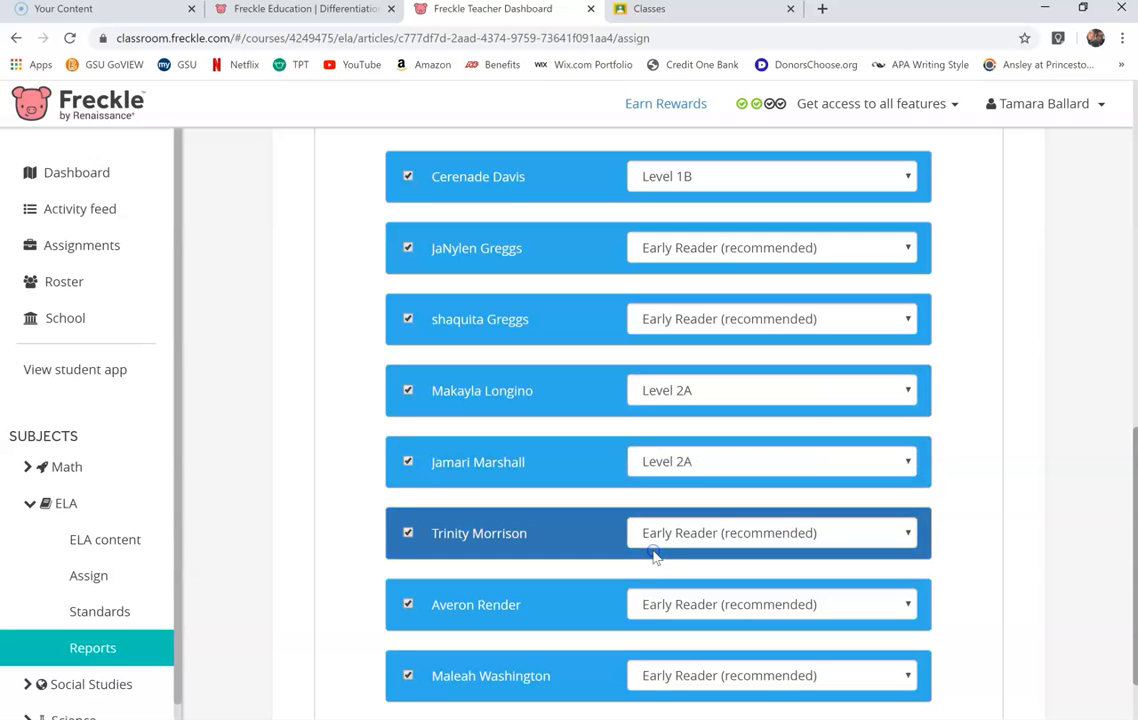
{"action": "left_click", "coordinate": [660, 547]}
{"action": "left_click", "coordinate": [660, 589]}
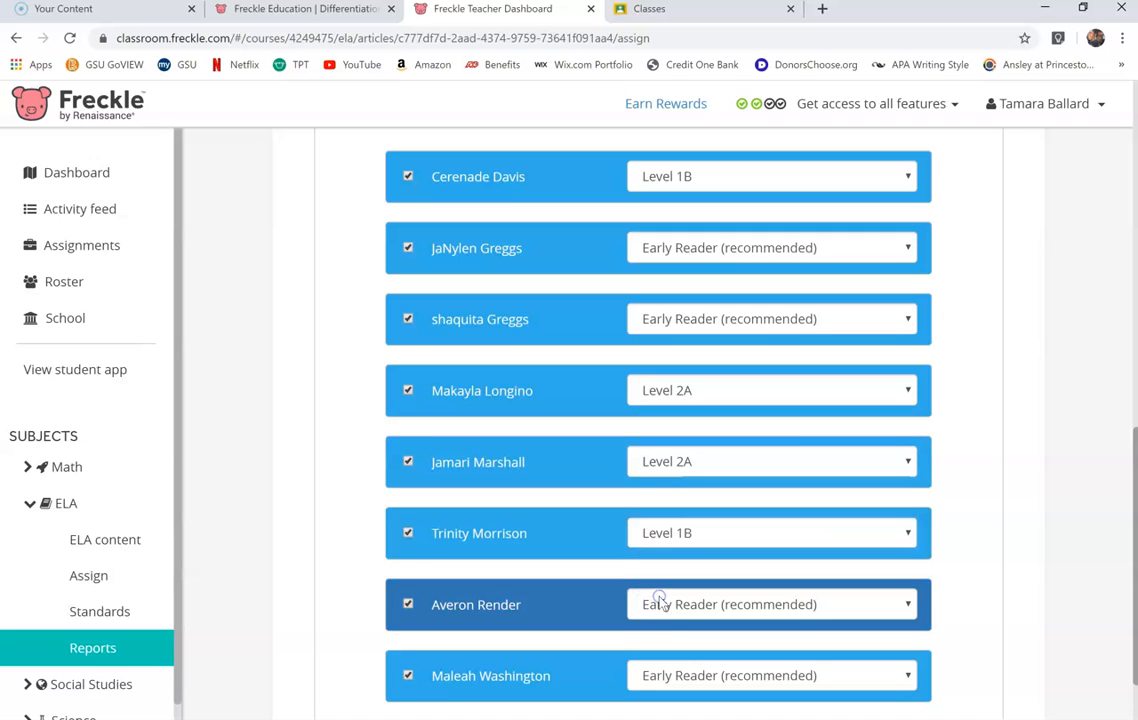
- Set the last listed student's article level to Level 2A and assign Desert Promise to the selected students
{"action": "left_click", "coordinate": [656, 676]}
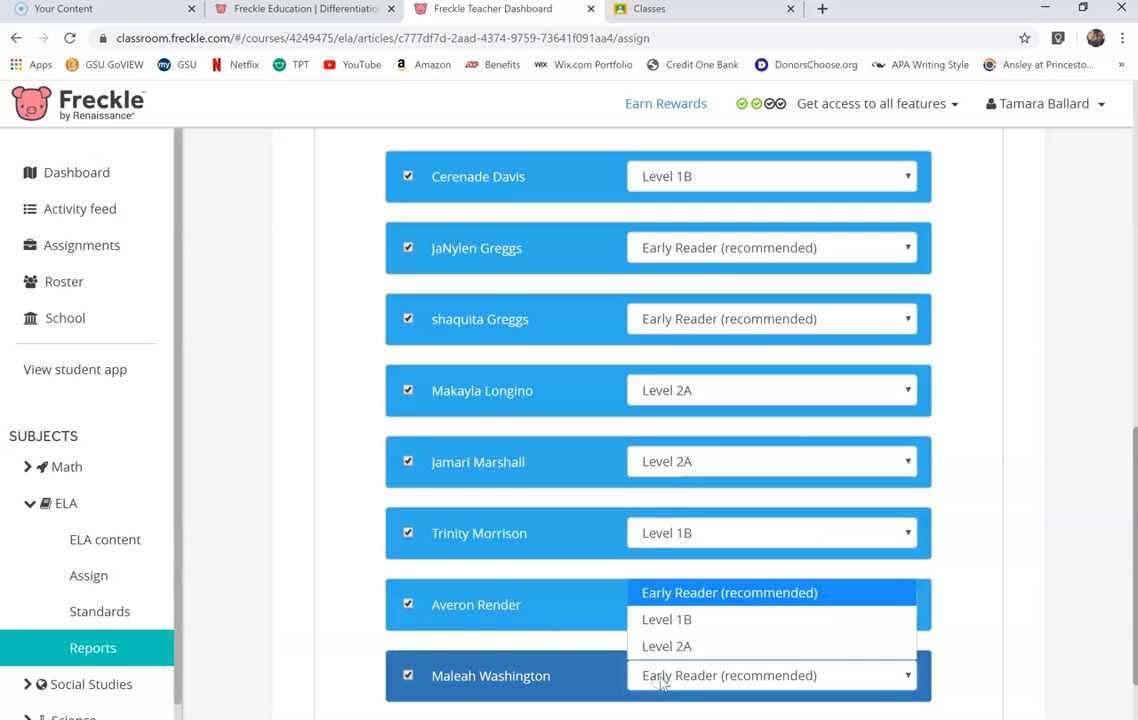
{"action": "left_click", "coordinate": [667, 648]}
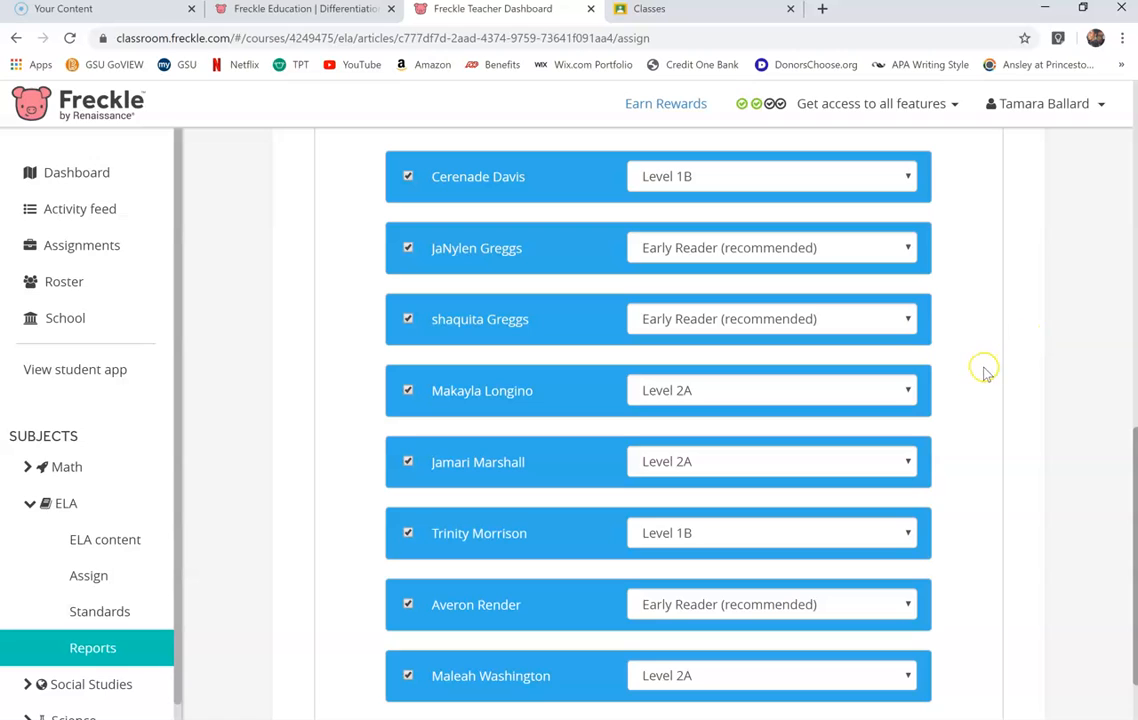
{"action": "scroll", "coordinate": [987, 374], "scroll_direction": "down", "scroll_amount": 2}
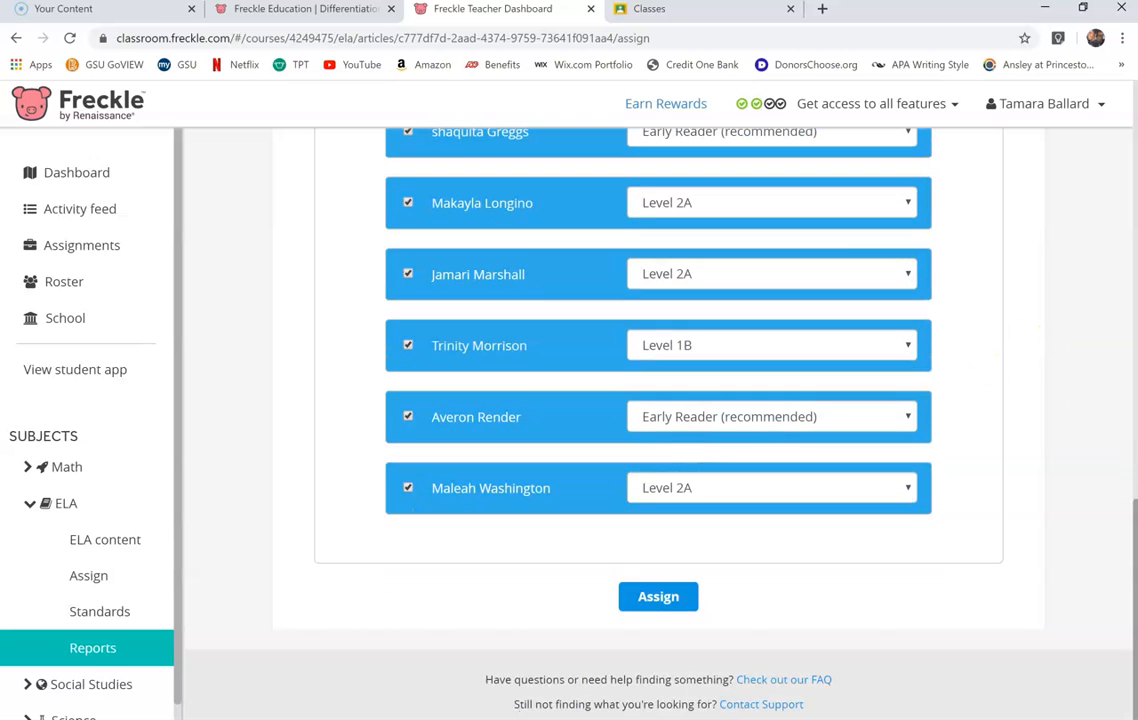
{"action": "left_click", "coordinate": [676, 597]}
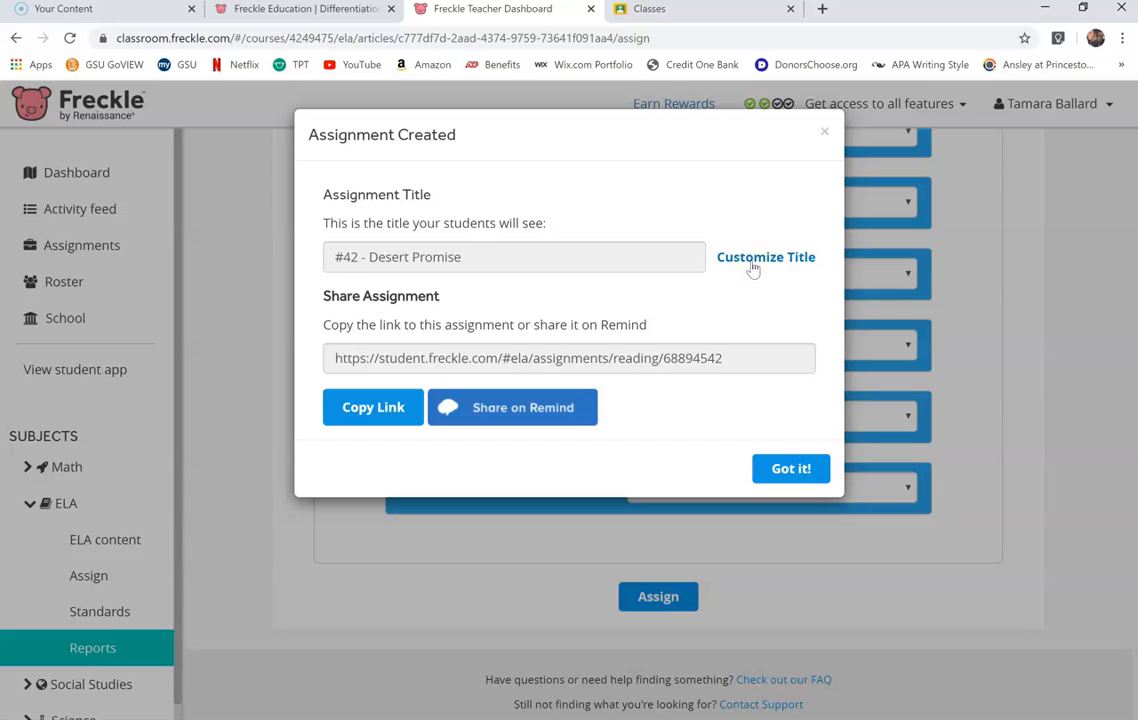
- Customize the assignment title by removing the leading "#42 - " so it reads Desert Promise
{"action": "left_click", "coordinate": [752, 262]}
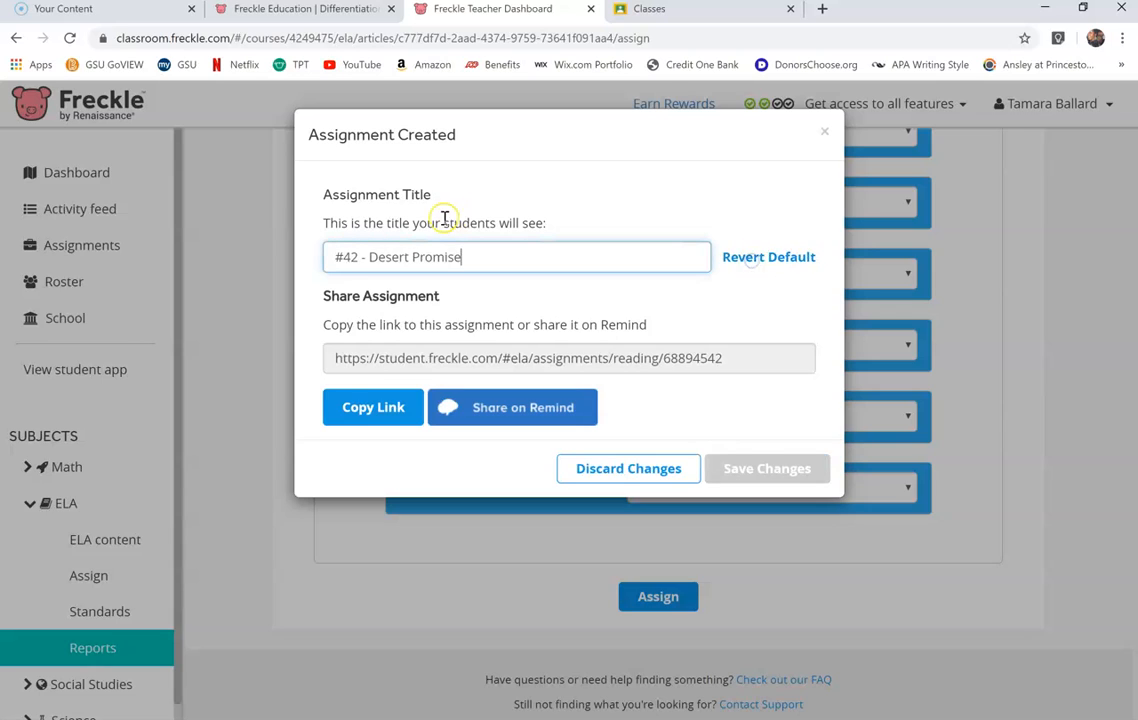
{"action": "left_click", "coordinate": [368, 260]}
{"action": "key", "text": "BackSpace"}
{"action": "key", "text": "BackSpace"}
{"action": "key", "text": "BackSpace"}
{"action": "key", "text": "BackSpace"}
{"action": "key", "text": "BackSpace"}
{"action": "key", "text": "BackSpace"}
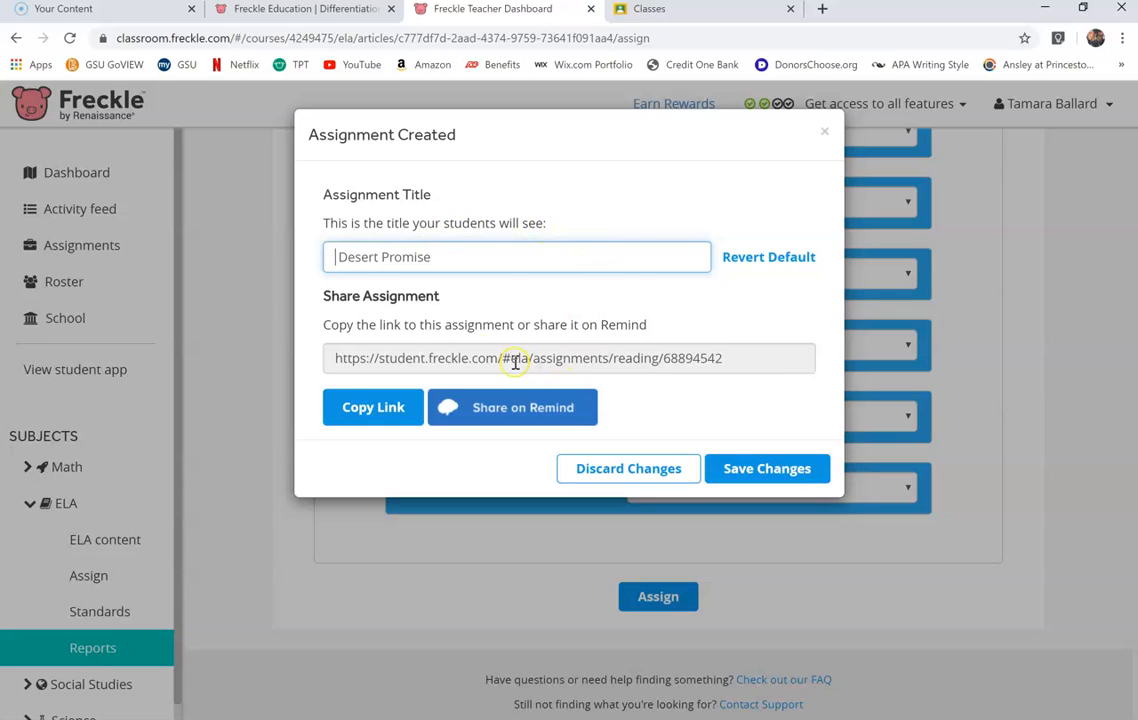
- Copy the Desert Promise assignment link, save the customized title and close the confirmation
{"action": "left_click", "coordinate": [377, 414]}
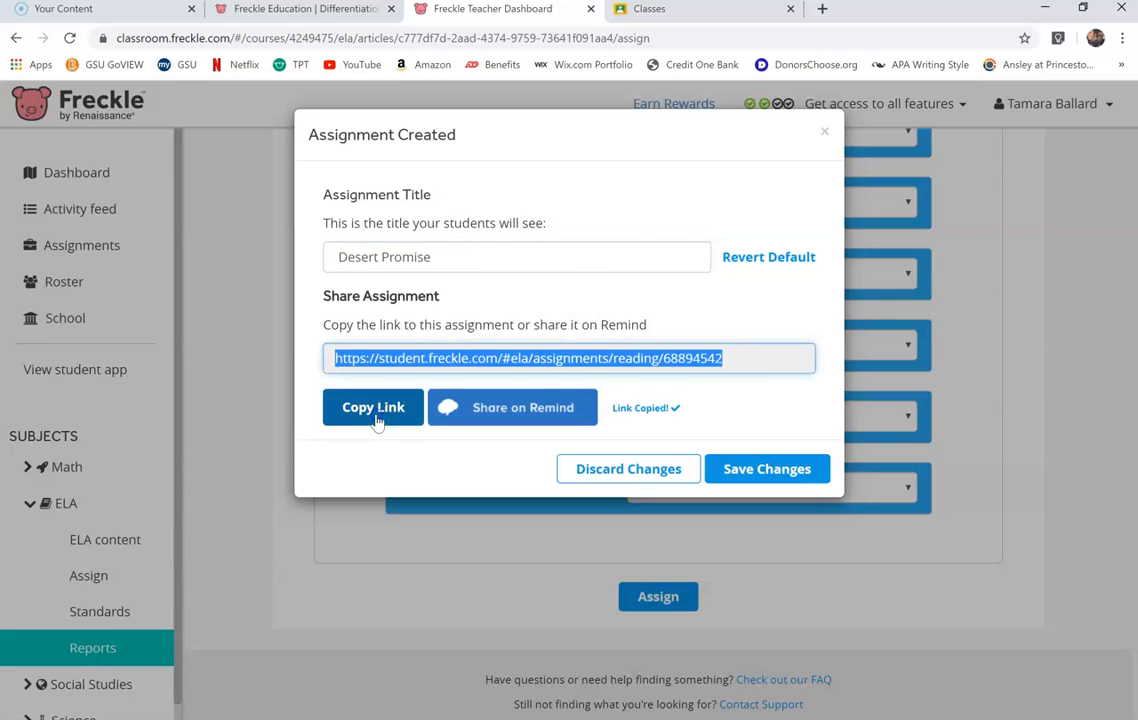
{"action": "left_click", "coordinate": [804, 472]}
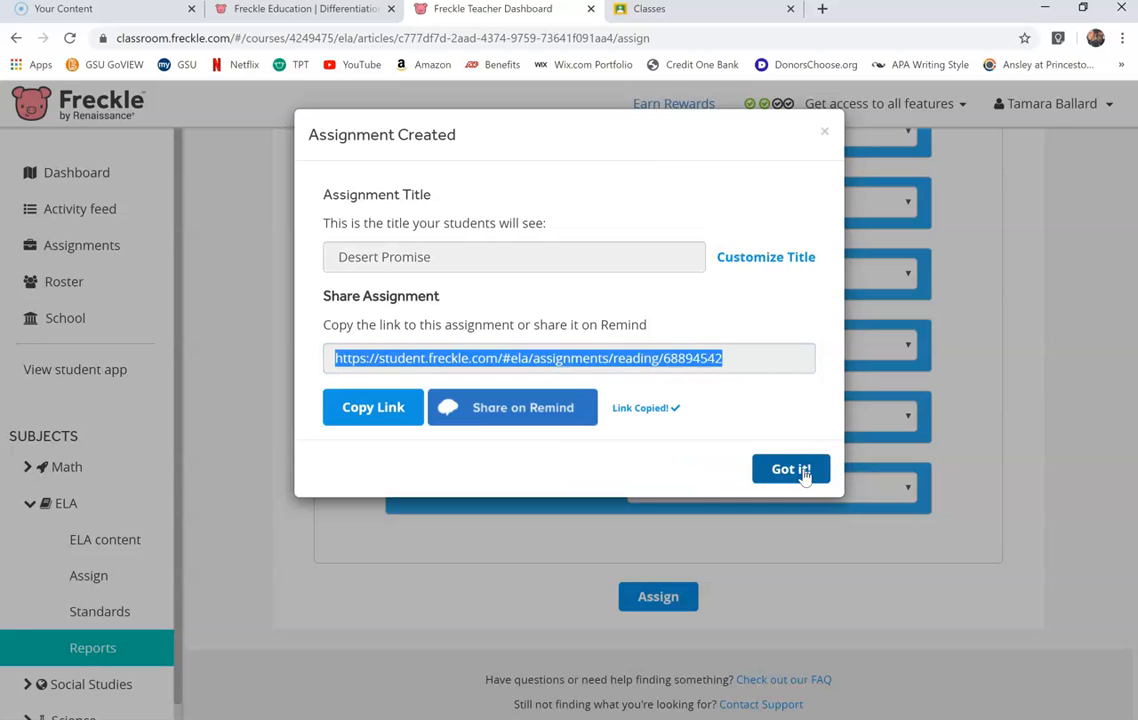
{"action": "left_click", "coordinate": [804, 472]}
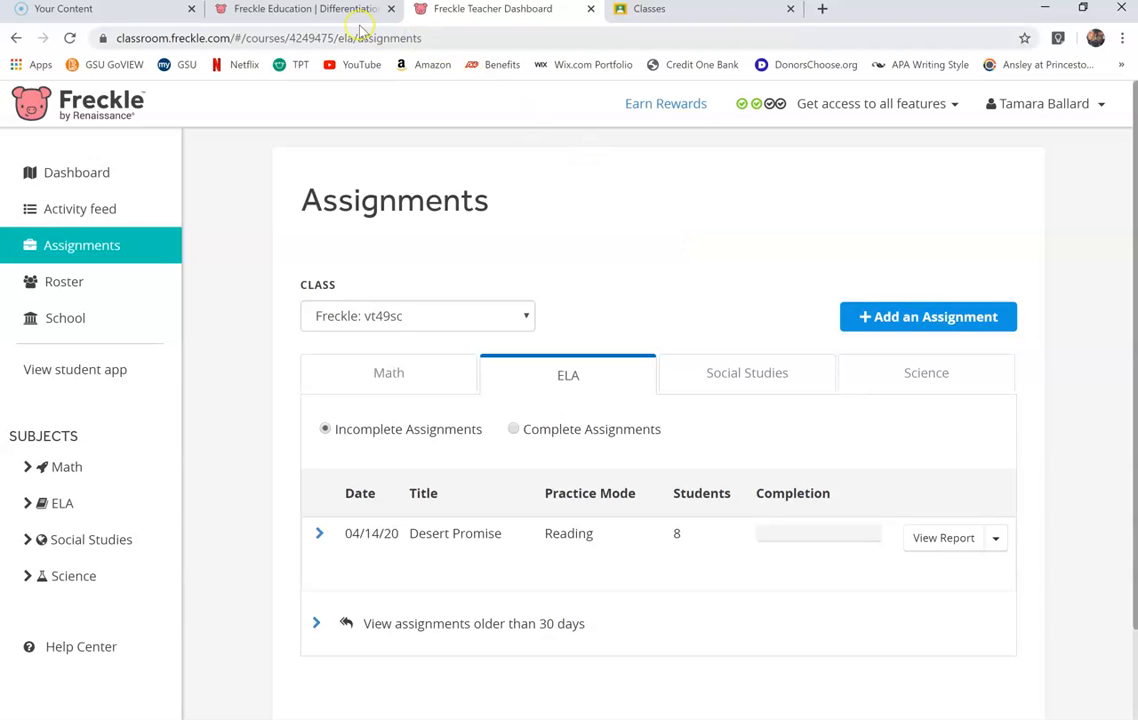
- In Google Classroom's Freckle class, create an assignment titled "Freckle Assignment" with the instructions "Please complete the assignment."
{"action": "left_click", "coordinate": [647, 9]}
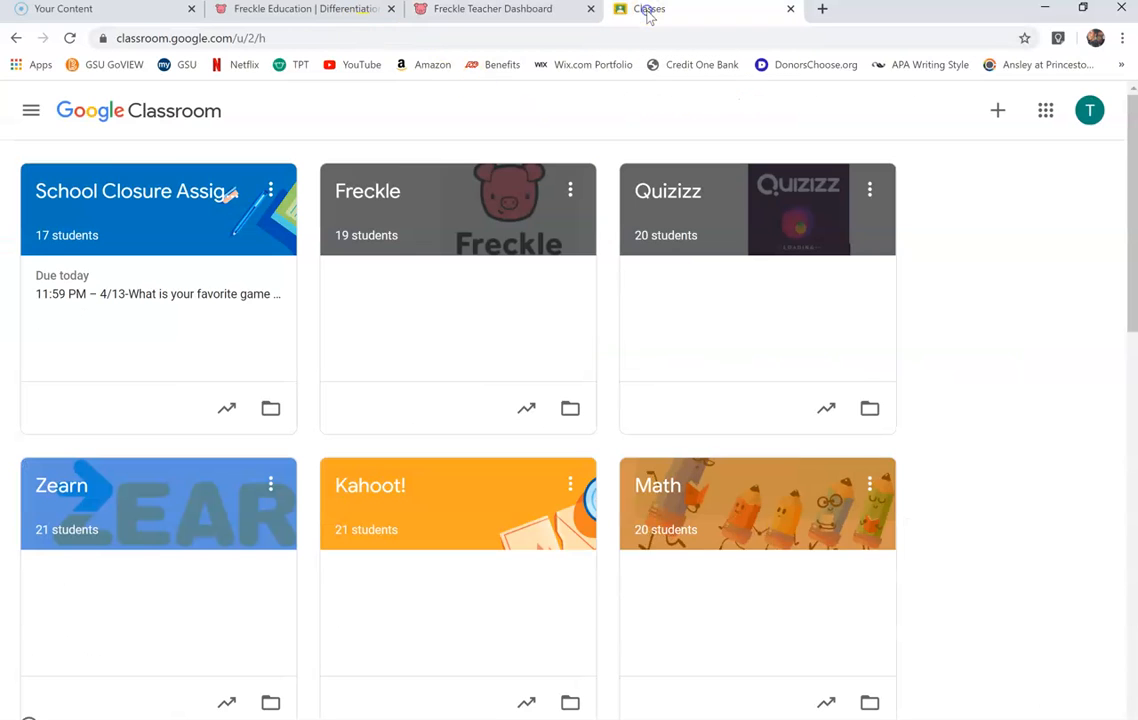
{"action": "left_click", "coordinate": [388, 197]}
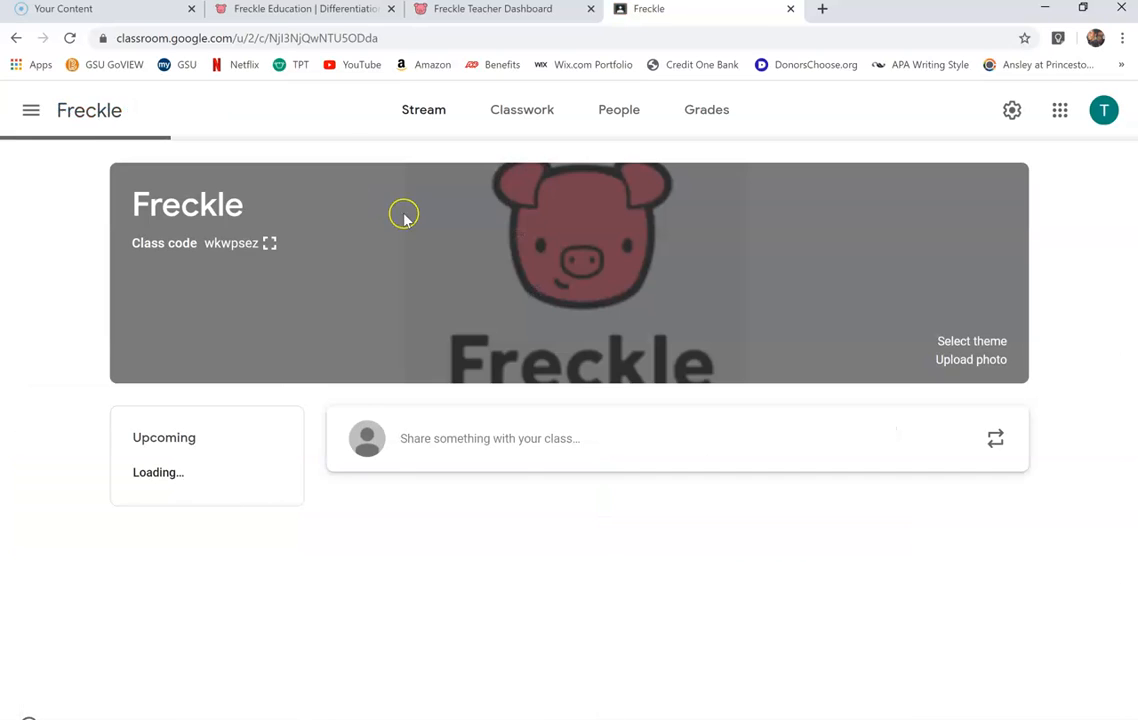
{"action": "left_click", "coordinate": [524, 112]}
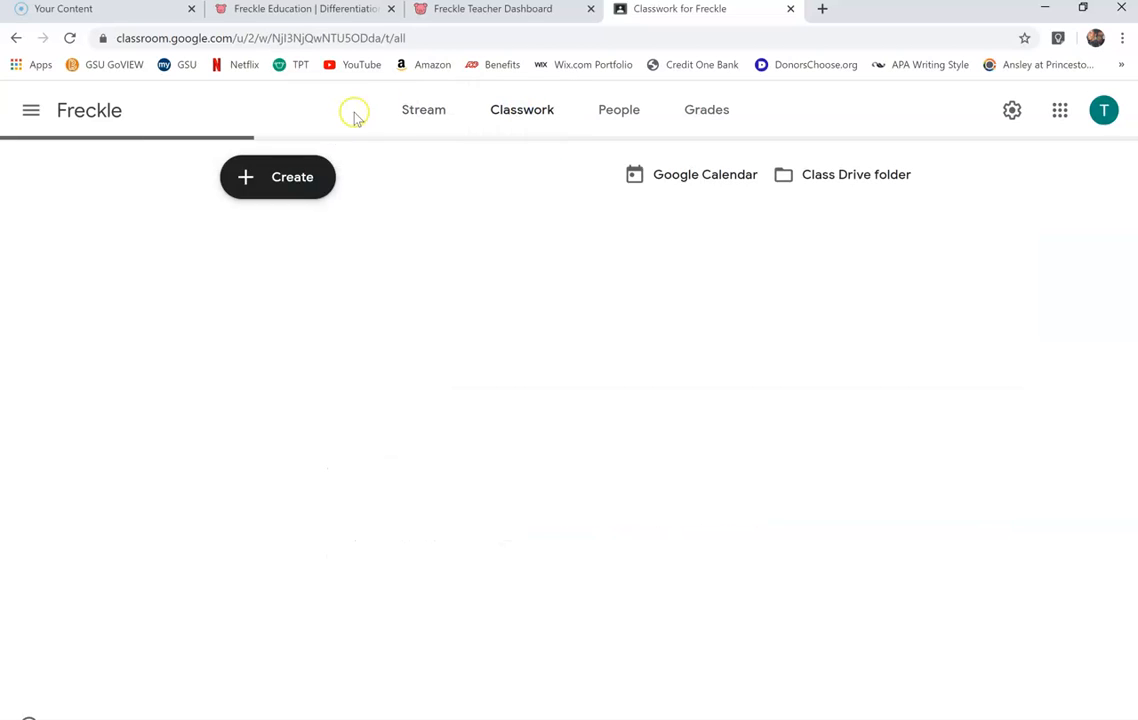
{"action": "left_click", "coordinate": [300, 190]}
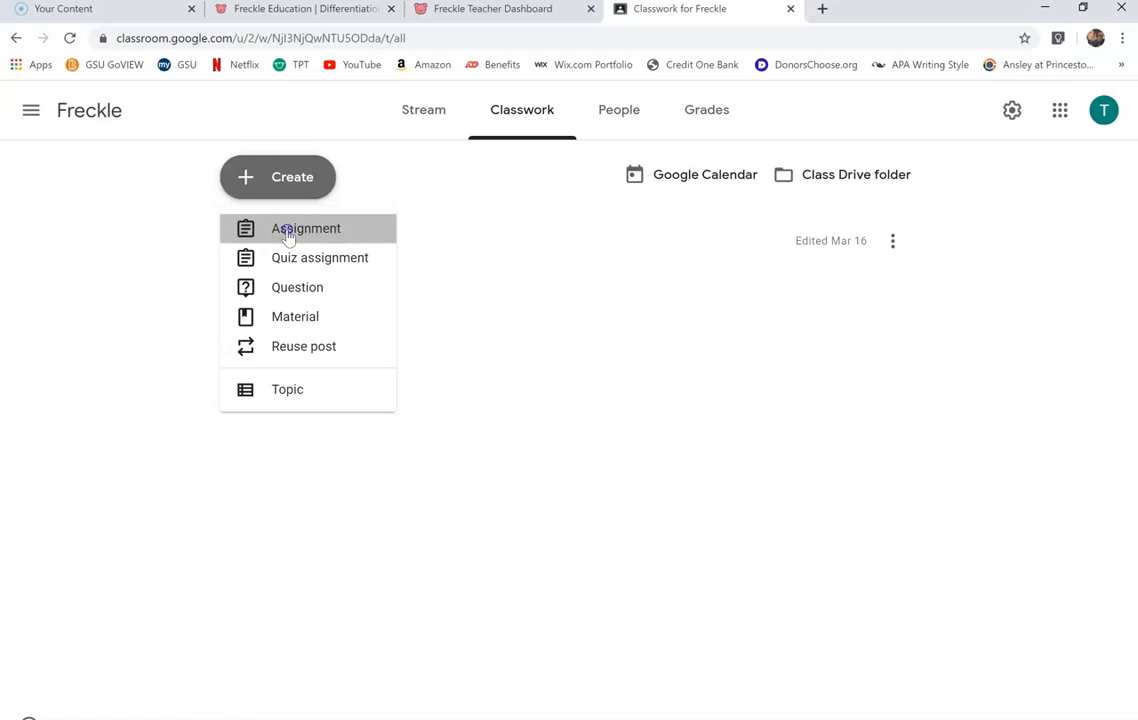
{"action": "left_click", "coordinate": [288, 230]}
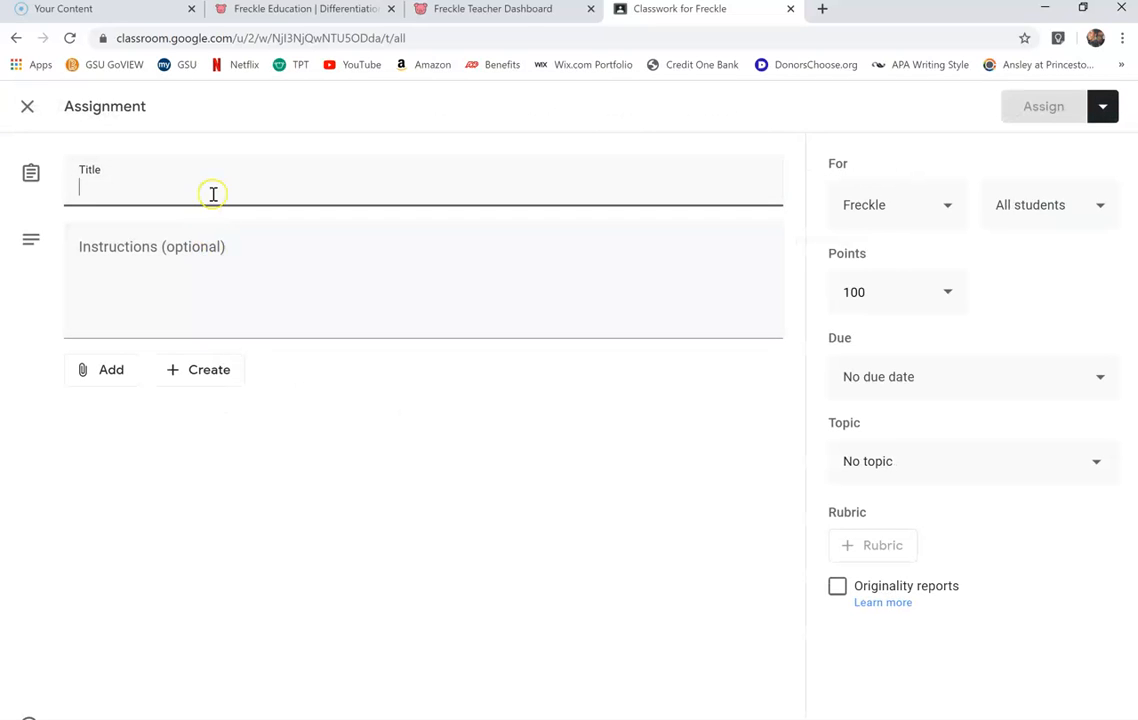
{"action": "type", "text": "Freckle Assignment"}
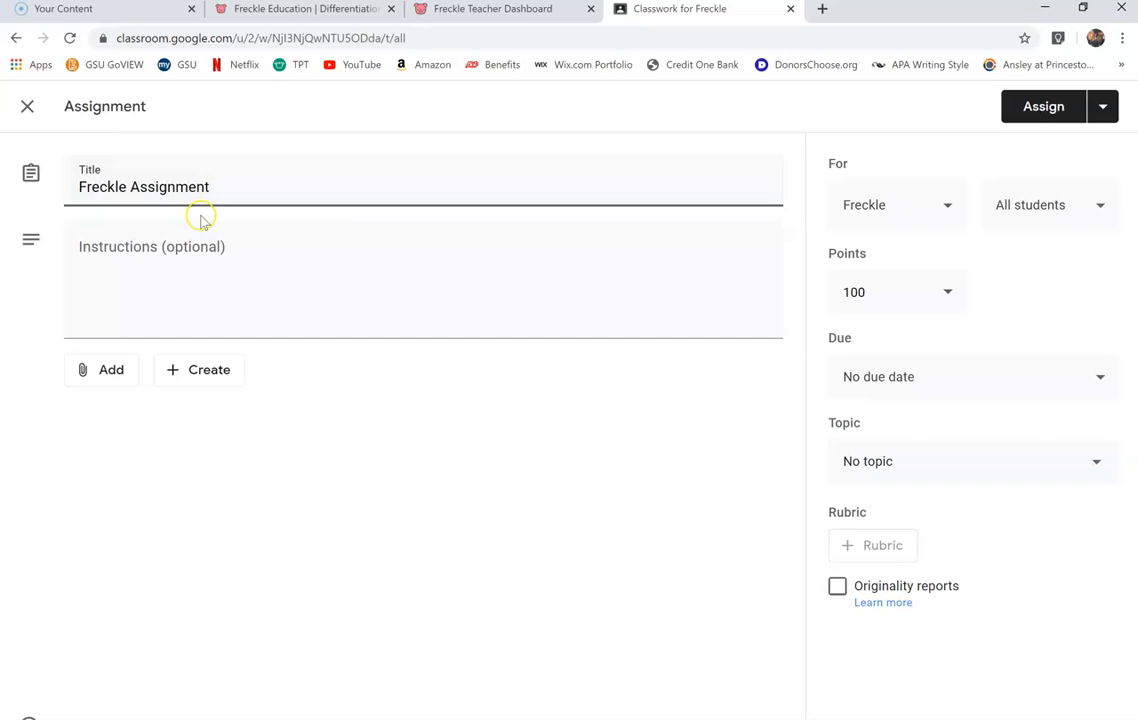
{"action": "left_click", "coordinate": [185, 246]}
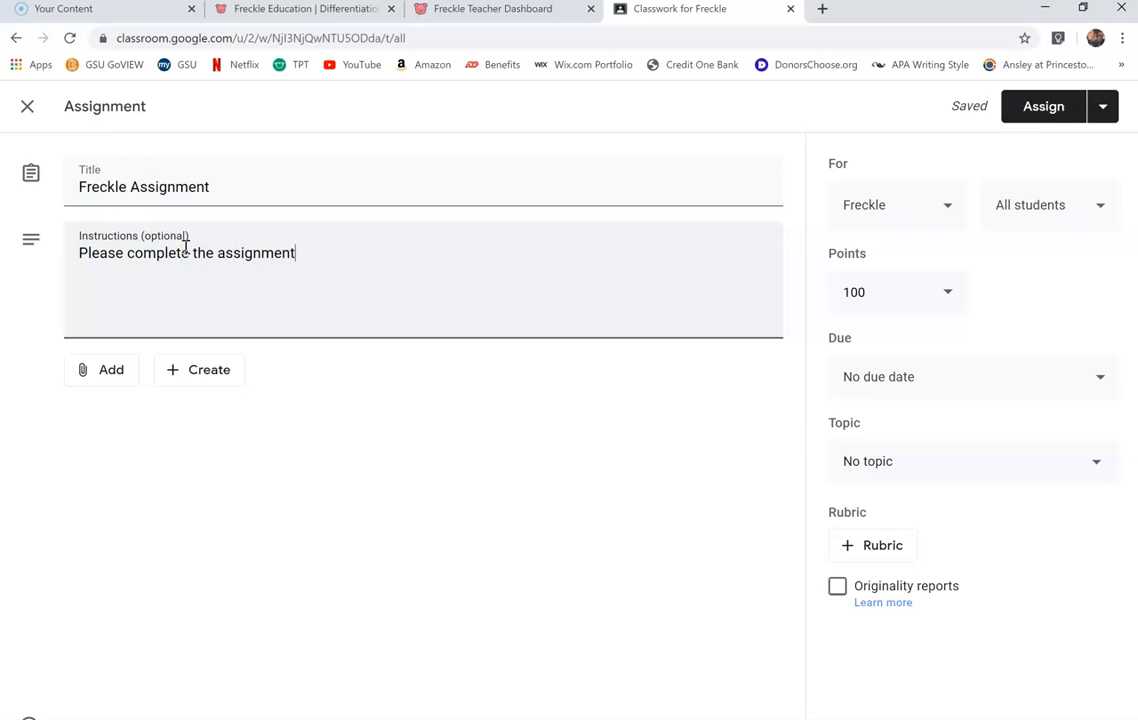
- Attach the copied Freckle reading assignment link to the Google Classroom assignment
{"action": "left_click", "coordinate": [101, 389]}
{"action": "left_click", "coordinate": [108, 445]}
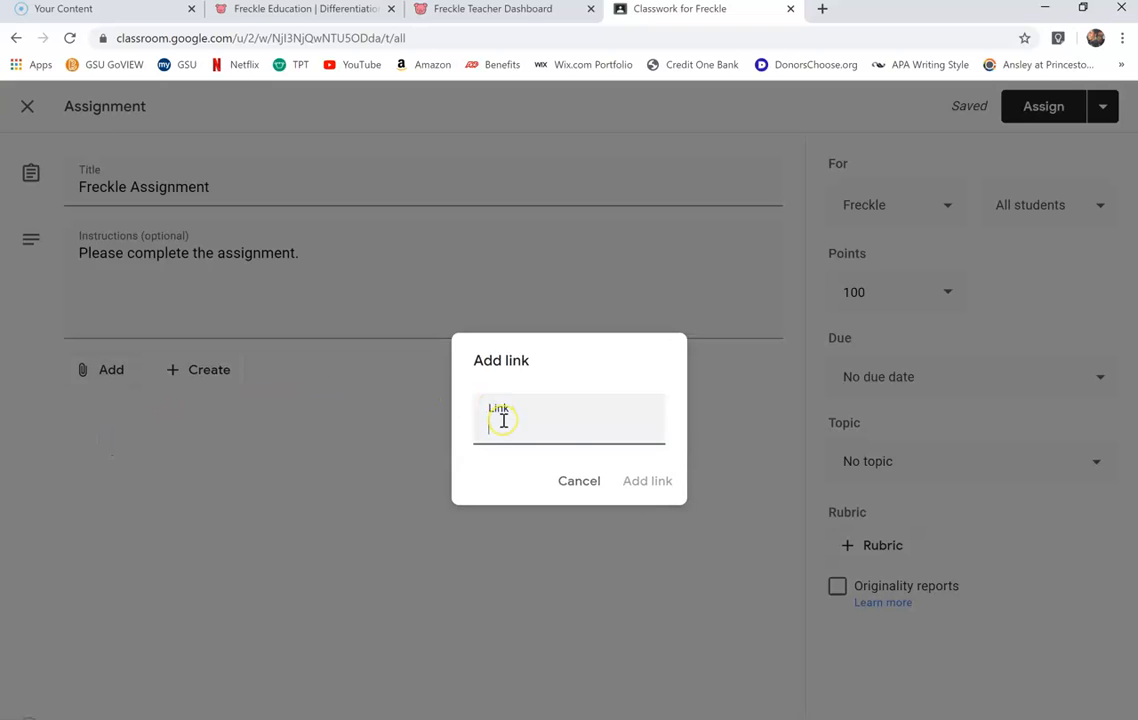
{"action": "key", "text": "ctrl+v"}
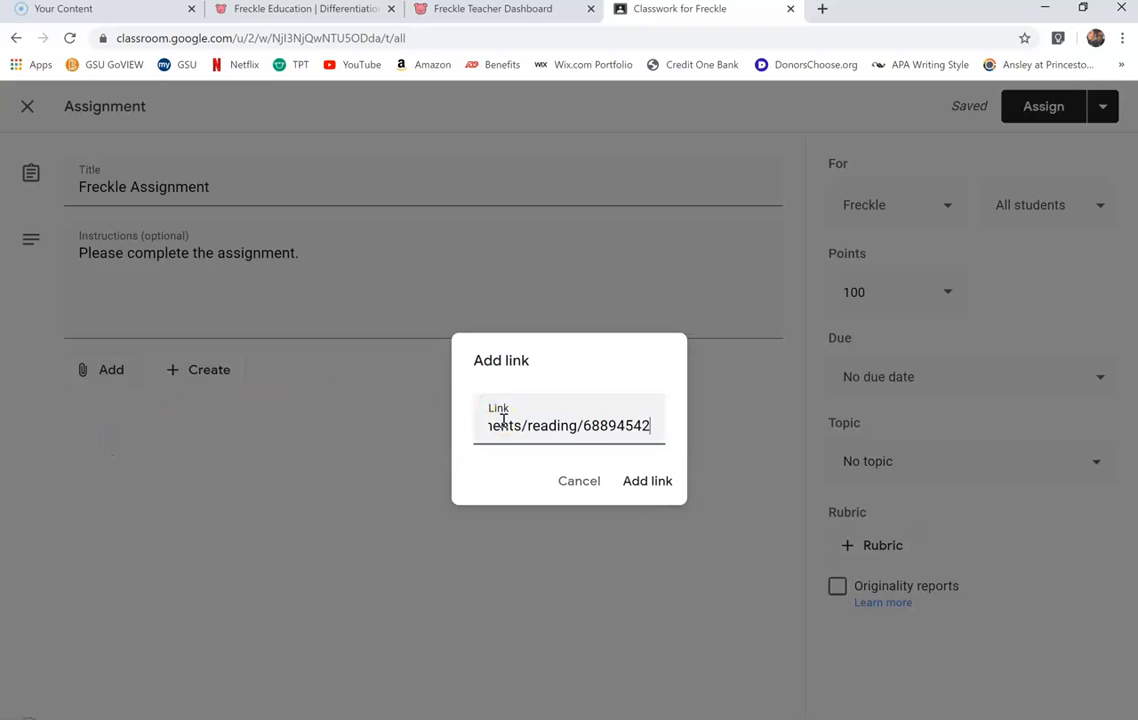
{"action": "left_click", "coordinate": [652, 483]}
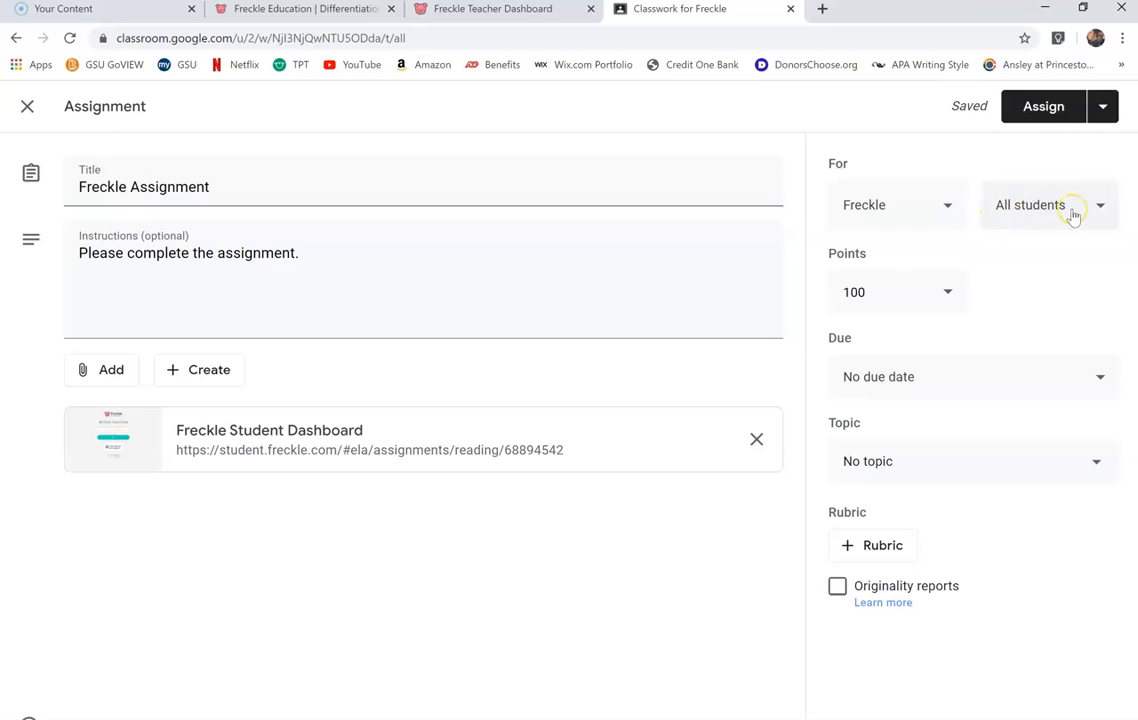
- Schedule the Freckle Assignment for Apr 16, 2020 at 8:00 AM
{"action": "left_click", "coordinate": [1049, 110]}
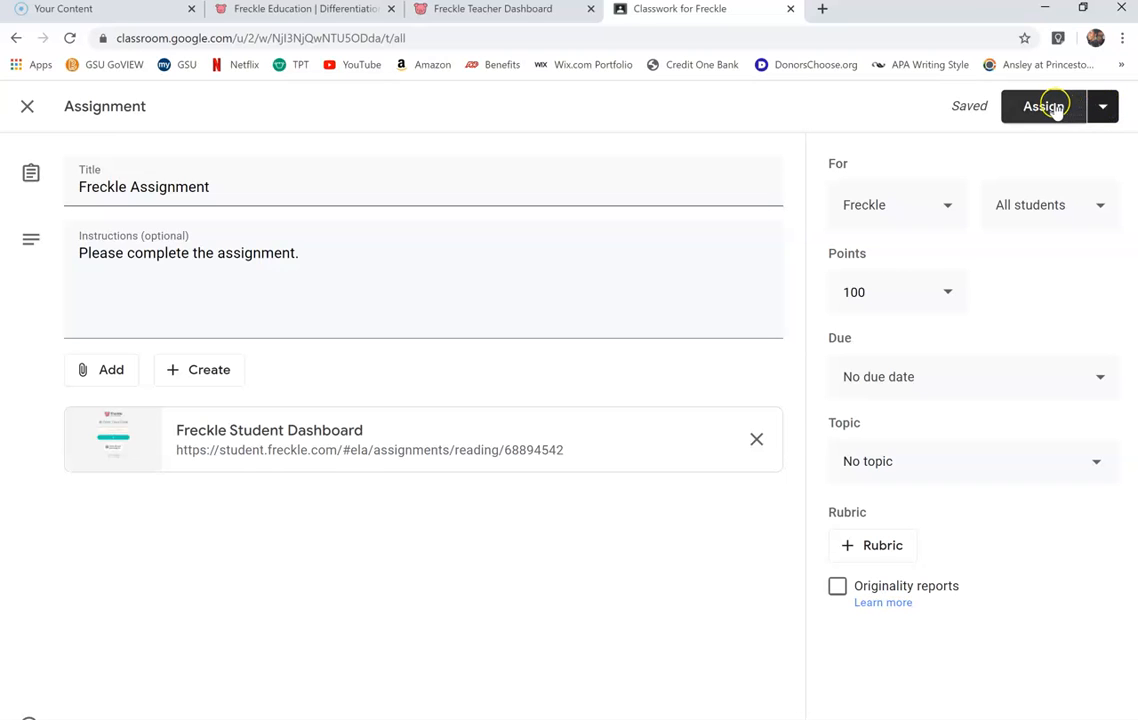
{"action": "left_click", "coordinate": [1101, 107]}
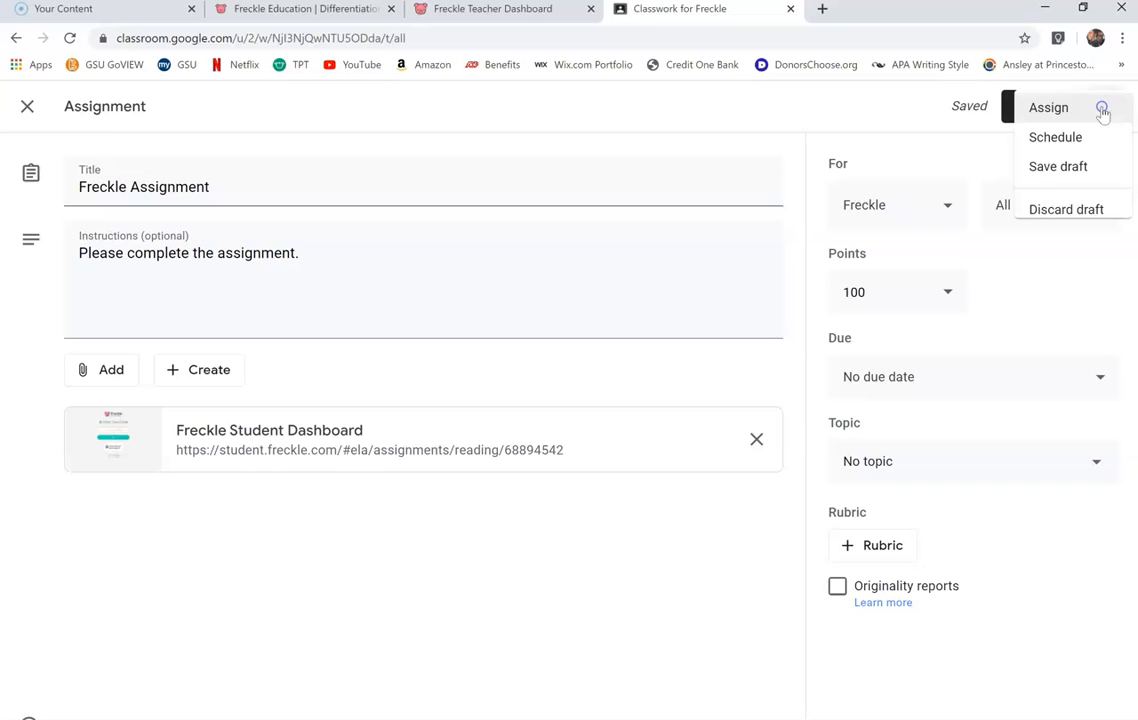
{"action": "left_click", "coordinate": [1050, 148]}
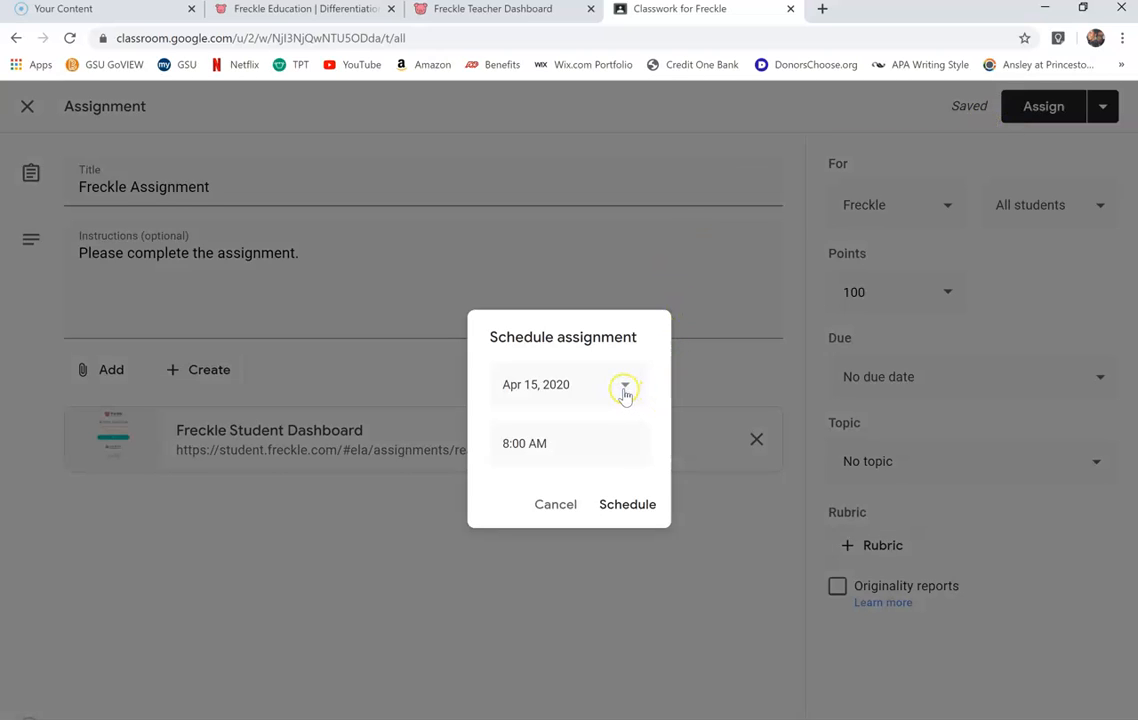
{"action": "left_click", "coordinate": [624, 389]}
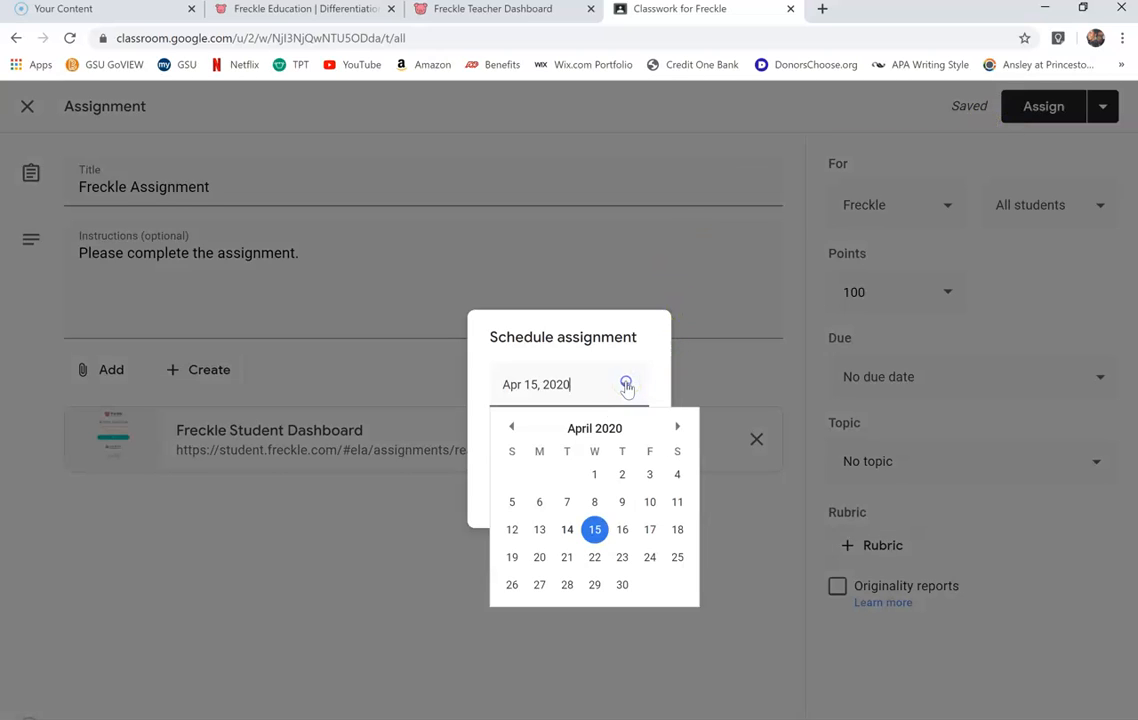
{"action": "left_click", "coordinate": [624, 530]}
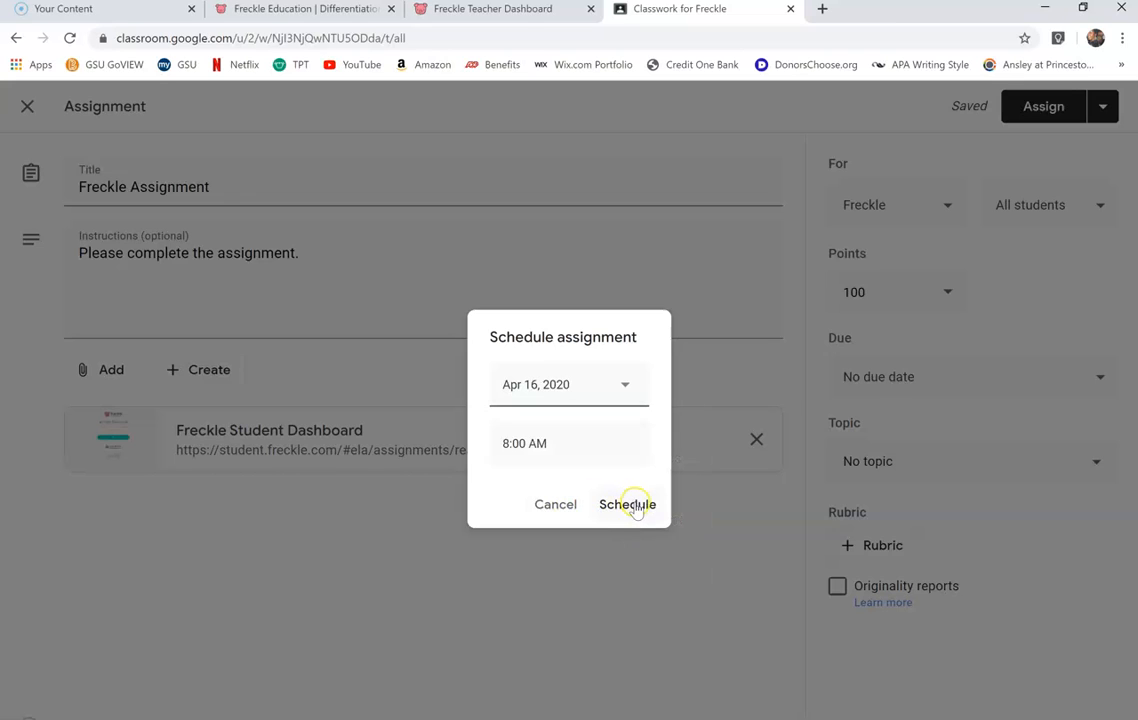
{"action": "left_click", "coordinate": [636, 510]}
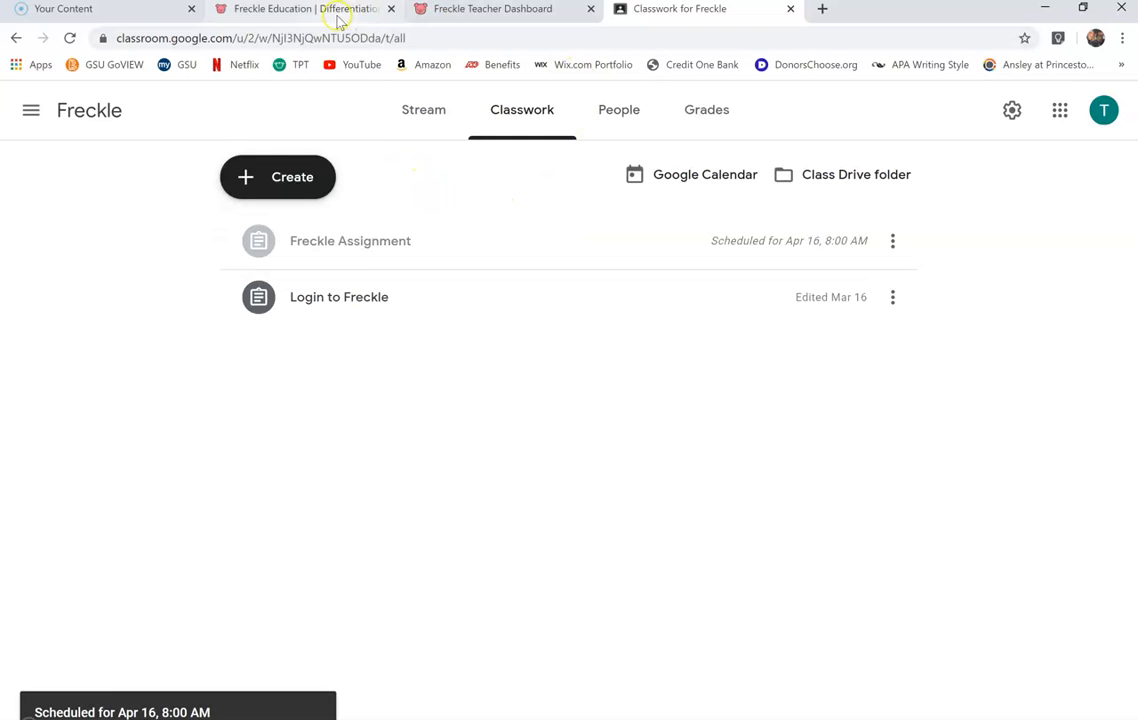
- Back in Freckle, show the Brilliant Scholars class's ELA assignments and examine each student's status and accuracy for A Flower for Edwin
{"action": "left_click", "coordinate": [465, 12]}
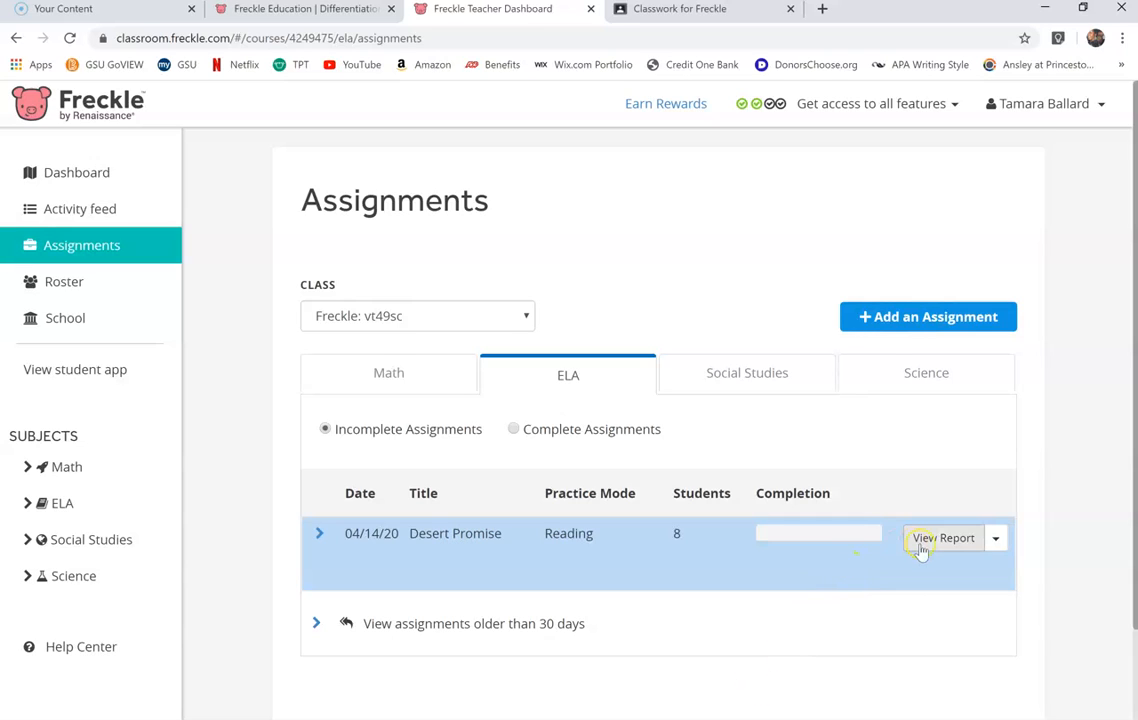
{"action": "left_click", "coordinate": [459, 310]}
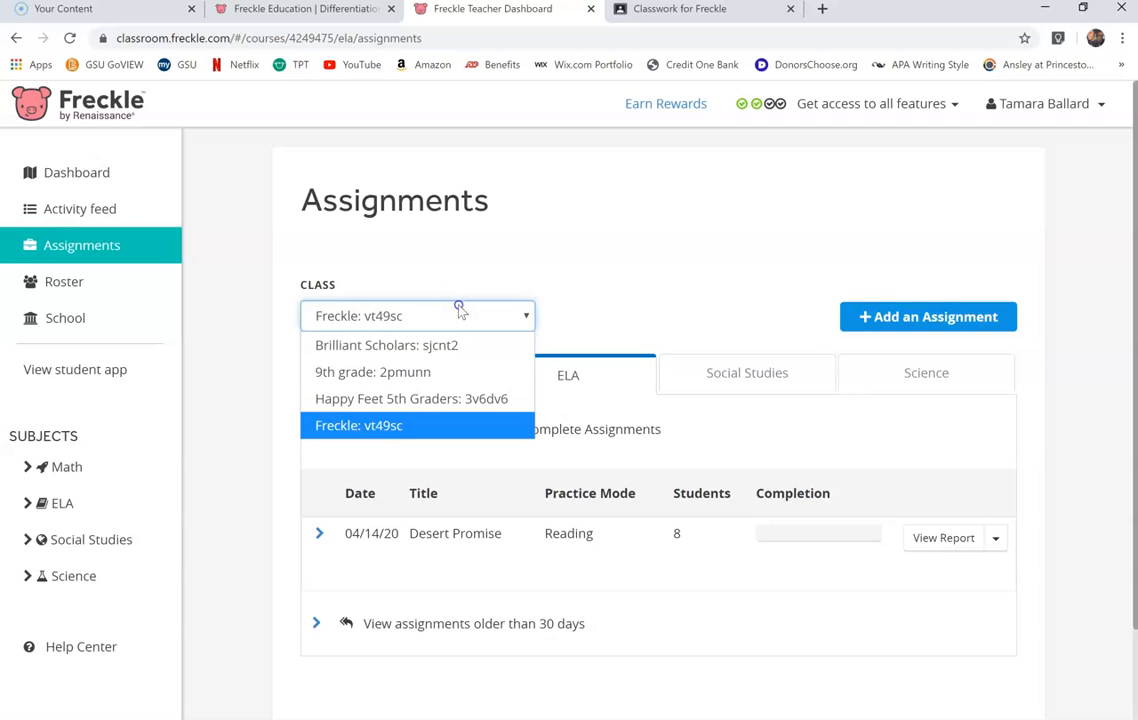
{"action": "left_click", "coordinate": [431, 348]}
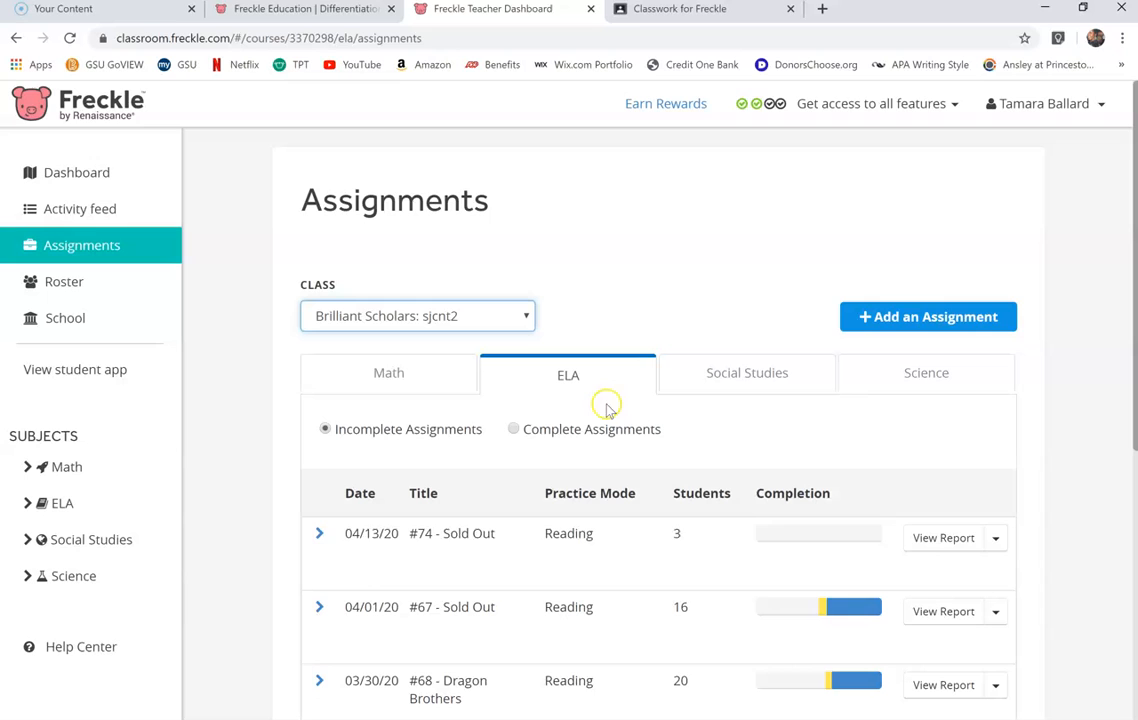
{"action": "scroll", "coordinate": [658, 400], "scroll_direction": "down", "scroll_amount": 5}
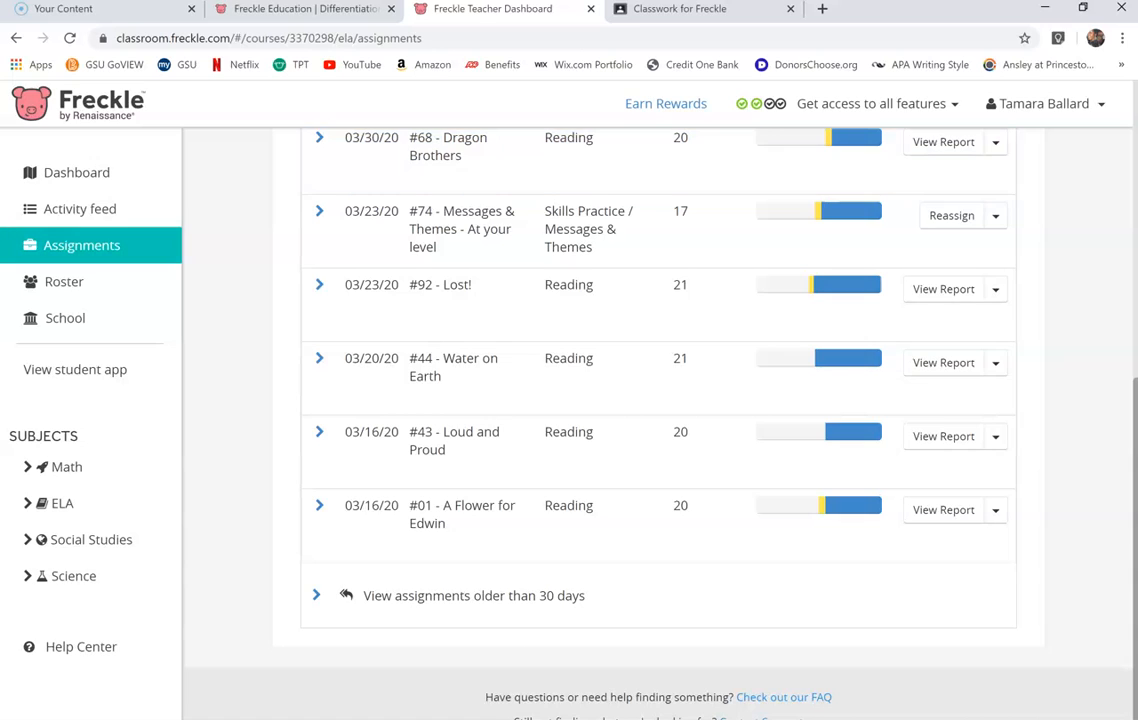
{"action": "left_click", "coordinate": [551, 519]}
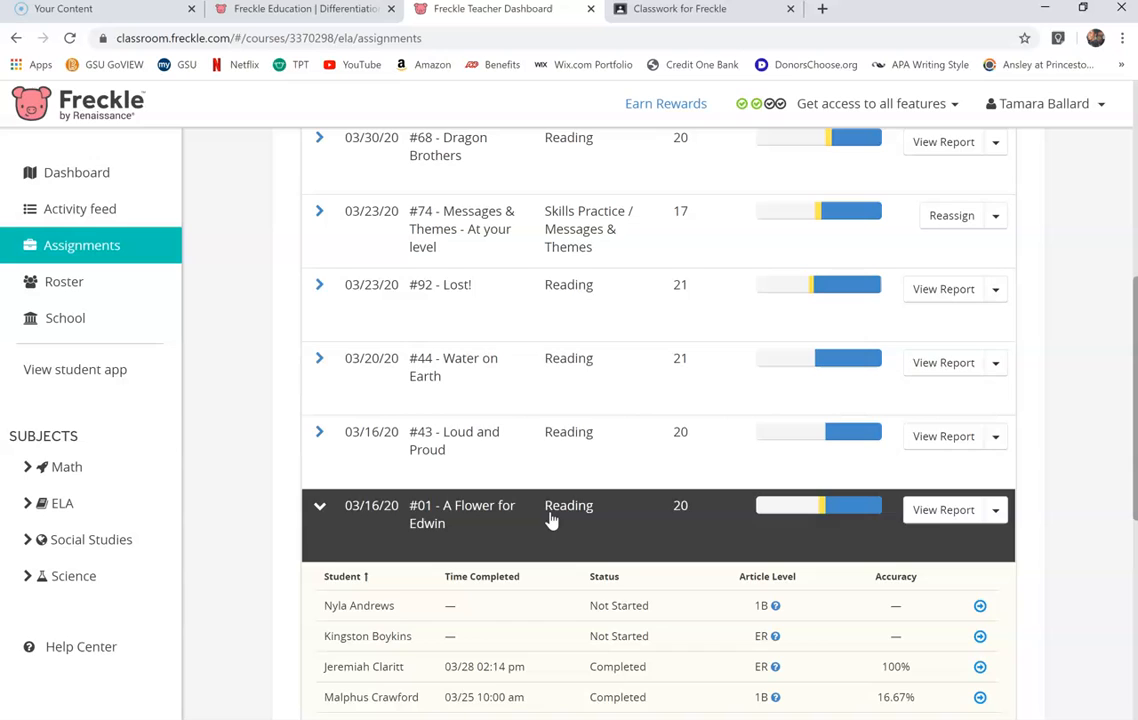
{"action": "scroll", "coordinate": [551, 519], "scroll_direction": "down", "scroll_amount": 4}
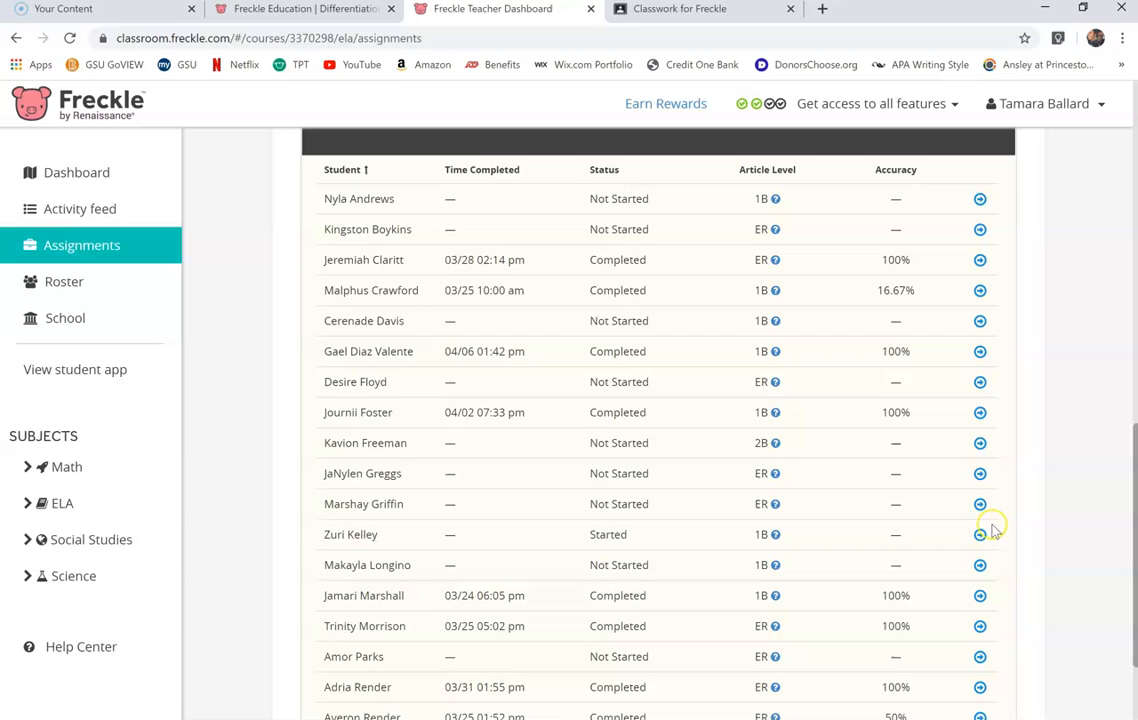
{"action": "scroll", "coordinate": [993, 527], "scroll_direction": "up", "scroll_amount": 2}
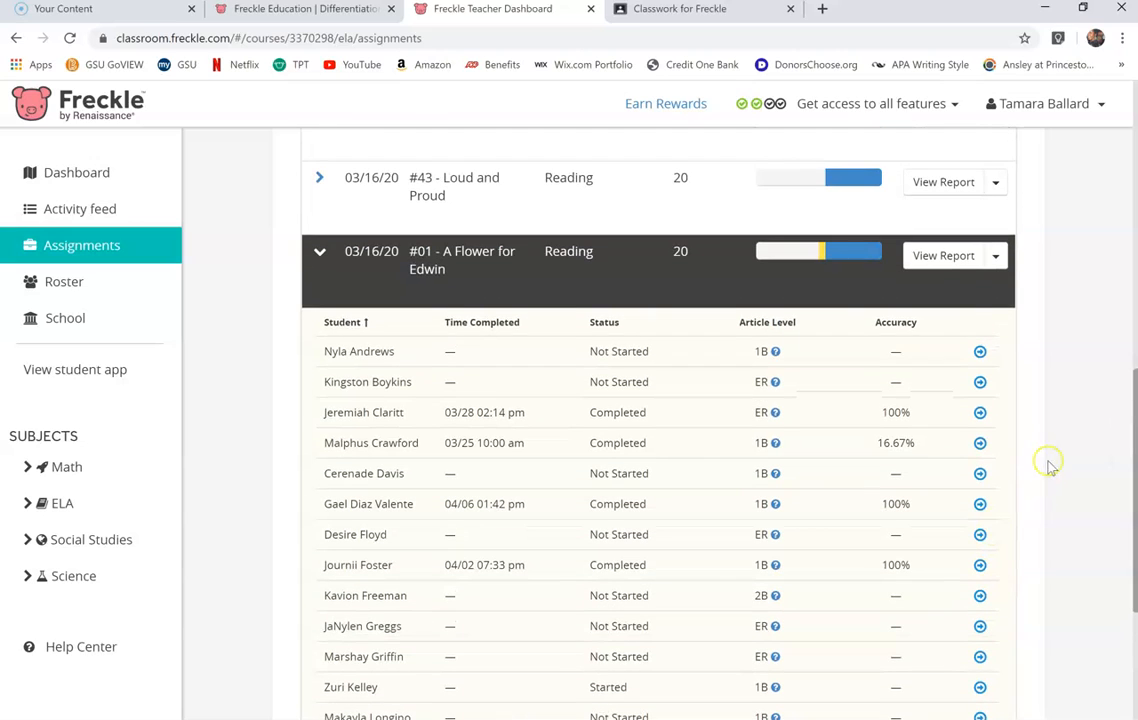
- Open the report for A Flower for Edwin and look over its student activity list
{"action": "left_click", "coordinate": [943, 256]}
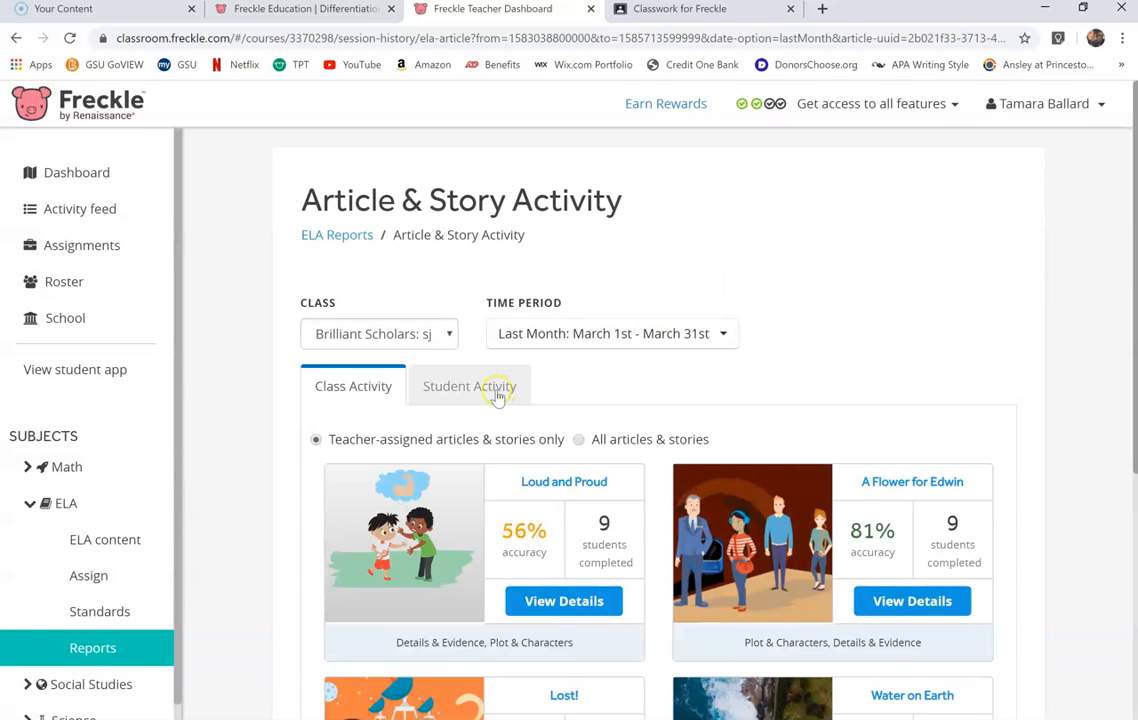
{"action": "left_click", "coordinate": [496, 393]}
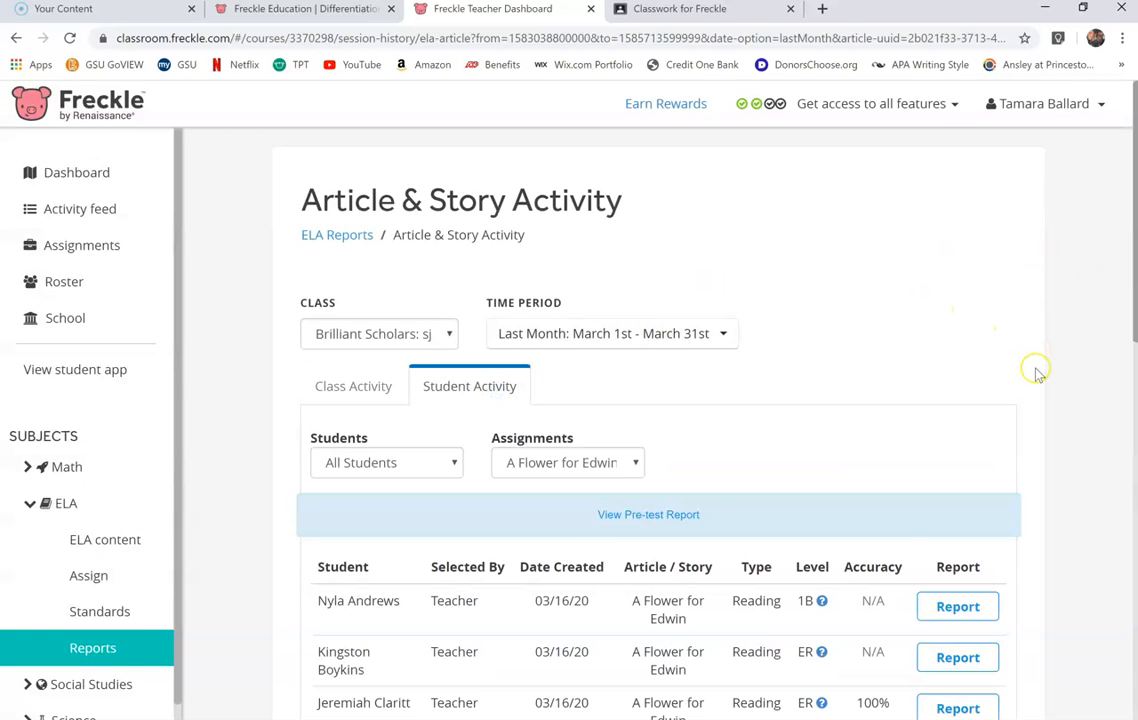
{"action": "scroll", "coordinate": [1035, 372], "scroll_direction": "down", "scroll_amount": 5}
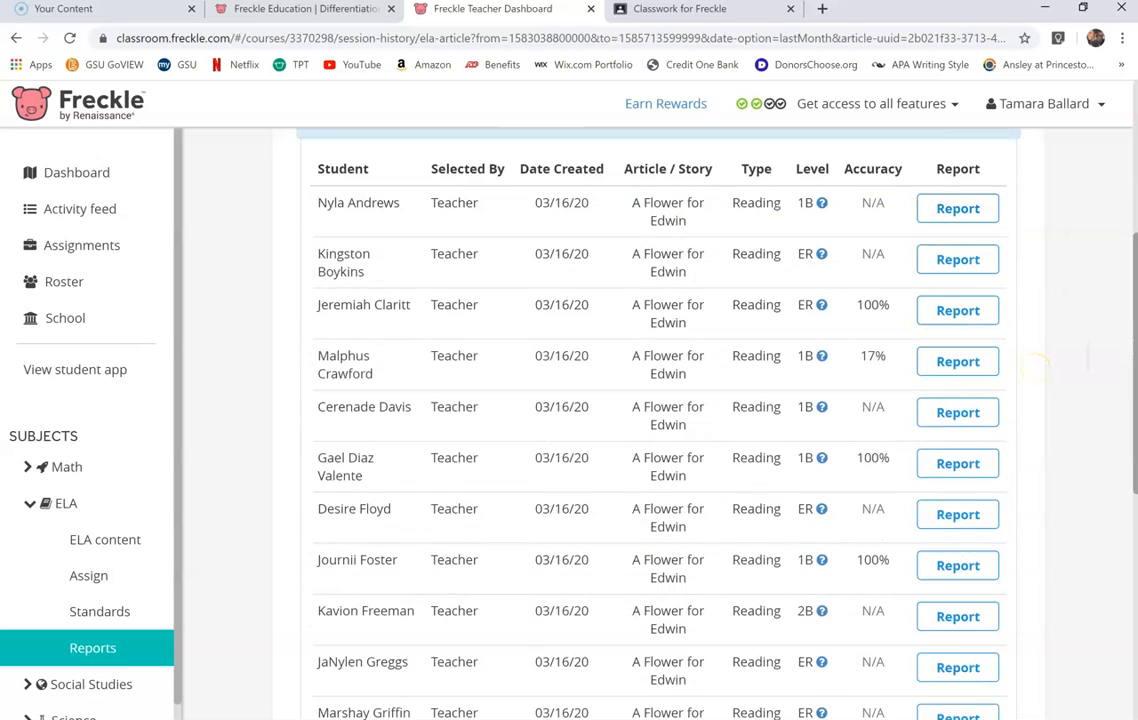
- Open the individual report of the student with 17% accuracy on A Flower for Edwin and examine the answers to each question
{"action": "scroll", "coordinate": [1035, 370], "scroll_direction": "down", "scroll_amount": 1}
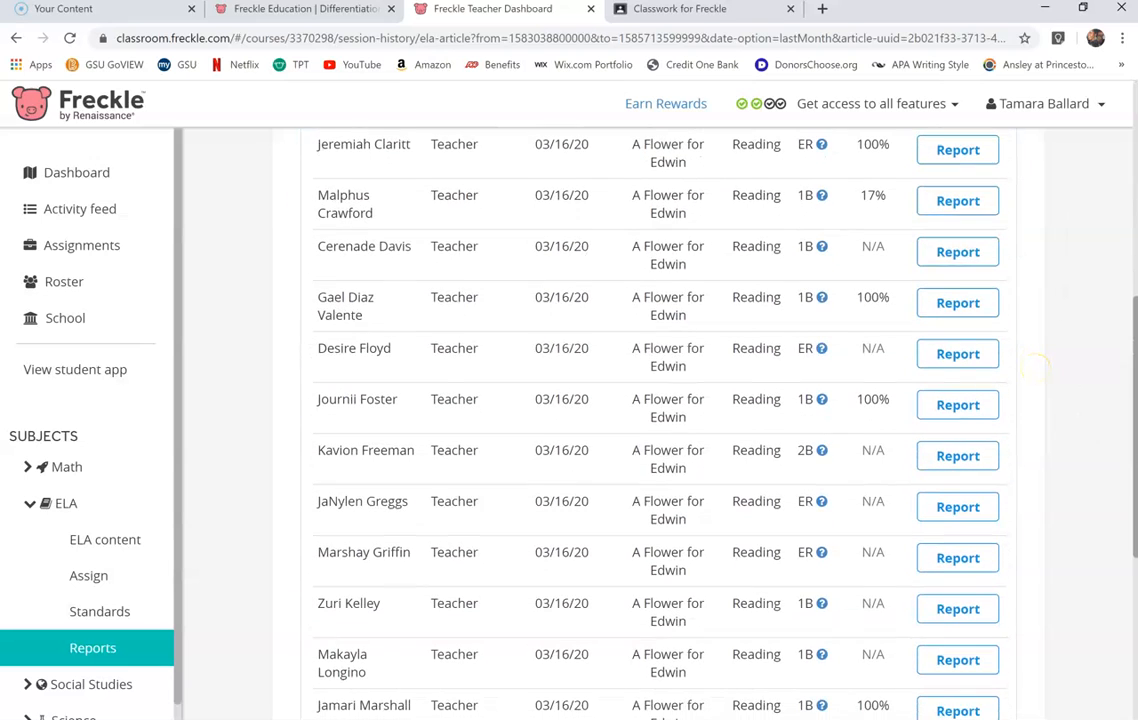
{"action": "left_click", "coordinate": [957, 202]}
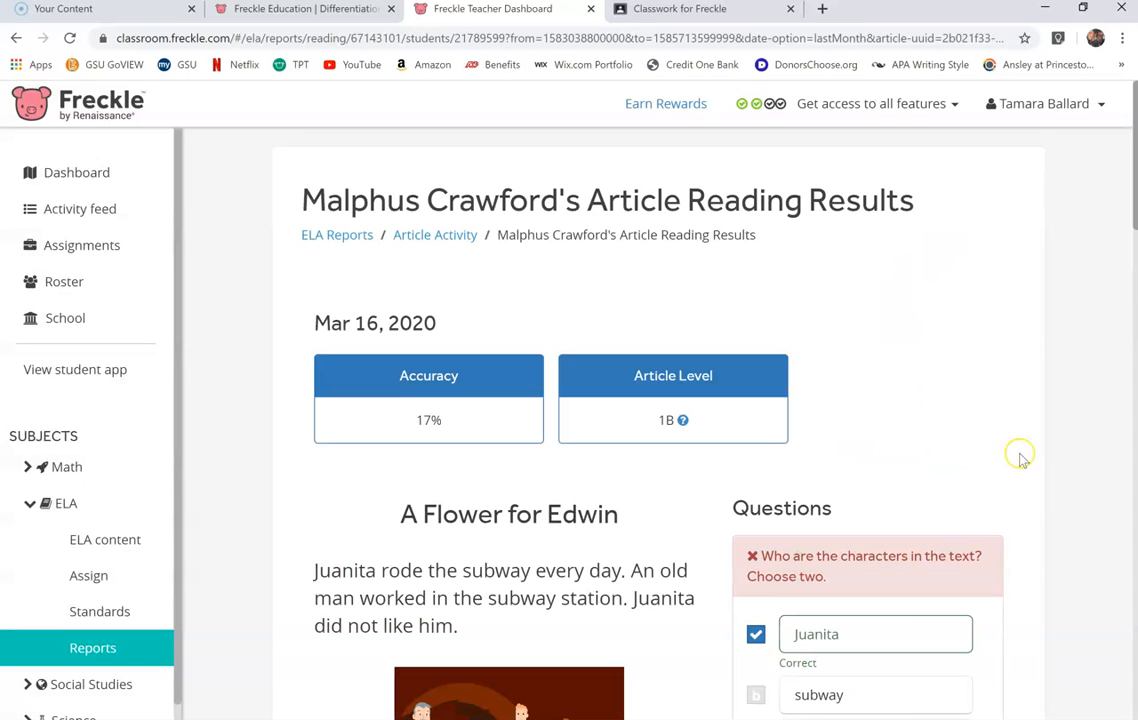
{"action": "scroll", "coordinate": [1019, 453], "scroll_direction": "down", "scroll_amount": 2}
{"action": "scroll", "coordinate": [1019, 453], "scroll_direction": "down", "scroll_amount": 4}
{"action": "scroll", "coordinate": [1016, 452], "scroll_direction": "up", "scroll_amount": 1}
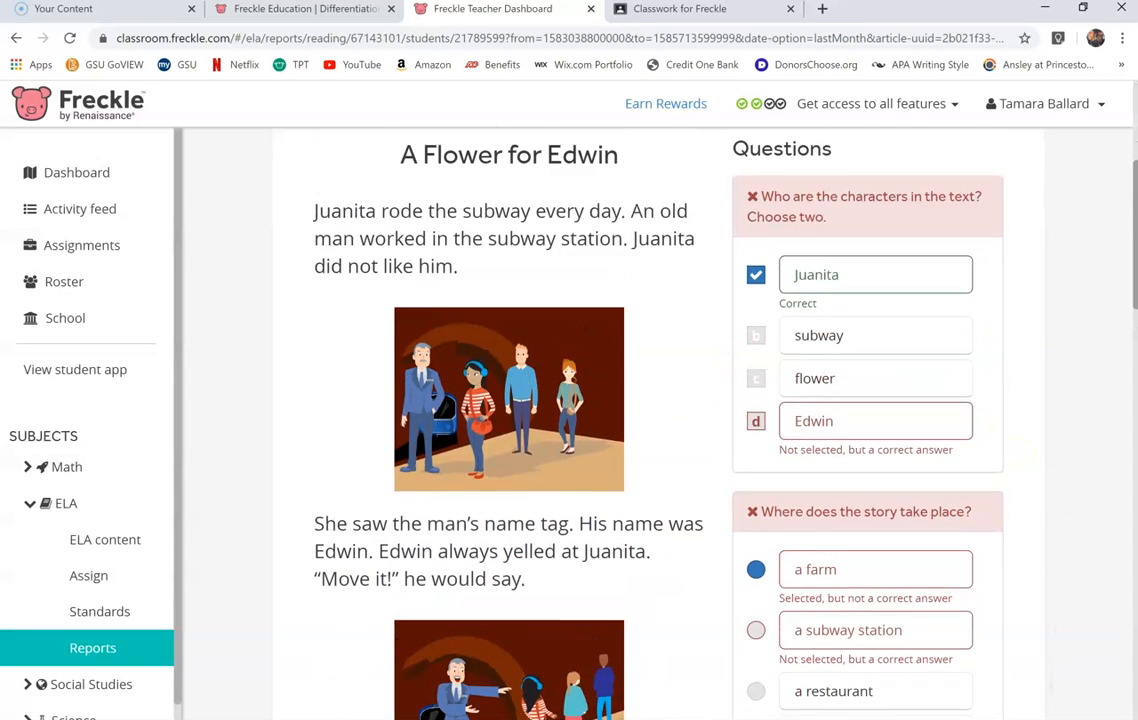
{"action": "scroll", "coordinate": [640, 420], "scroll_direction": "down", "scroll_amount": 7}
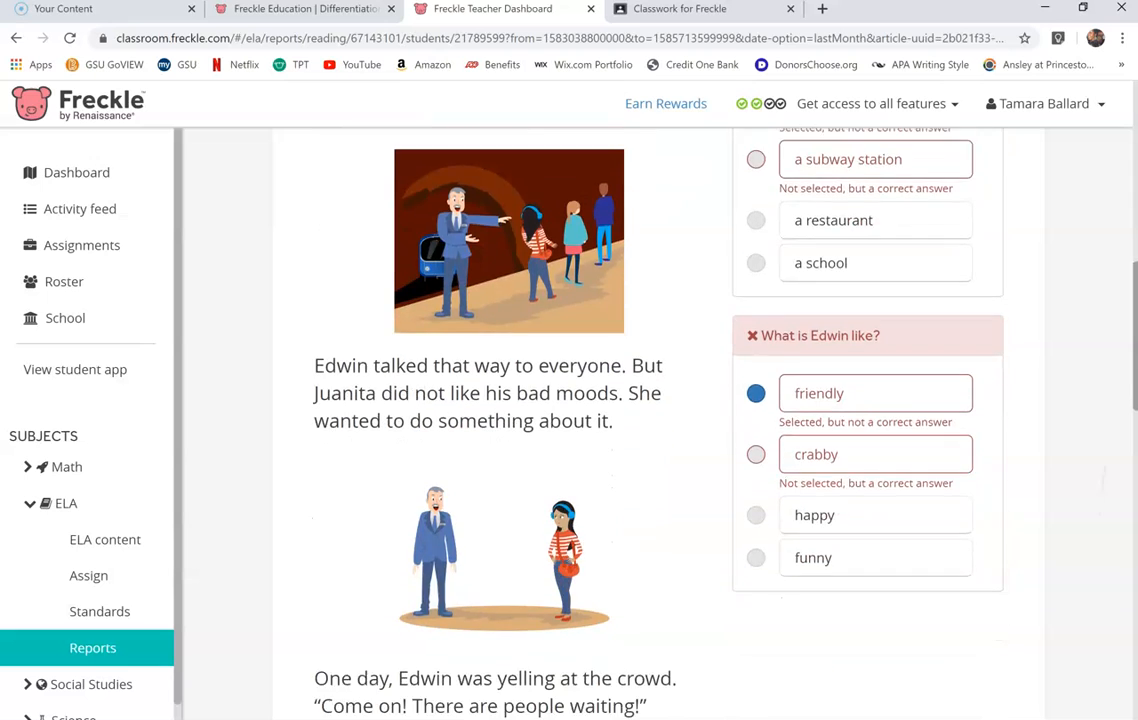
{"action": "scroll", "coordinate": [640, 420], "scroll_direction": "down", "scroll_amount": 8}
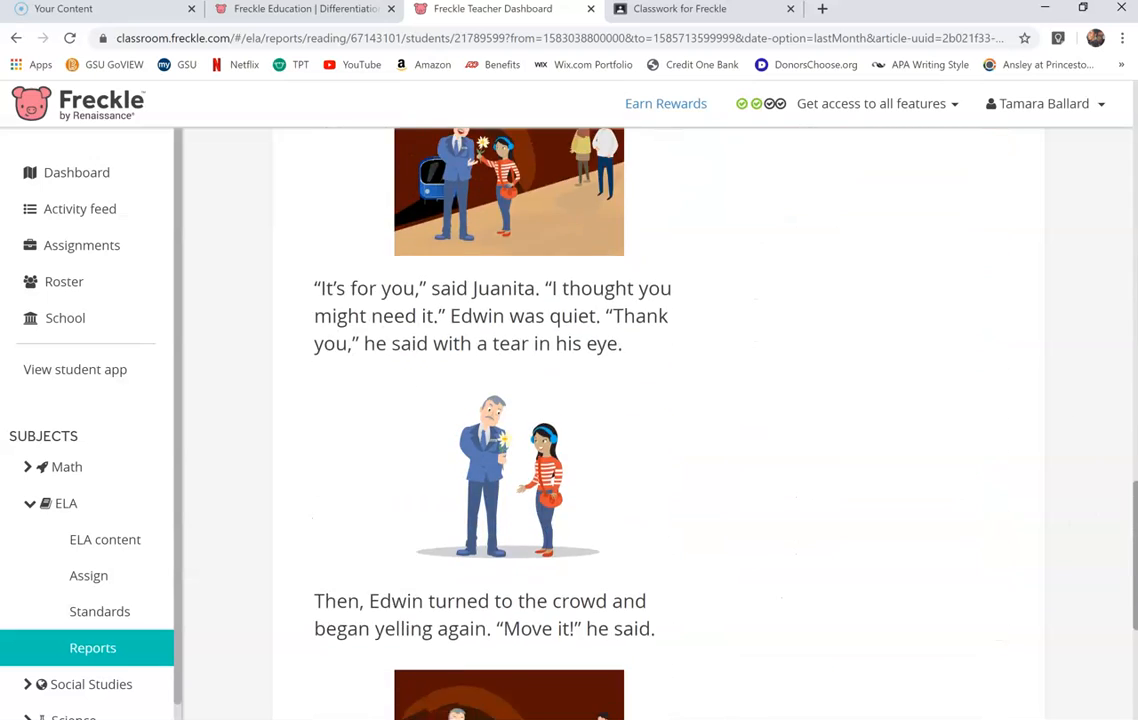
{"action": "scroll", "coordinate": [640, 420], "scroll_direction": "up", "scroll_amount": 4}
{"action": "scroll", "coordinate": [640, 420], "scroll_direction": "up", "scroll_amount": 12}
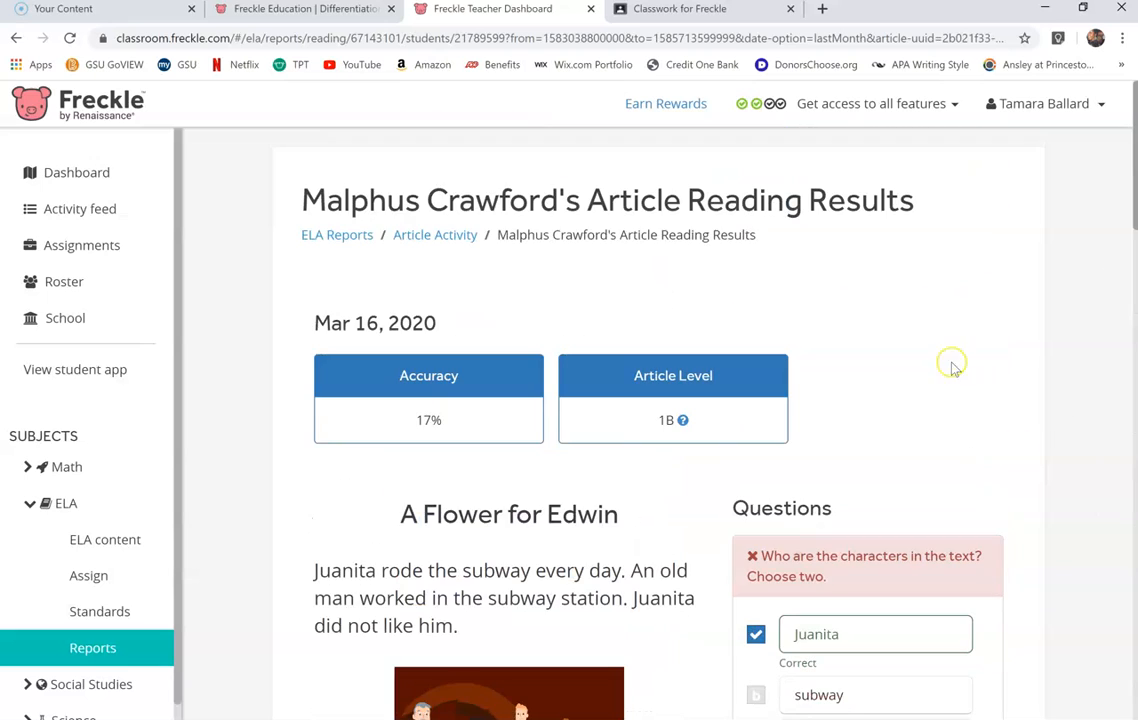
- Return to the Brilliant Scholars class's assignments and look over the incomplete ELA assignments and their completion
{"action": "left_click", "coordinate": [101, 247]}
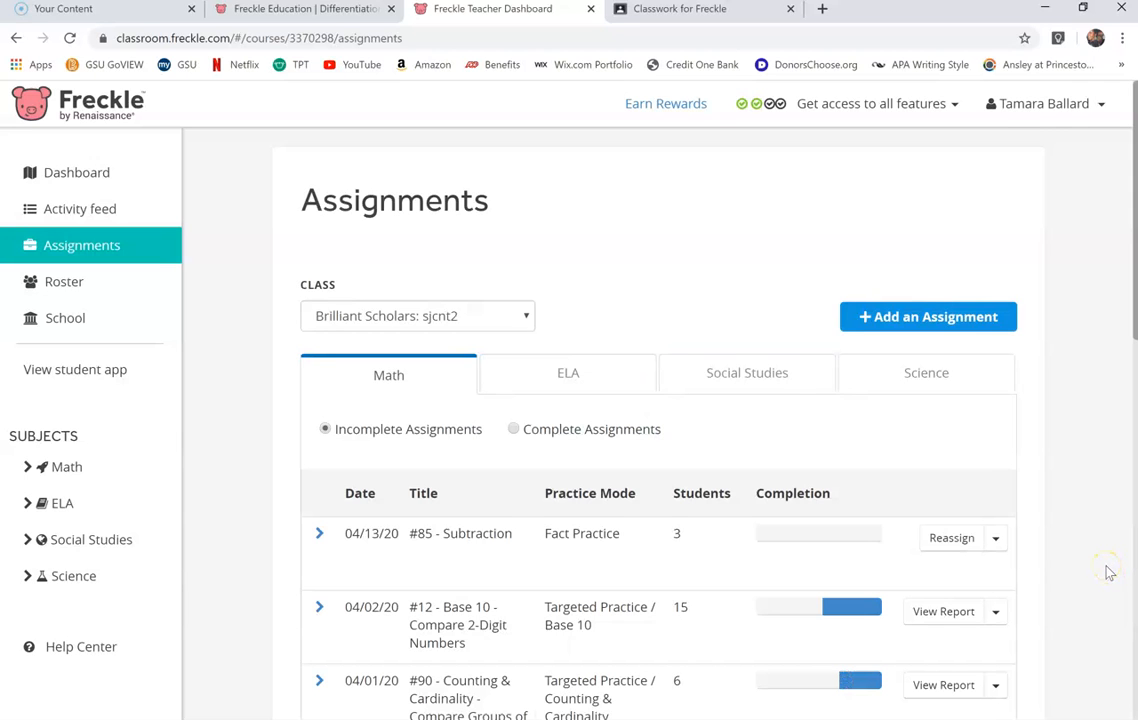
{"action": "scroll", "coordinate": [1108, 572], "scroll_direction": "down", "scroll_amount": 4}
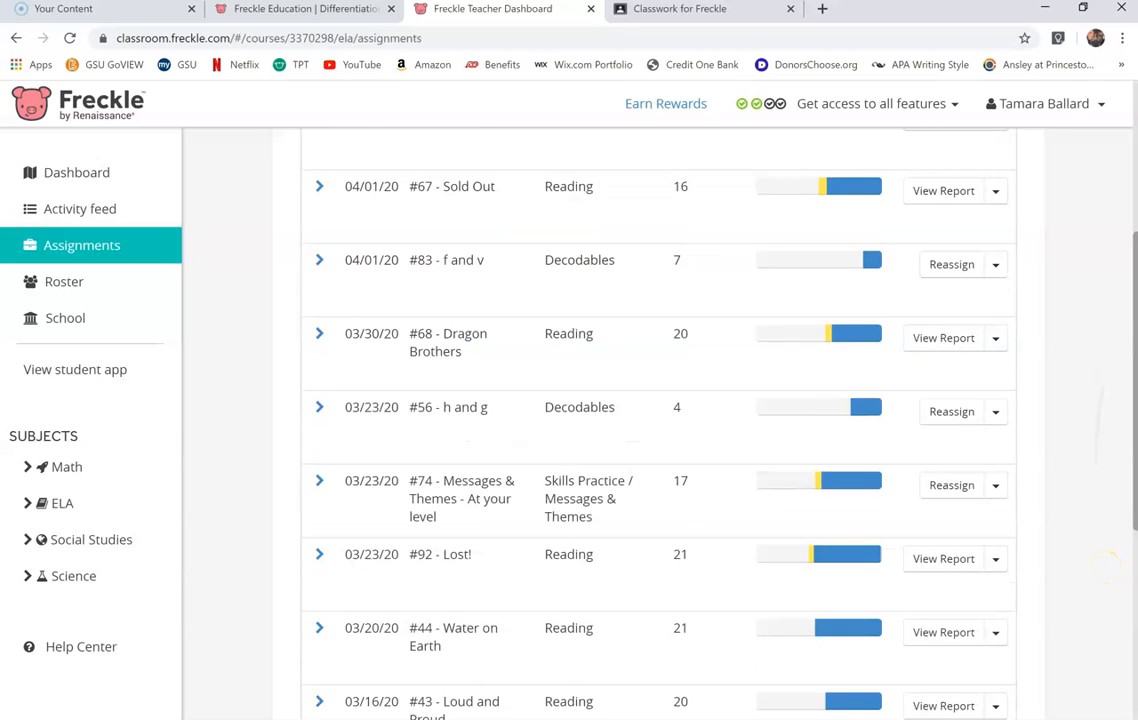
{"action": "scroll", "coordinate": [1105, 565], "scroll_direction": "down", "scroll_amount": 2}
{"action": "scroll", "coordinate": [659, 420], "scroll_direction": "up", "scroll_amount": 5}
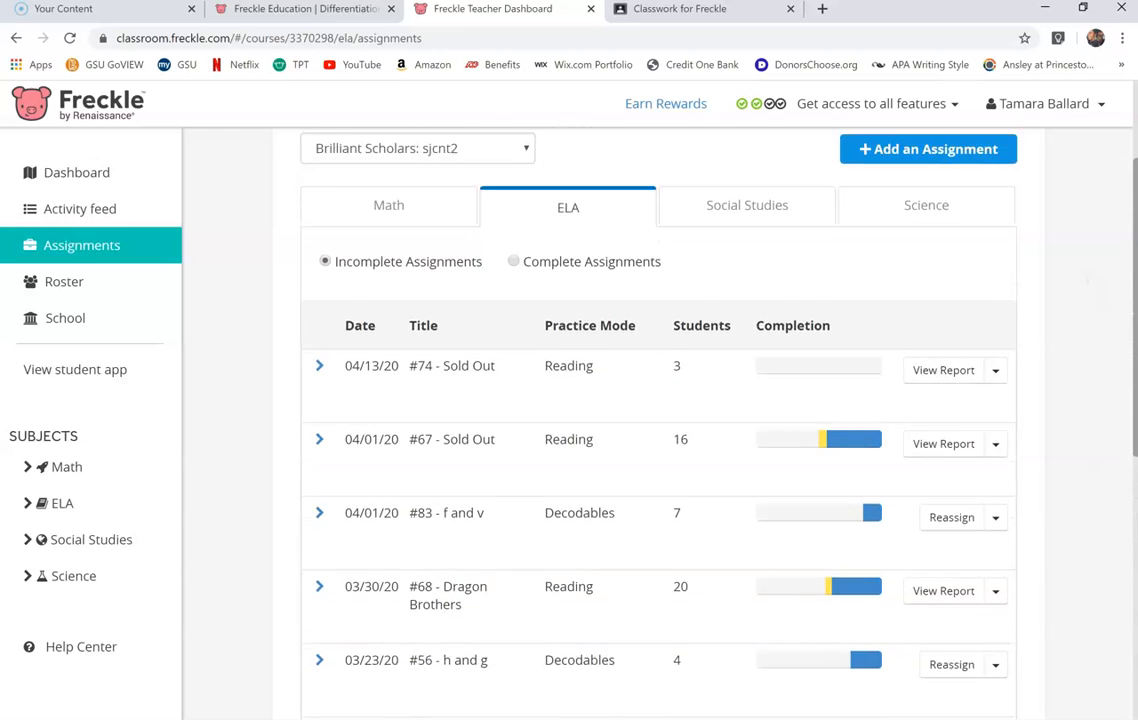
{"action": "scroll", "coordinate": [659, 420], "scroll_direction": "up", "scroll_amount": 2}
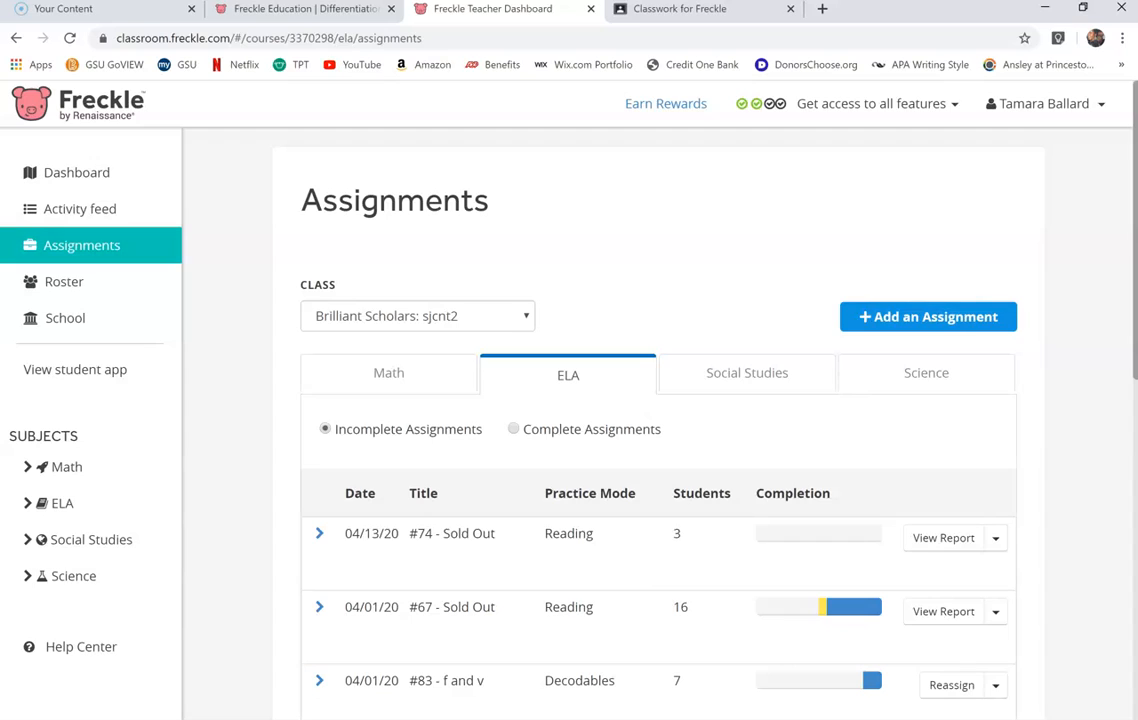